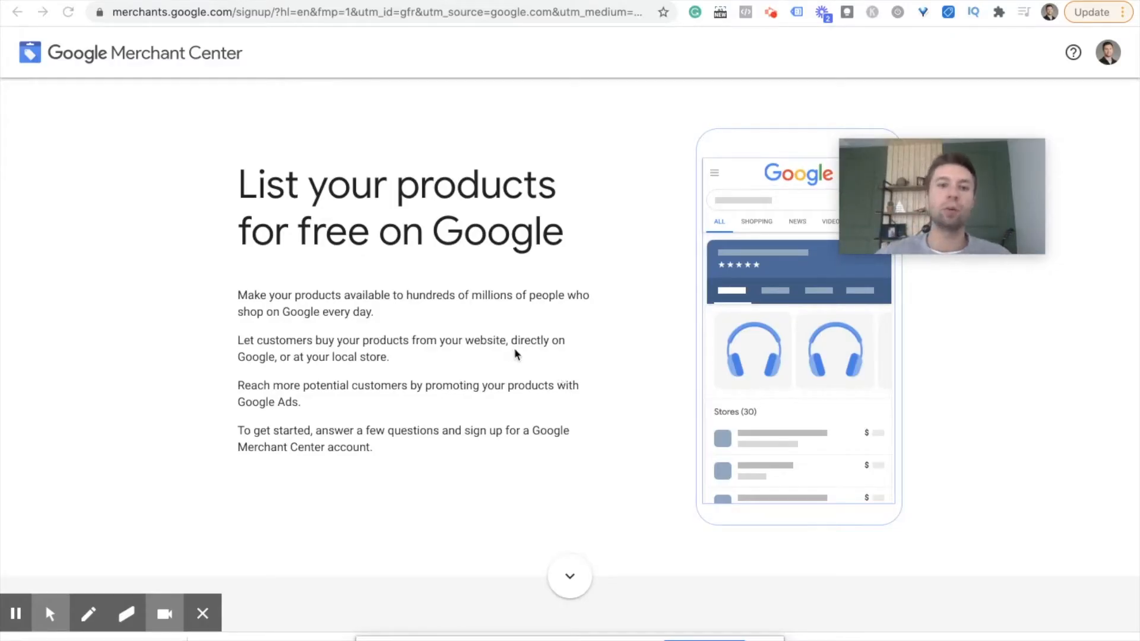
Enter ZoCo Apparel as the business name in the Merchant Center sign-up form.
{"action": "scroll", "coordinate": [554, 351], "scroll_direction": "down", "scroll_amount": 3}
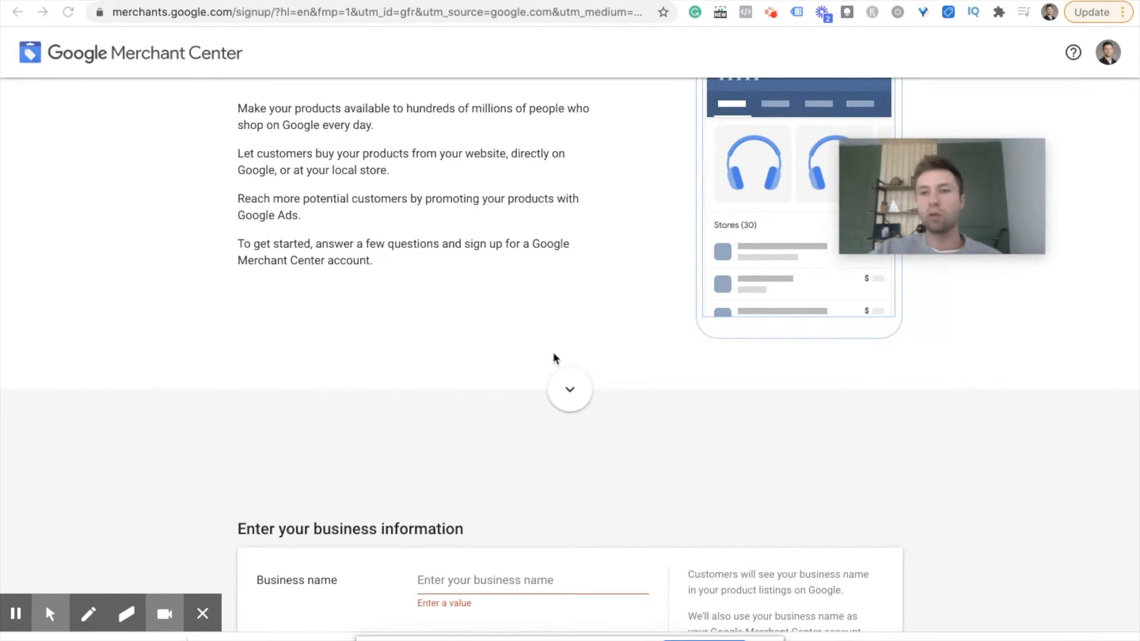
{"action": "scroll", "coordinate": [515, 314], "scroll_direction": "down", "scroll_amount": 3}
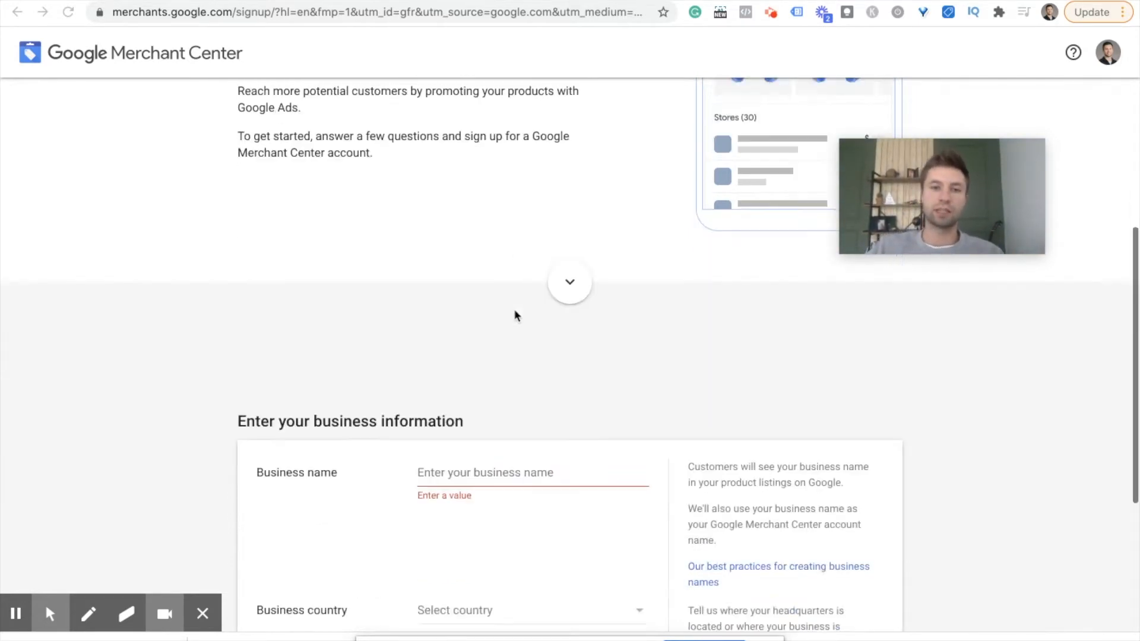
{"action": "left_click", "coordinate": [432, 401]}
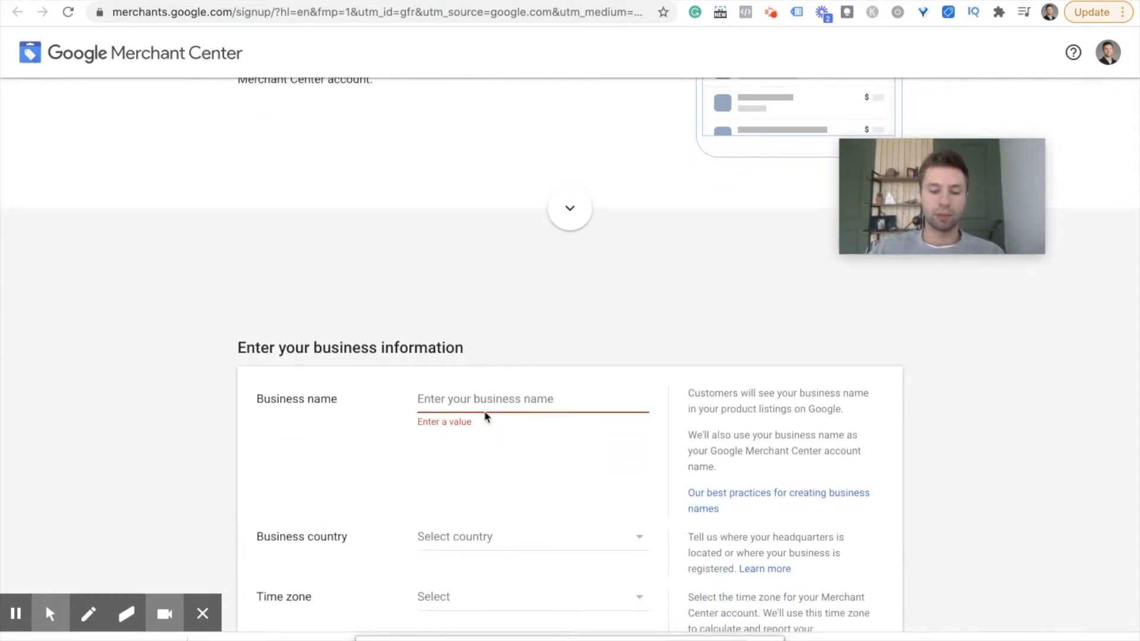
{"action": "type", "text": "Zo Co App"}
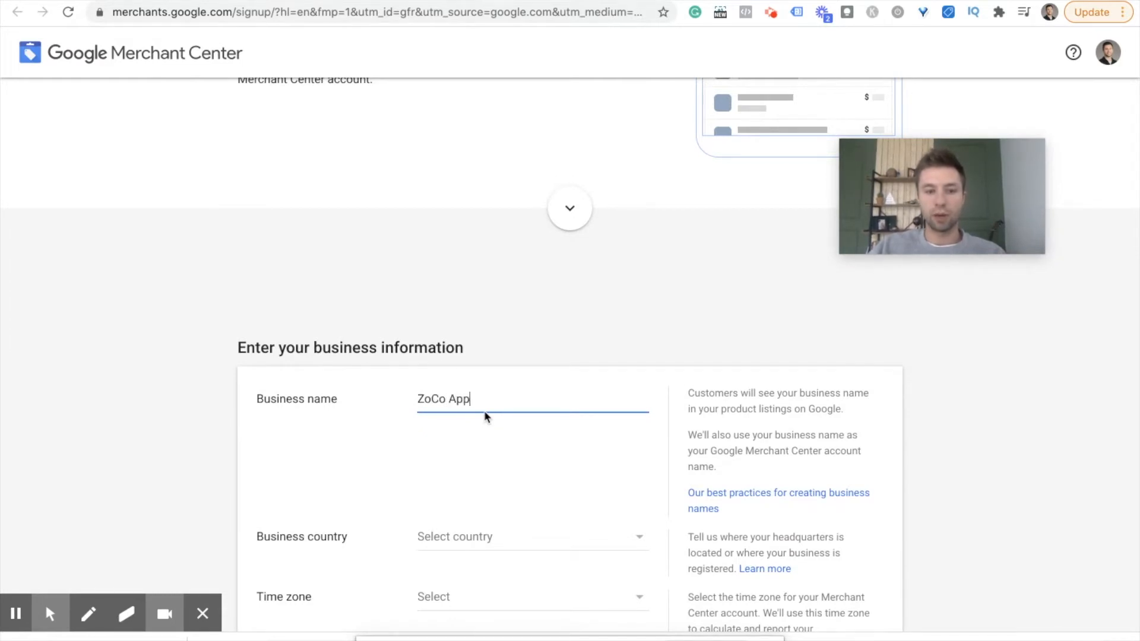
{"action": "type", "text": "arel"}
Set the business country to United States.
{"action": "scroll", "coordinate": [499, 425], "scroll_direction": "down", "scroll_amount": 2}
{"action": "left_click", "coordinate": [572, 435]}
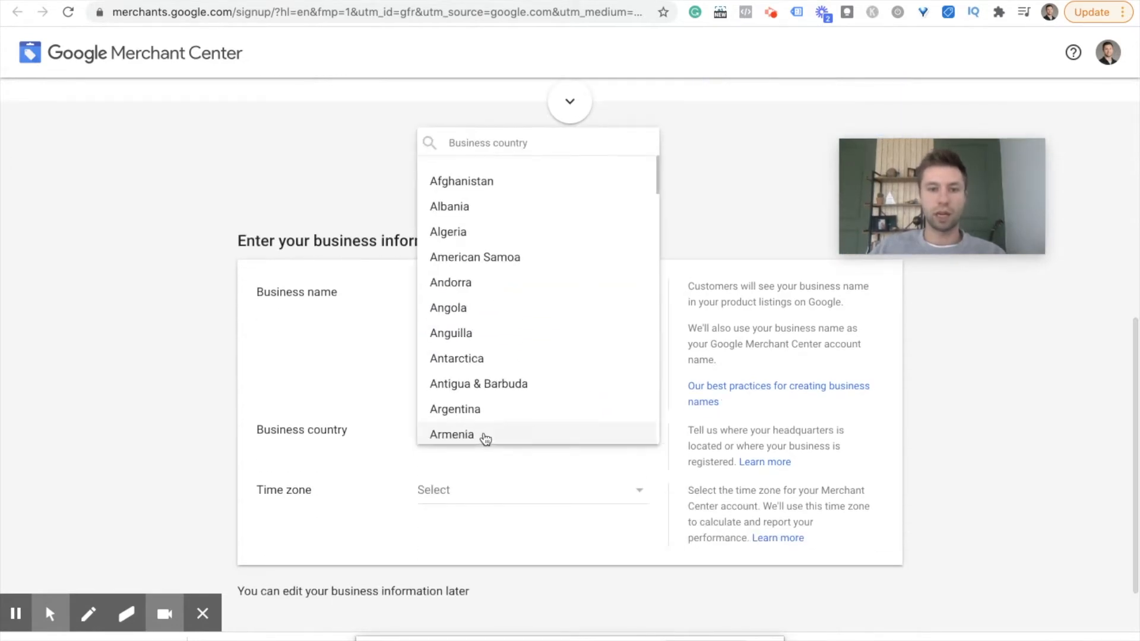
{"action": "type", "text": "unite"}
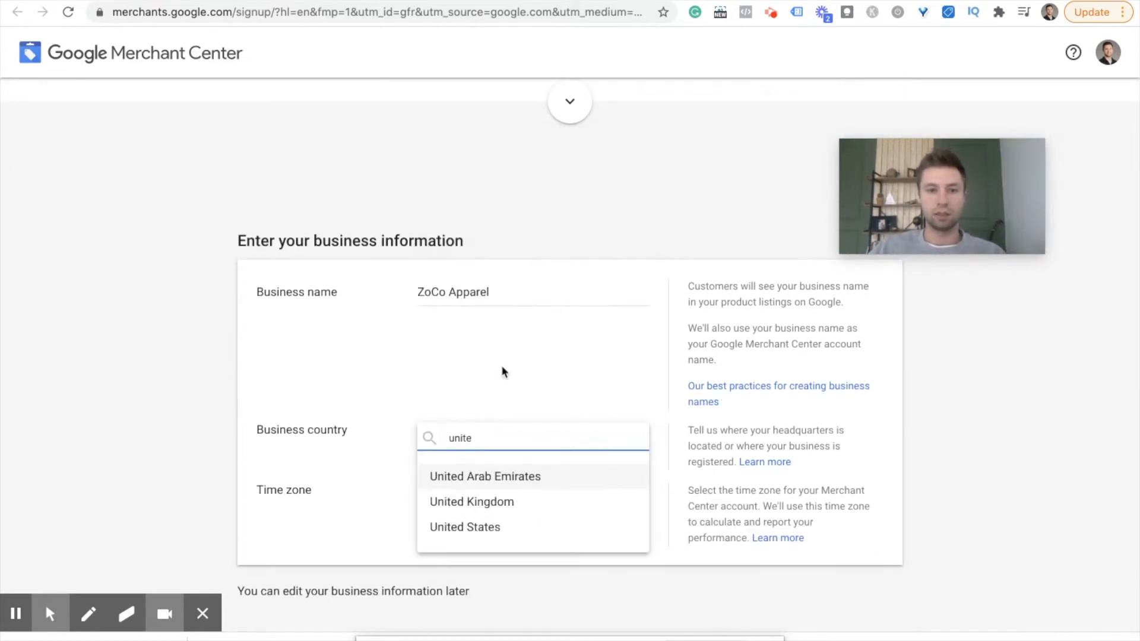
{"action": "left_click", "coordinate": [471, 528]}
Set the time zone to (GMT-07:00) Mountain Standard Time (Denver).
{"action": "scroll", "coordinate": [527, 476], "scroll_direction": "down", "scroll_amount": 1}
{"action": "left_click", "coordinate": [570, 450]}
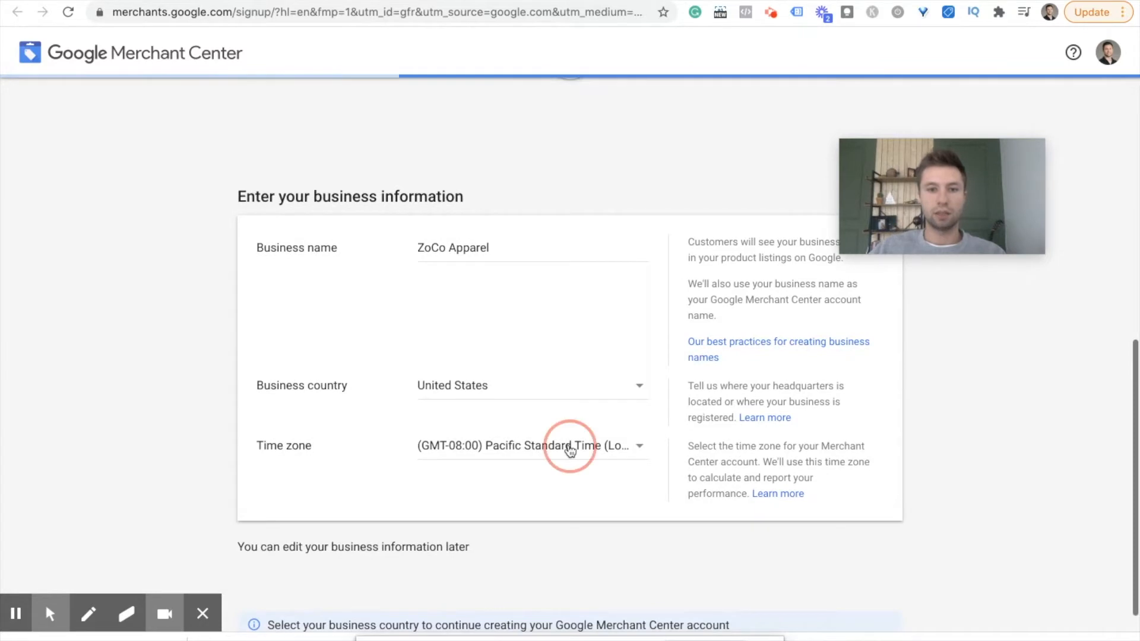
{"action": "type", "text": "de"}
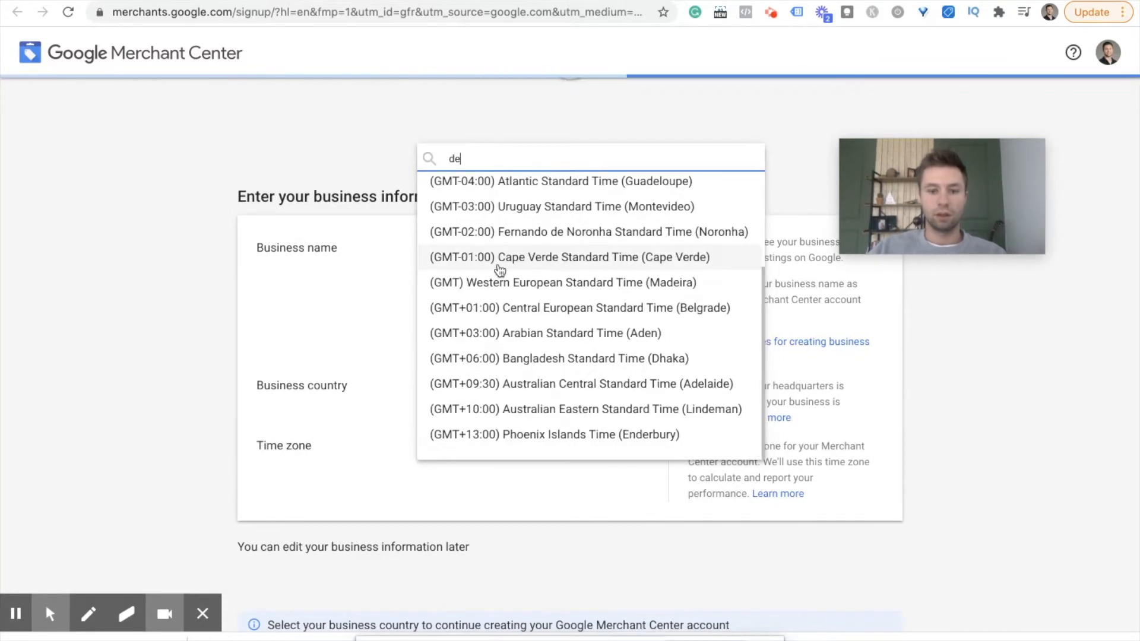
{"action": "type", "text": "nve"}
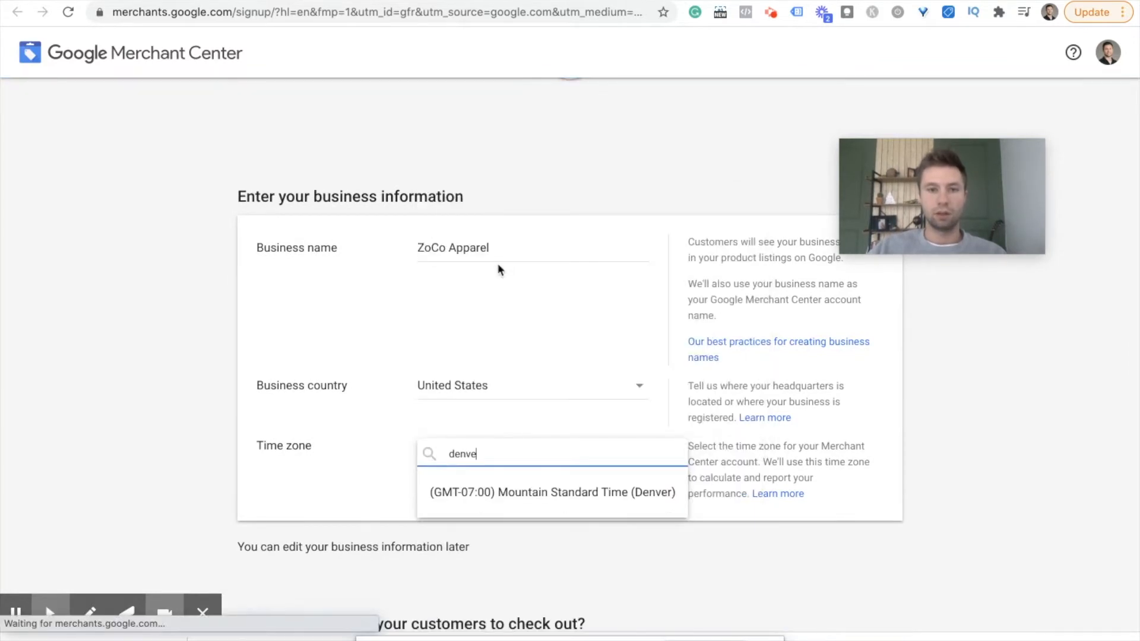
{"action": "left_click", "coordinate": [536, 490]}
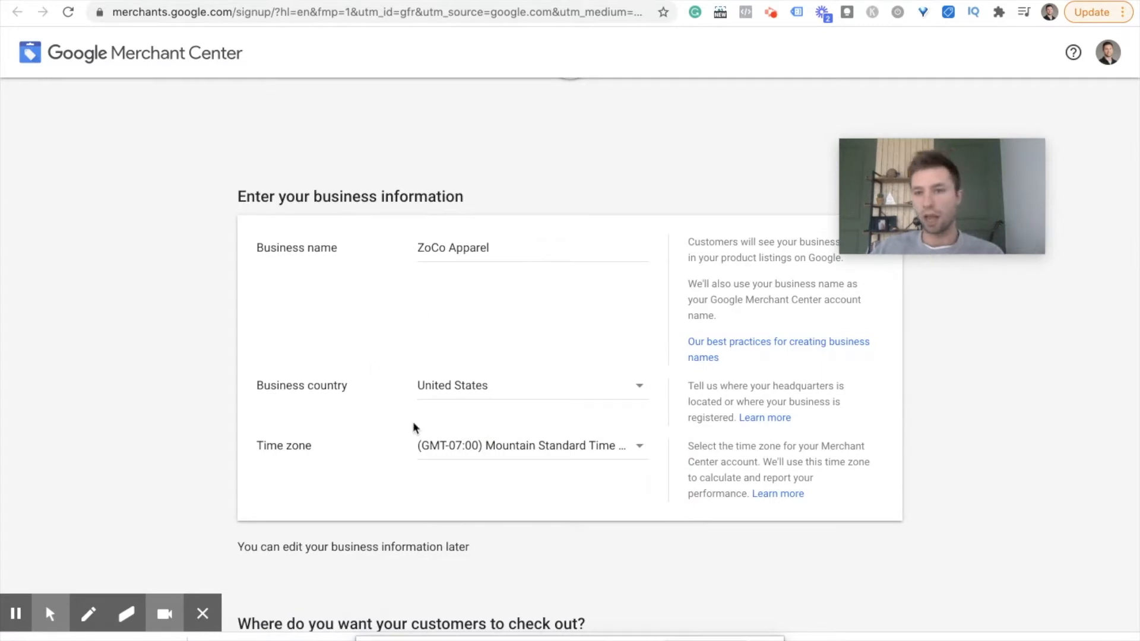
Choose "On my website" as the place where customers check out.
{"action": "scroll", "coordinate": [440, 374], "scroll_direction": "down", "scroll_amount": 9}
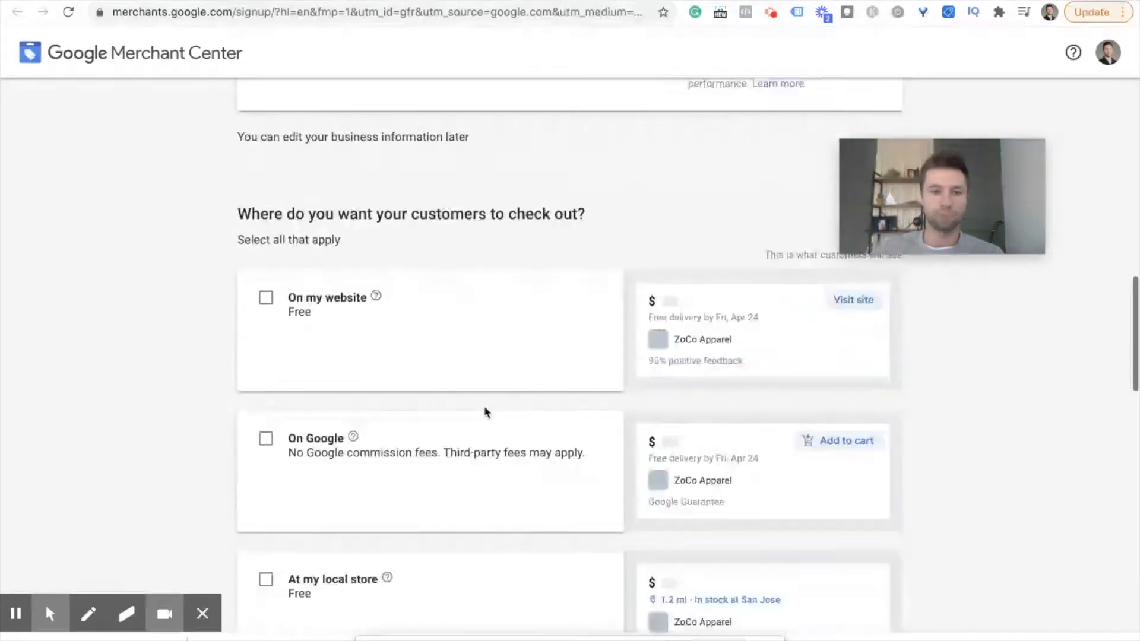
{"action": "scroll", "coordinate": [628, 232], "scroll_direction": "up", "scroll_amount": 1}
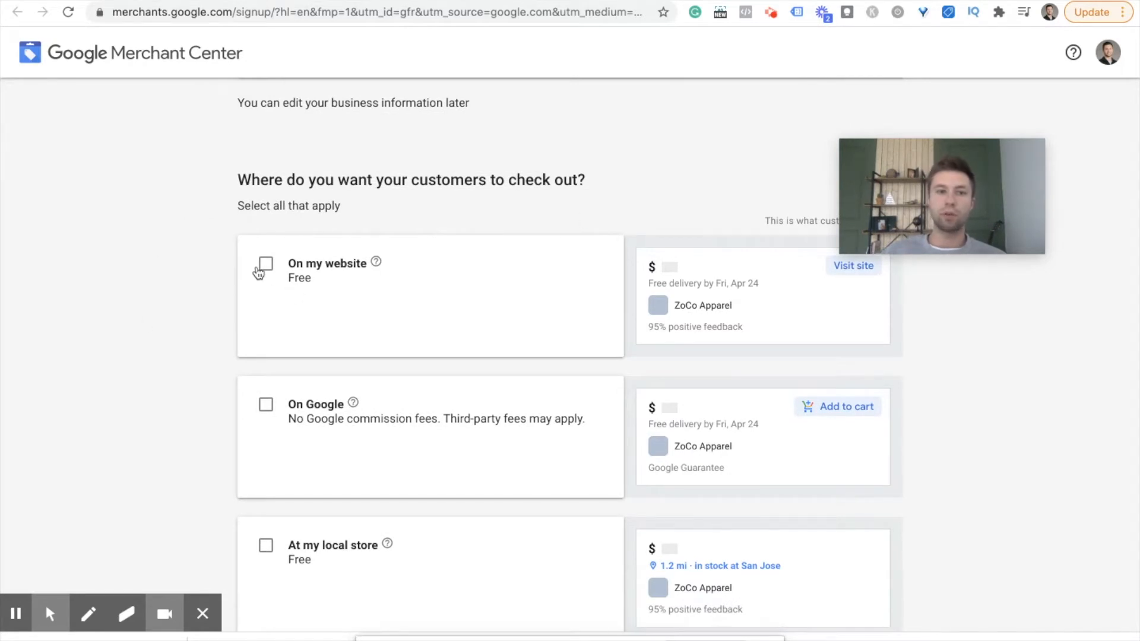
{"action": "left_click", "coordinate": [261, 267]}
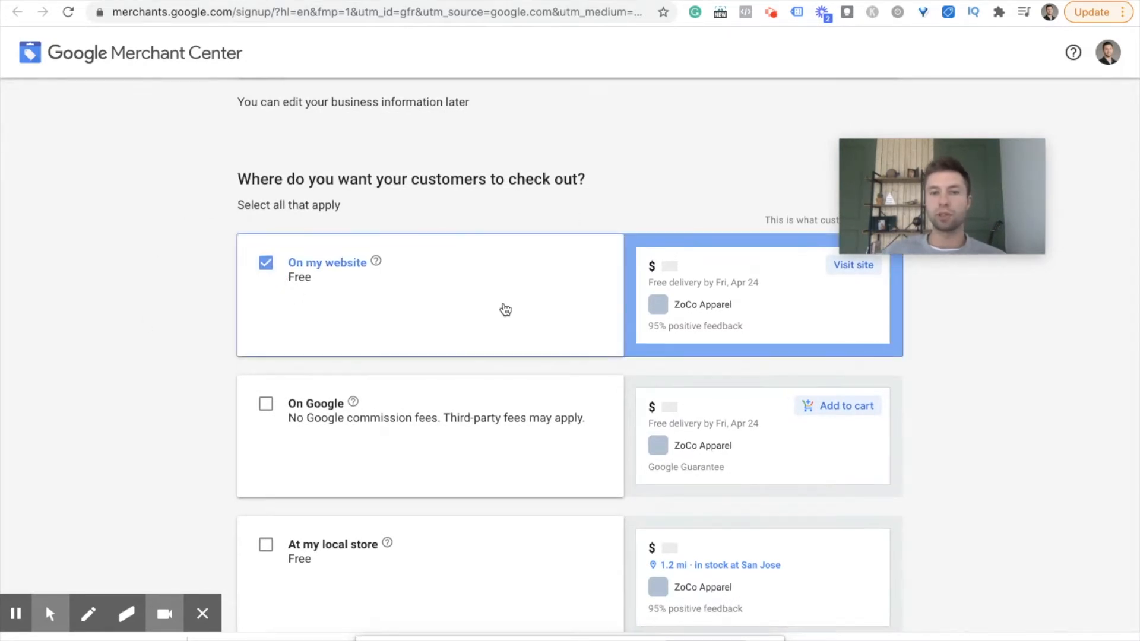
Review the remaining checkout options, the note on changing the selection, and the explanation of how checkout on Google works.
{"action": "scroll", "coordinate": [503, 309], "scroll_direction": "down", "scroll_amount": 1}
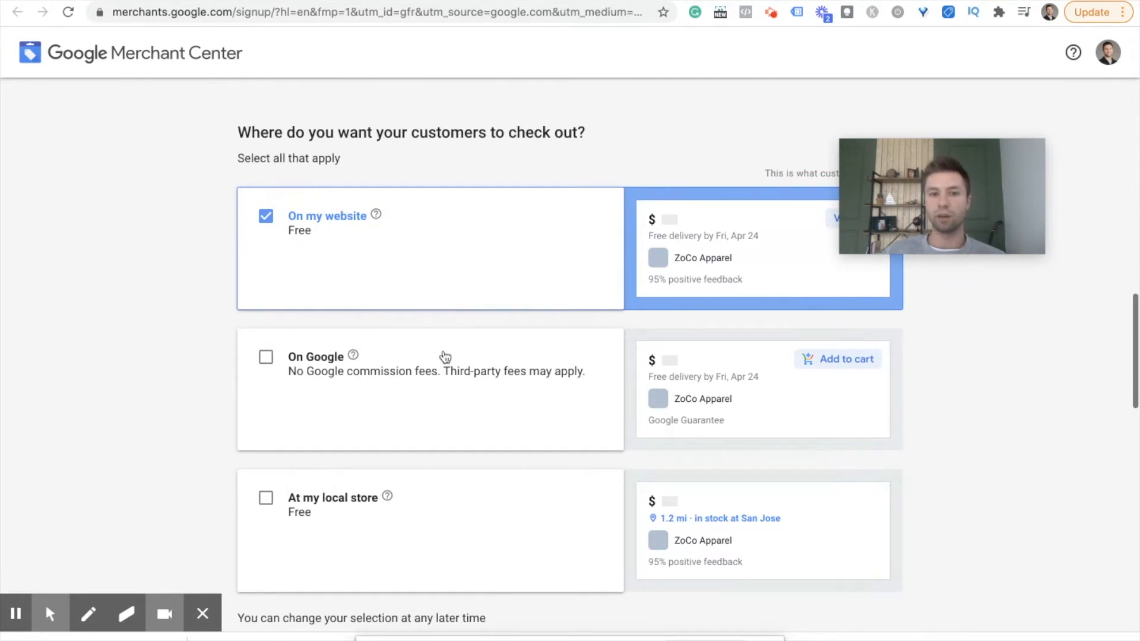
{"action": "scroll", "coordinate": [463, 368], "scroll_direction": "down", "scroll_amount": 1}
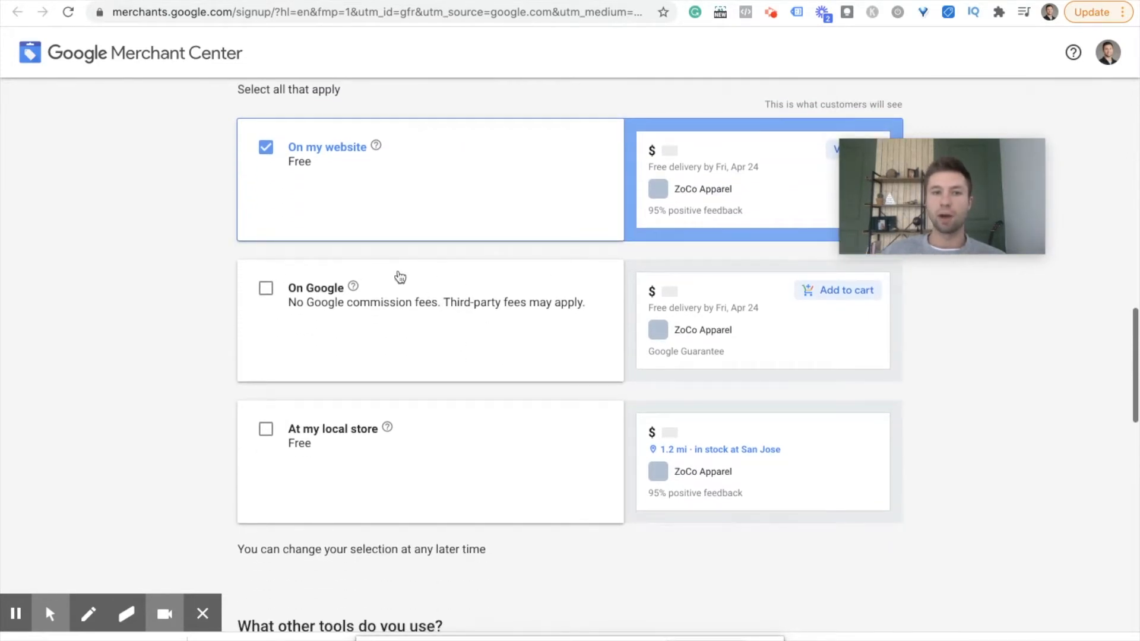
{"action": "scroll", "coordinate": [386, 247], "scroll_direction": "down", "scroll_amount": 1}
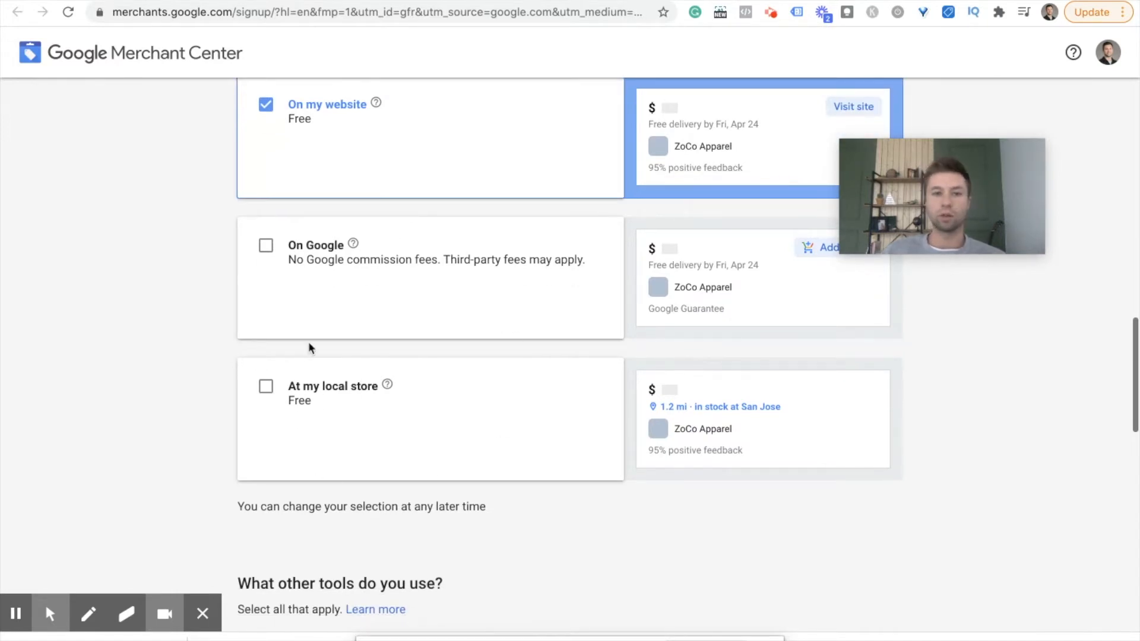
{"action": "scroll", "coordinate": [425, 390], "scroll_direction": "down", "scroll_amount": 1}
{"action": "left_click_drag", "start_coordinate": [485, 462], "coordinate": [230, 470]}
{"action": "scroll", "coordinate": [353, 419], "scroll_direction": "up", "scroll_amount": 3}
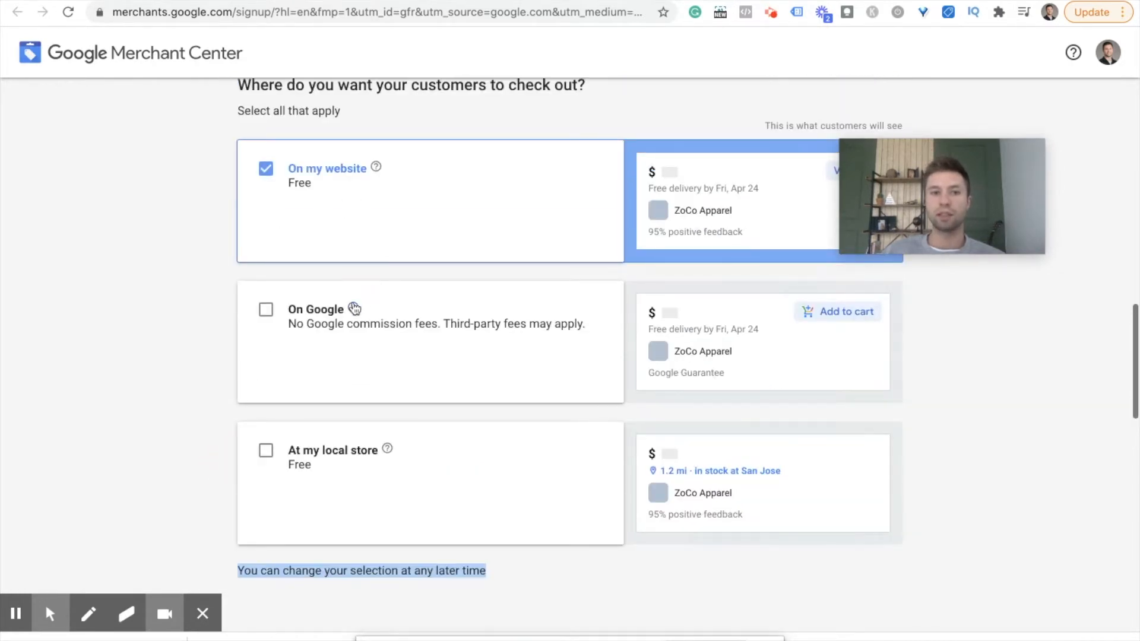
{"action": "mouse_move", "coordinate": [356, 311]}
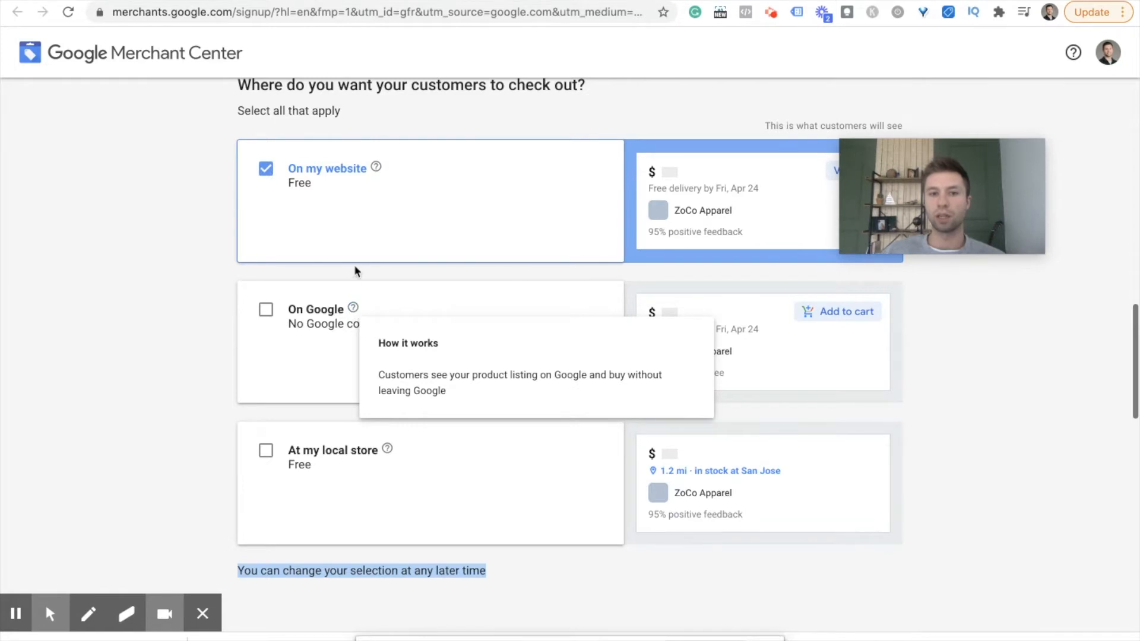
Select Shopify as a tool in use and opt in to emails with updates, tips and best practices.
{"action": "scroll", "coordinate": [356, 267], "scroll_direction": "down", "scroll_amount": 7}
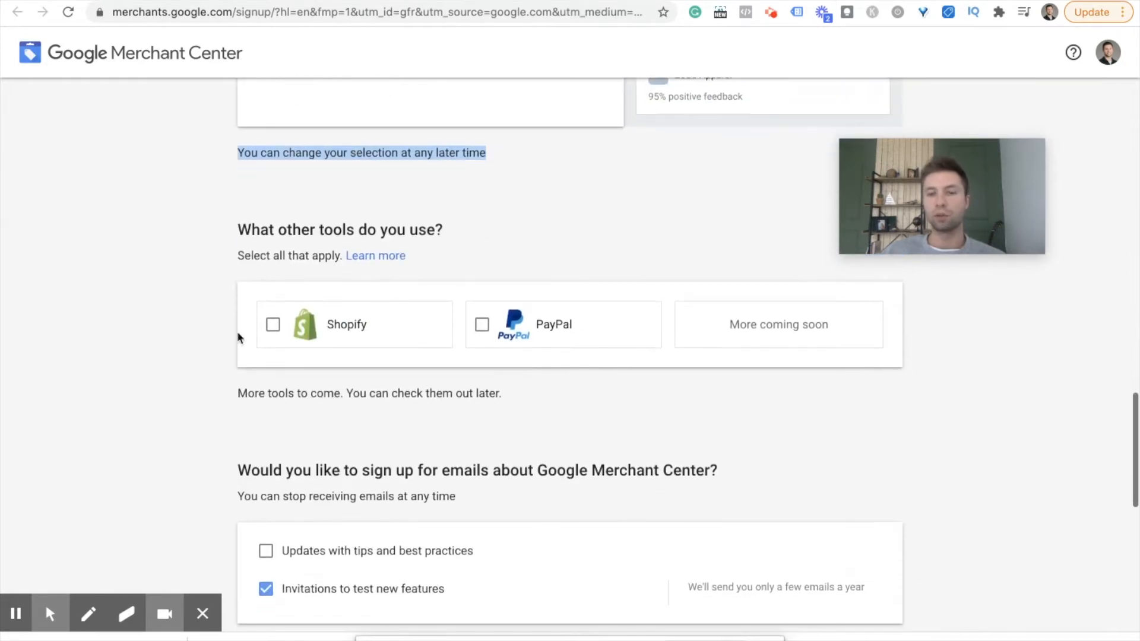
{"action": "left_click", "coordinate": [273, 325]}
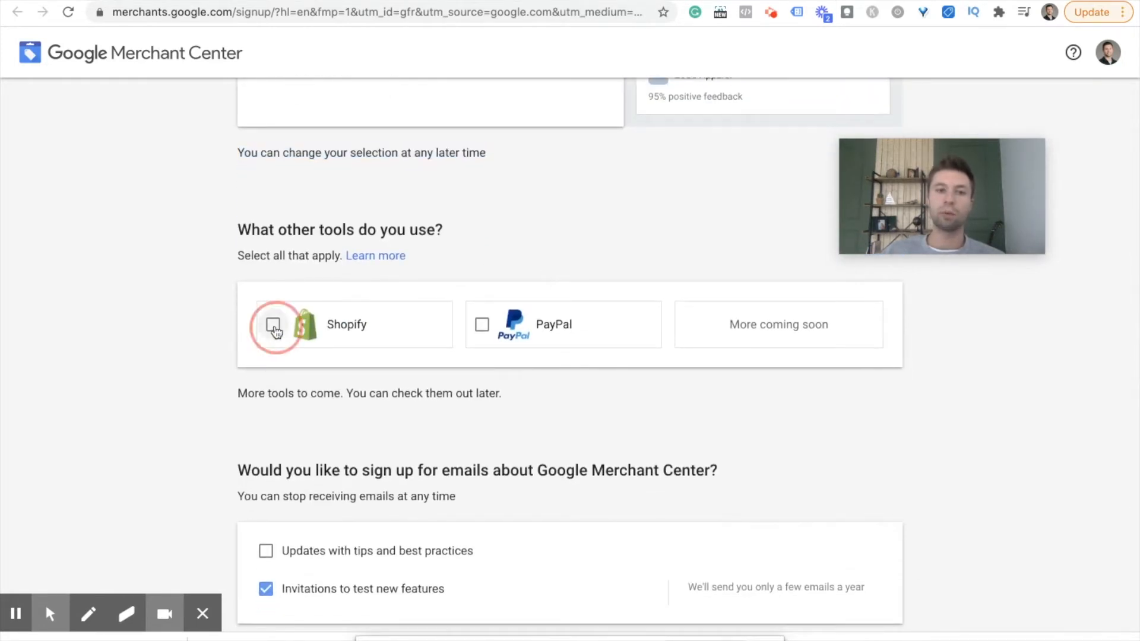
{"action": "scroll", "coordinate": [380, 407], "scroll_direction": "down", "scroll_amount": 2}
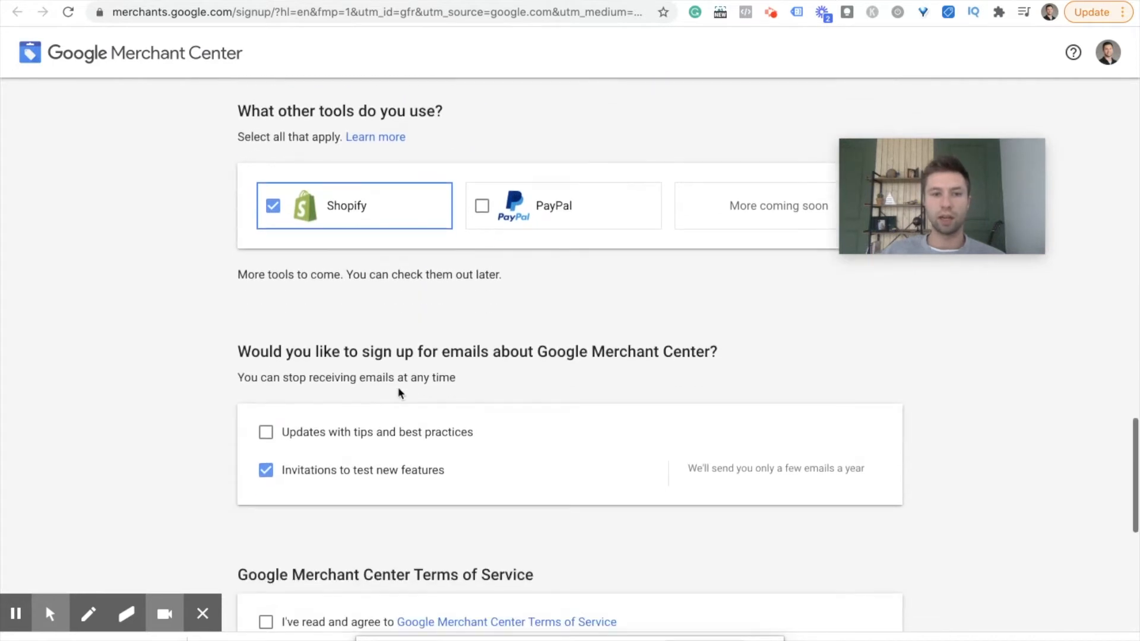
{"action": "scroll", "coordinate": [532, 376], "scroll_direction": "down", "scroll_amount": 3}
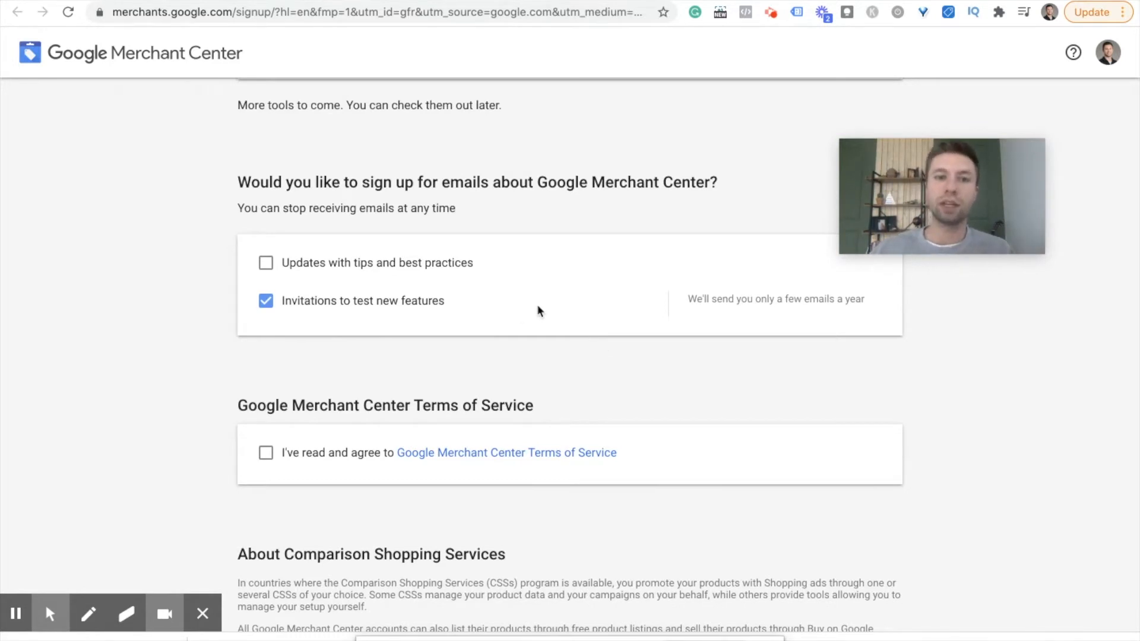
{"action": "left_click", "coordinate": [267, 266]}
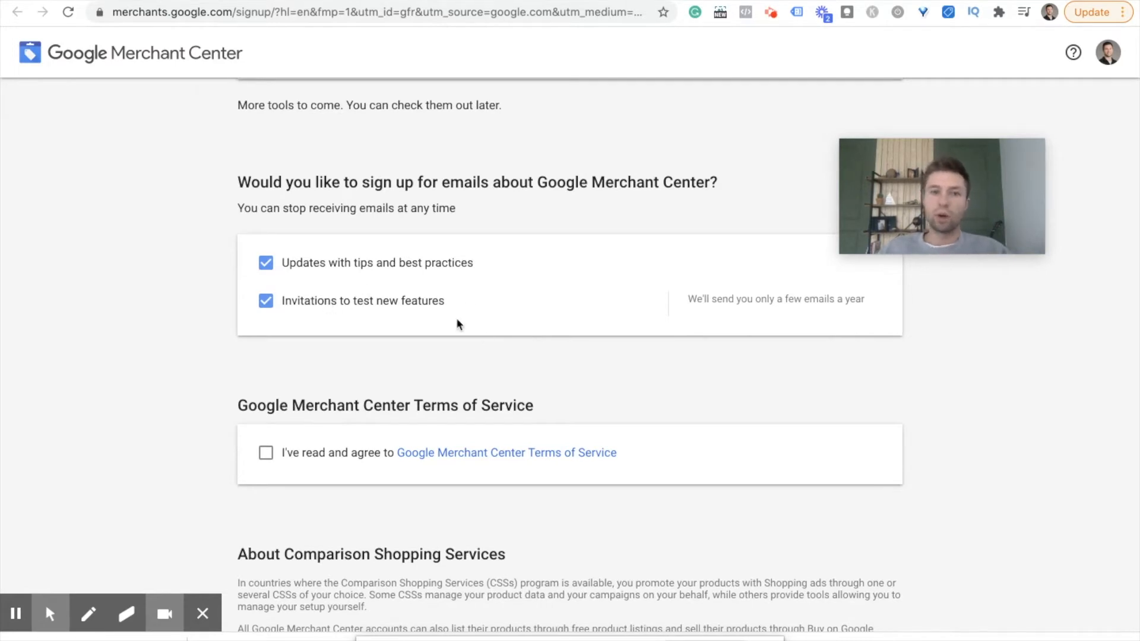
Agree to the Google Merchant Center Terms of Service and create the account.
{"action": "scroll", "coordinate": [369, 325], "scroll_direction": "down", "scroll_amount": 3}
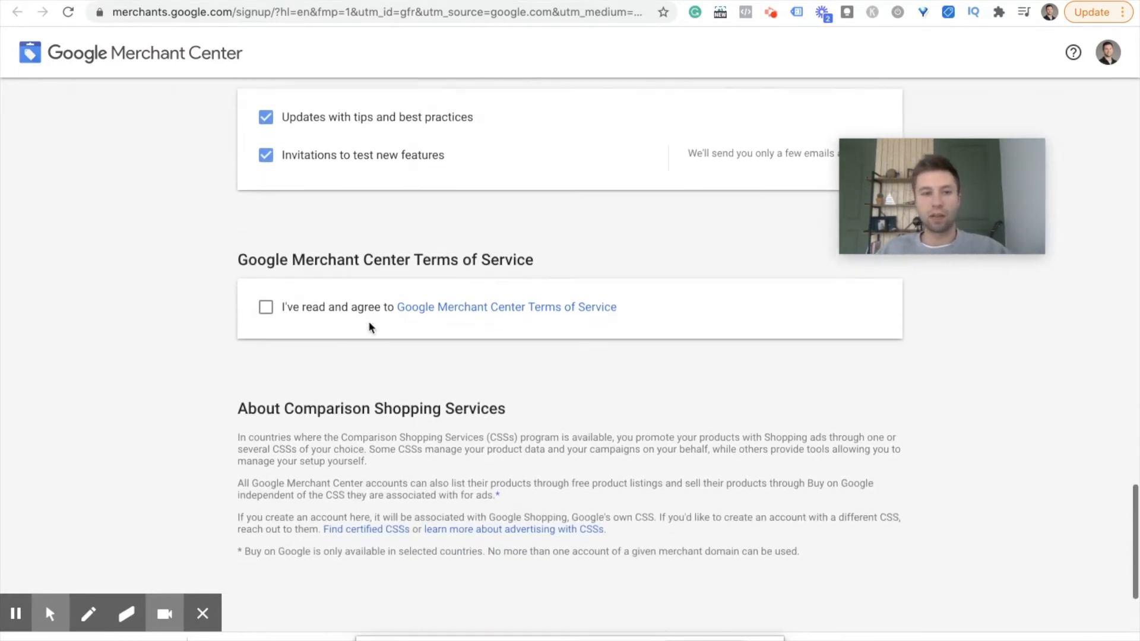
{"action": "scroll", "coordinate": [368, 327], "scroll_direction": "down", "scroll_amount": 1}
{"action": "left_click", "coordinate": [266, 272]}
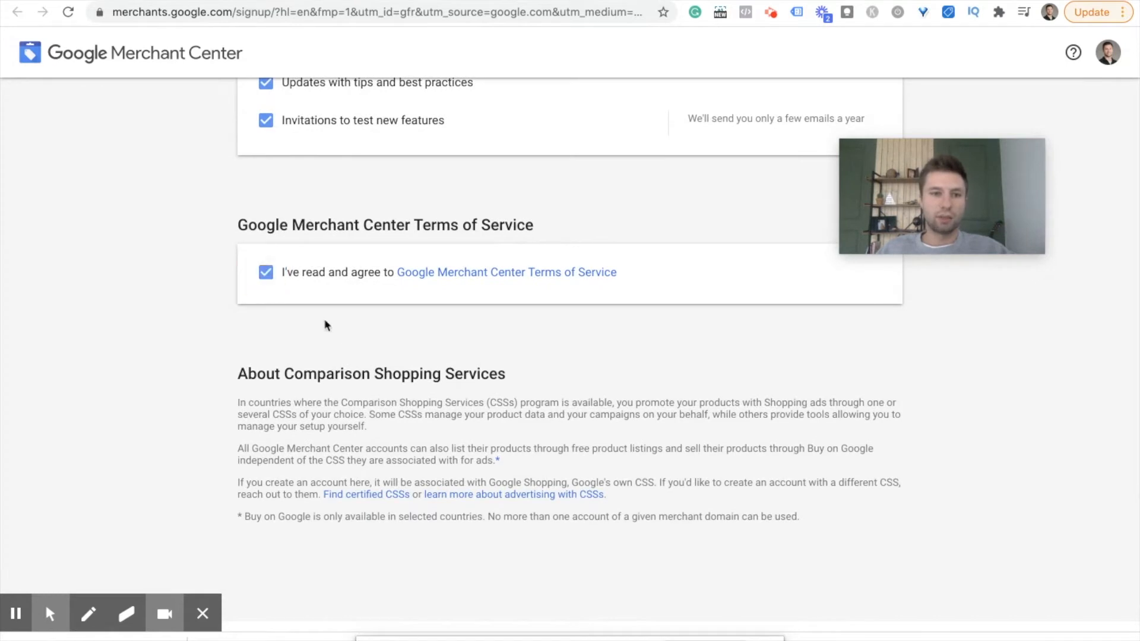
{"action": "scroll", "coordinate": [359, 314], "scroll_direction": "down", "scroll_amount": 2}
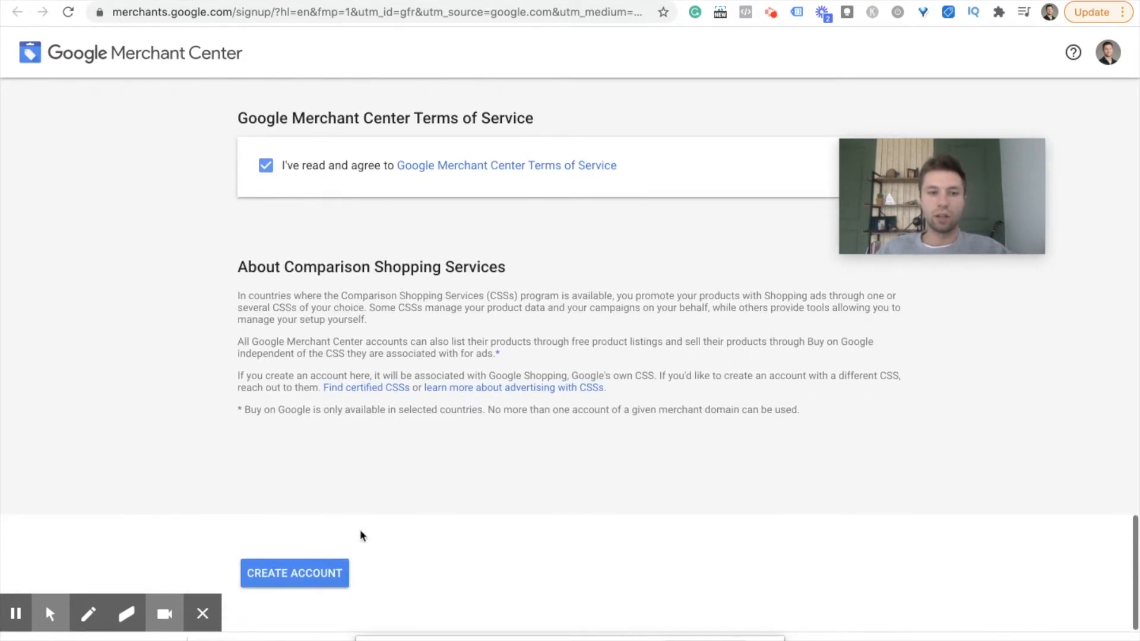
{"action": "left_click", "coordinate": [319, 569]}
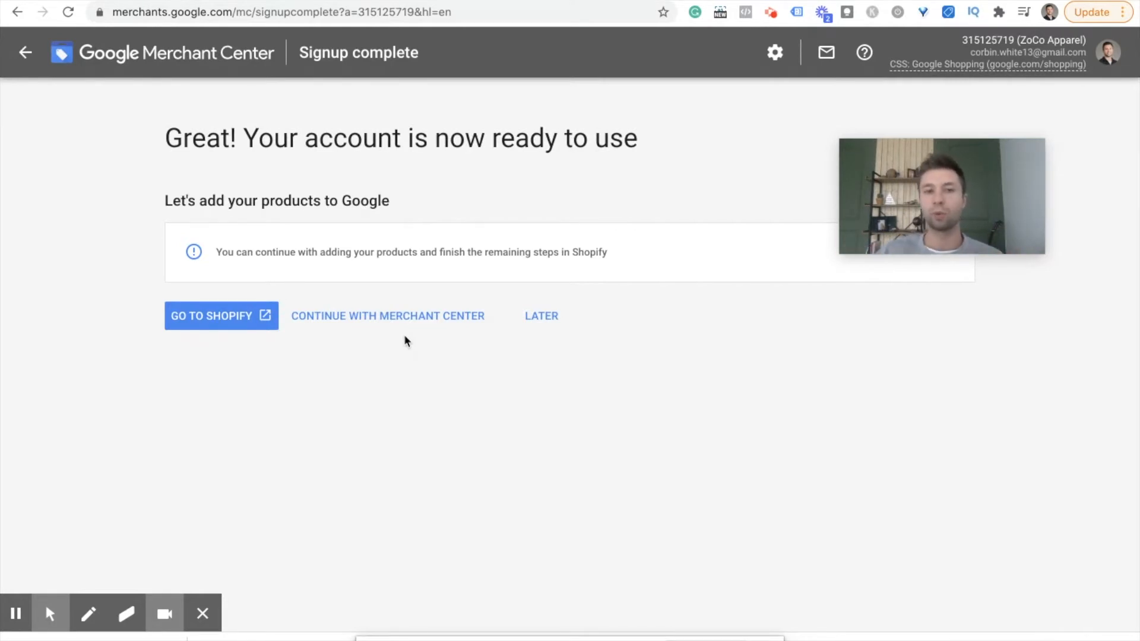
Continue with Merchant Center instead of Shopify and look through the product and business information tasks for free listings.
{"action": "left_click", "coordinate": [394, 319]}
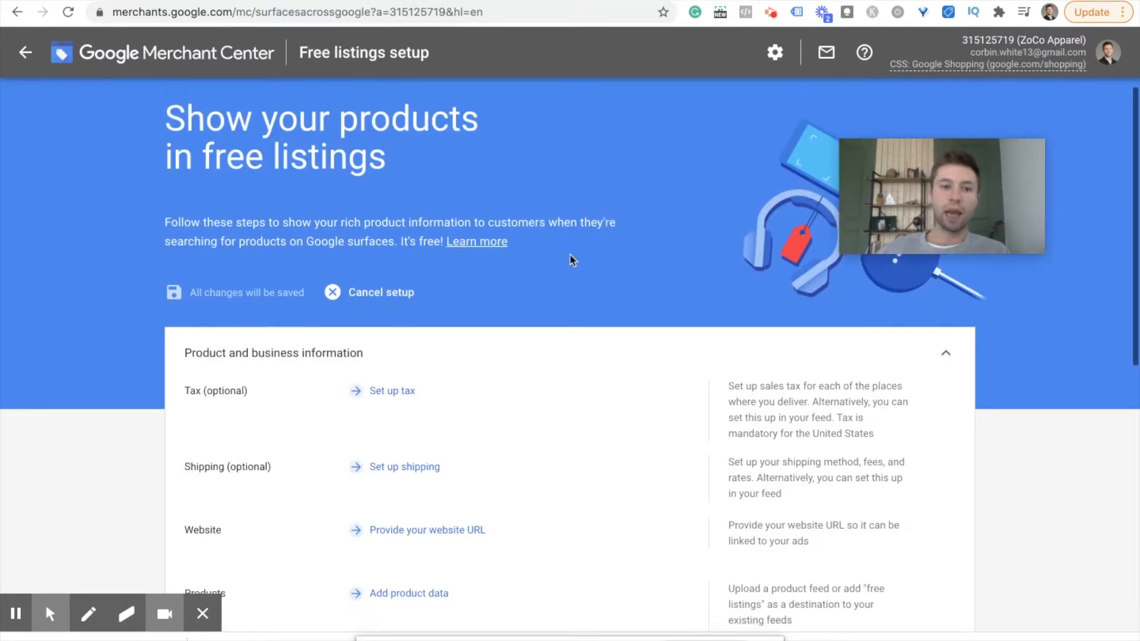
{"action": "scroll", "coordinate": [569, 254], "scroll_direction": "down", "scroll_amount": 2}
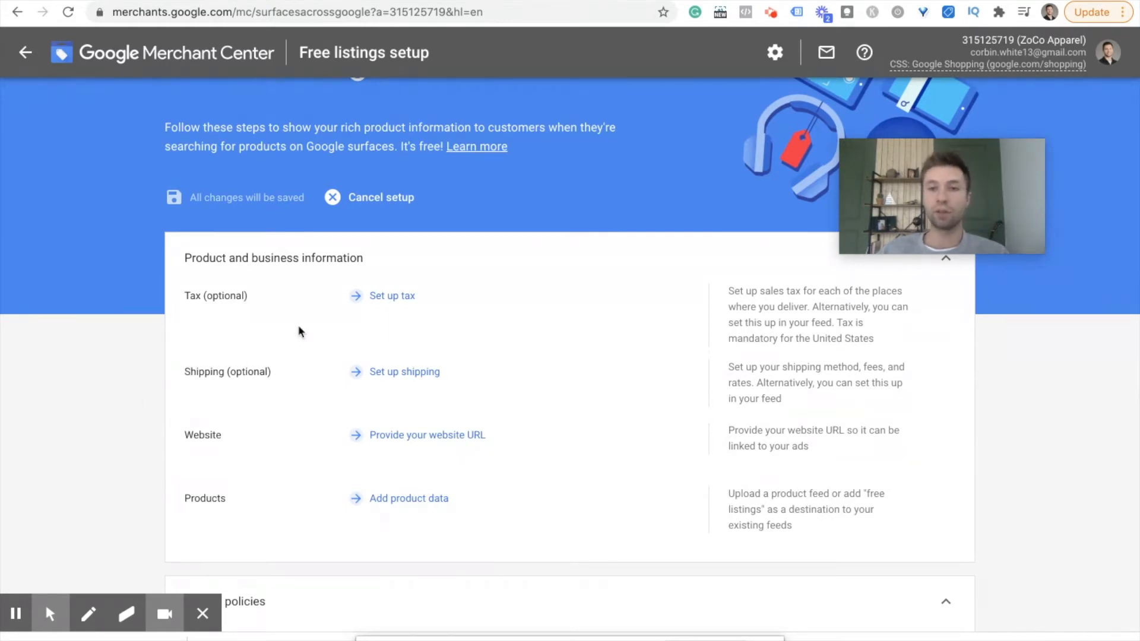
{"action": "scroll", "coordinate": [196, 381], "scroll_direction": "down", "scroll_amount": 1}
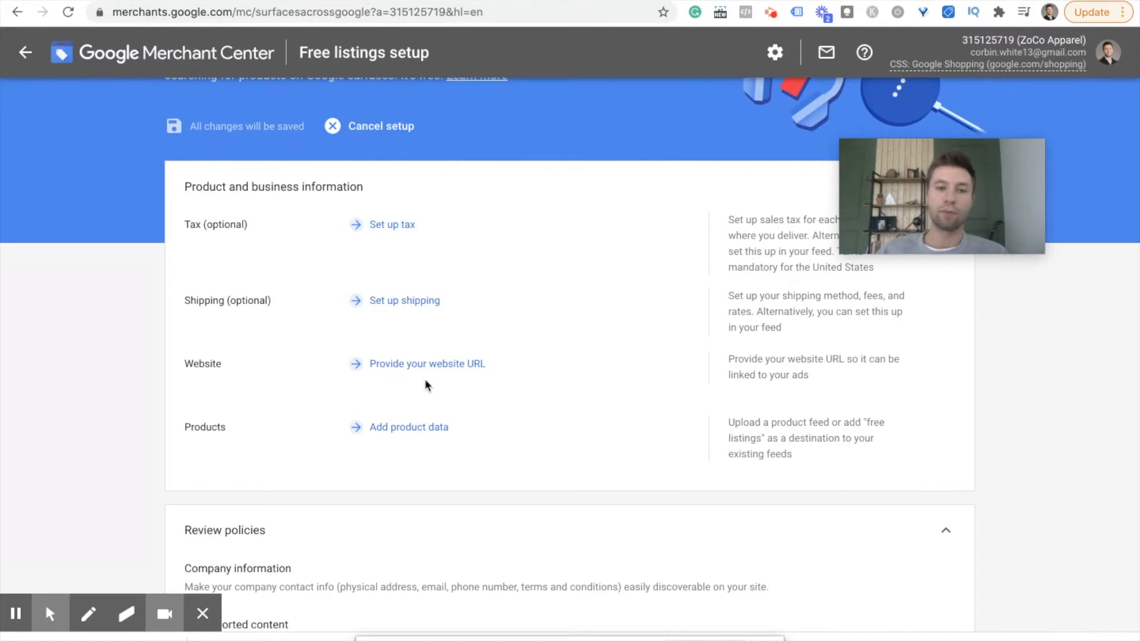
{"action": "left_click", "coordinate": [437, 363]}
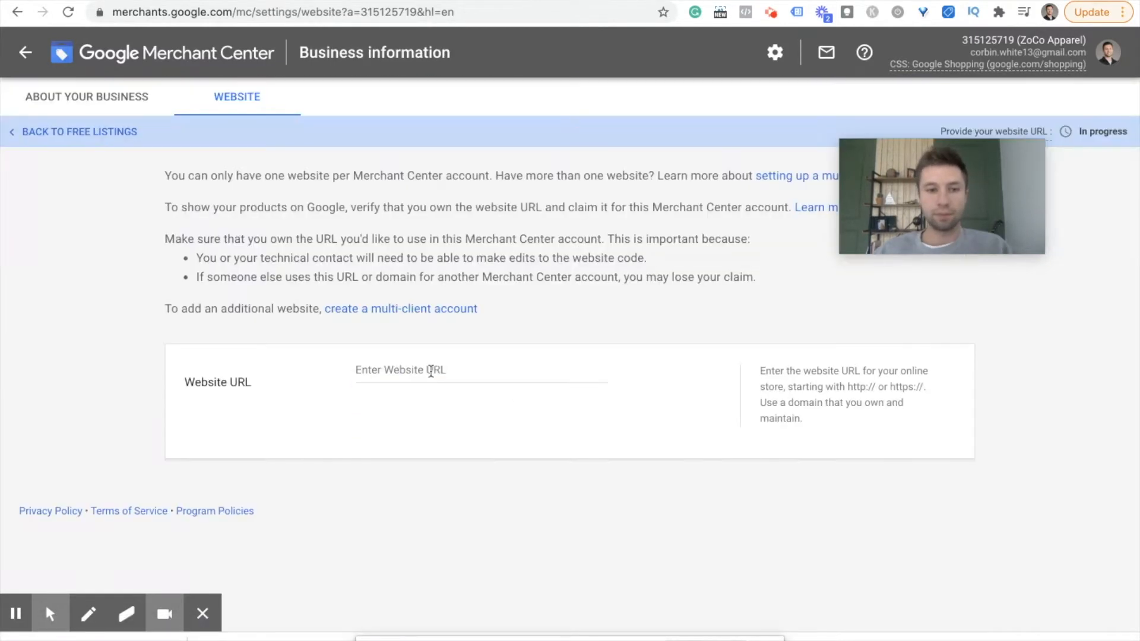
{"action": "left_click", "coordinate": [456, 370]}
{"action": "type", "text": "ht"}
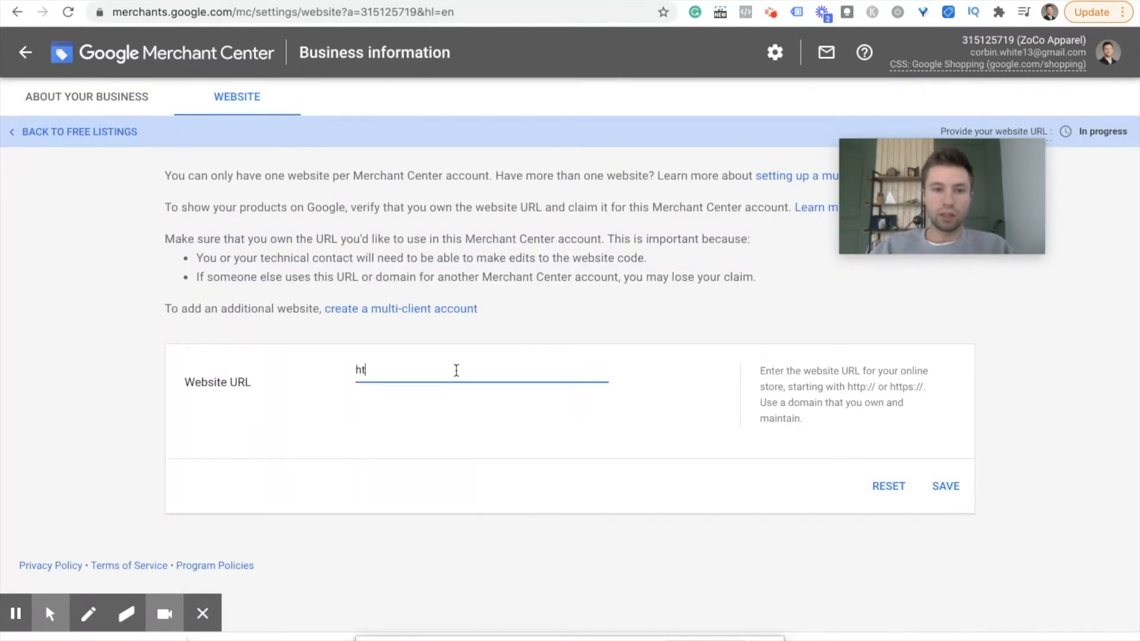
{"action": "type", "text": "tps://"}
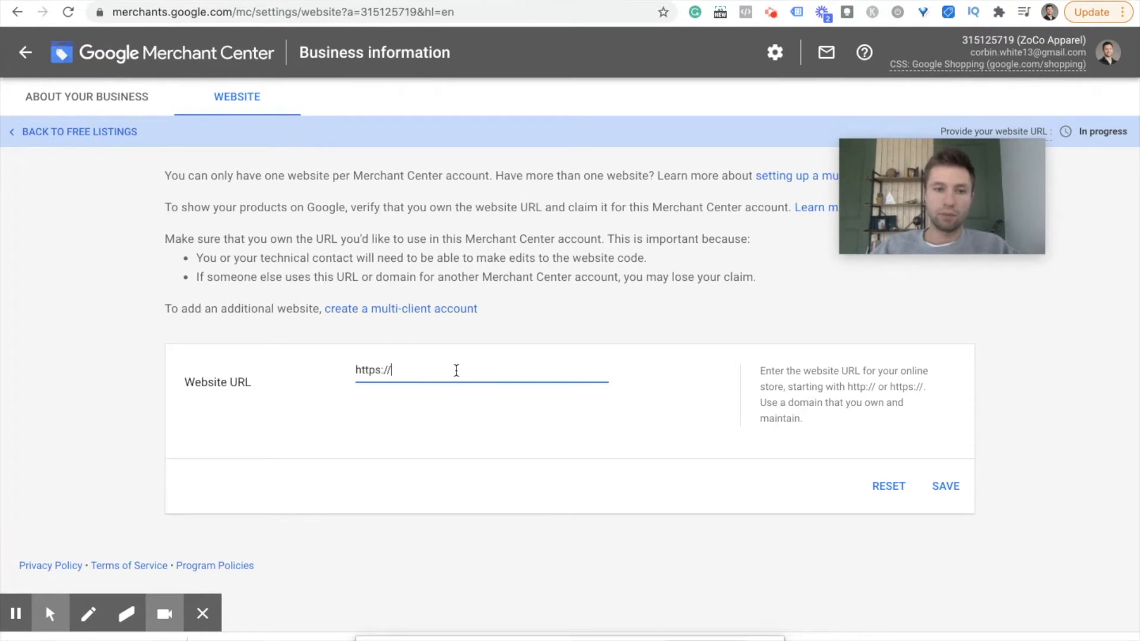
{"action": "type", "text": "www.zocoa"}
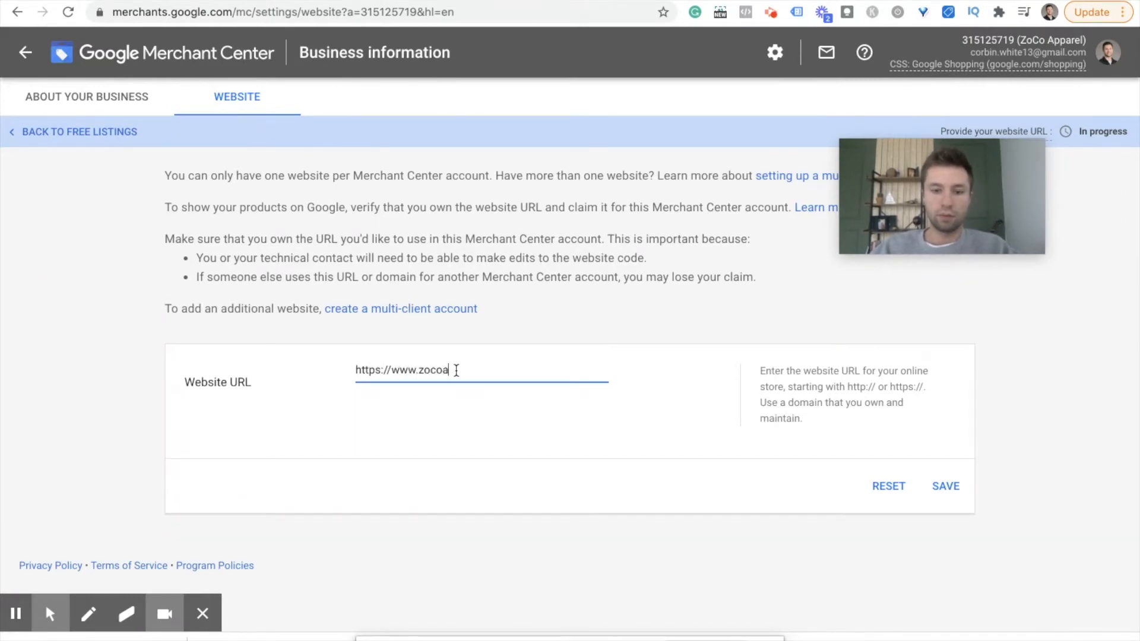
{"action": "type", "text": "pparel.com"}
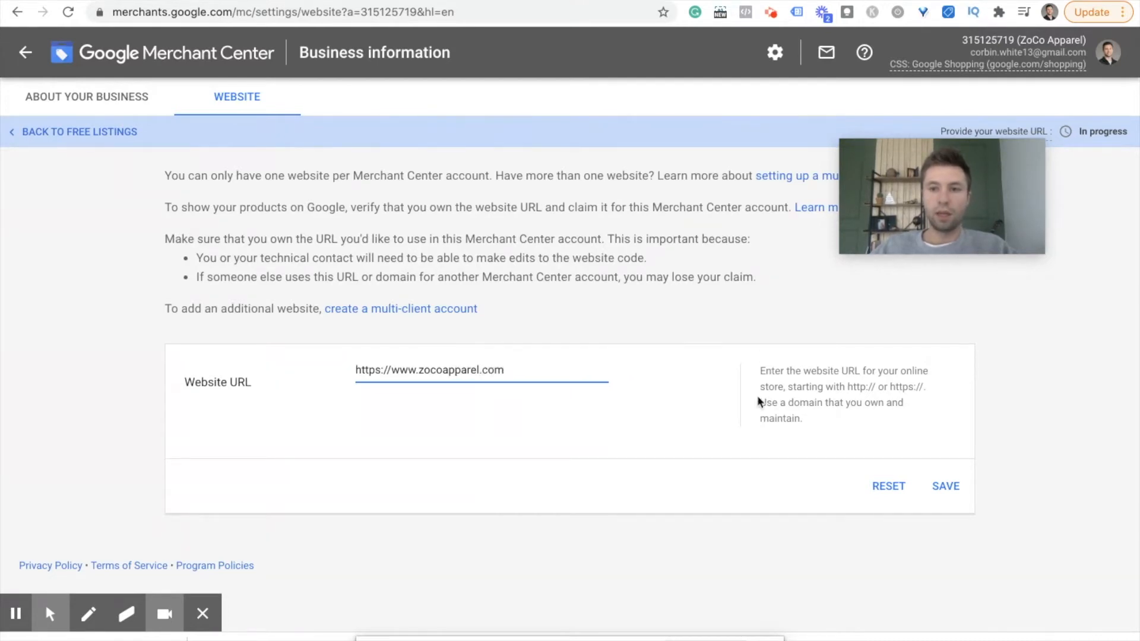
{"action": "left_click", "coordinate": [939, 488]}
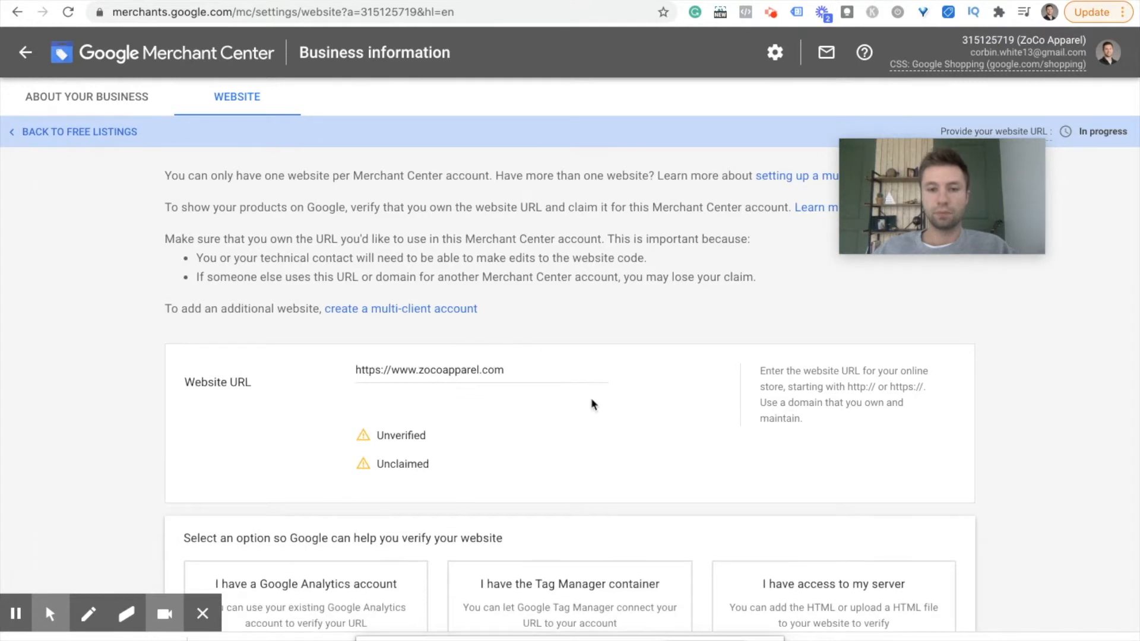
Choose server access as the website verification option and review the instructions for adding an HTML tag to the homepage.
{"action": "scroll", "coordinate": [583, 392], "scroll_direction": "down", "scroll_amount": 3}
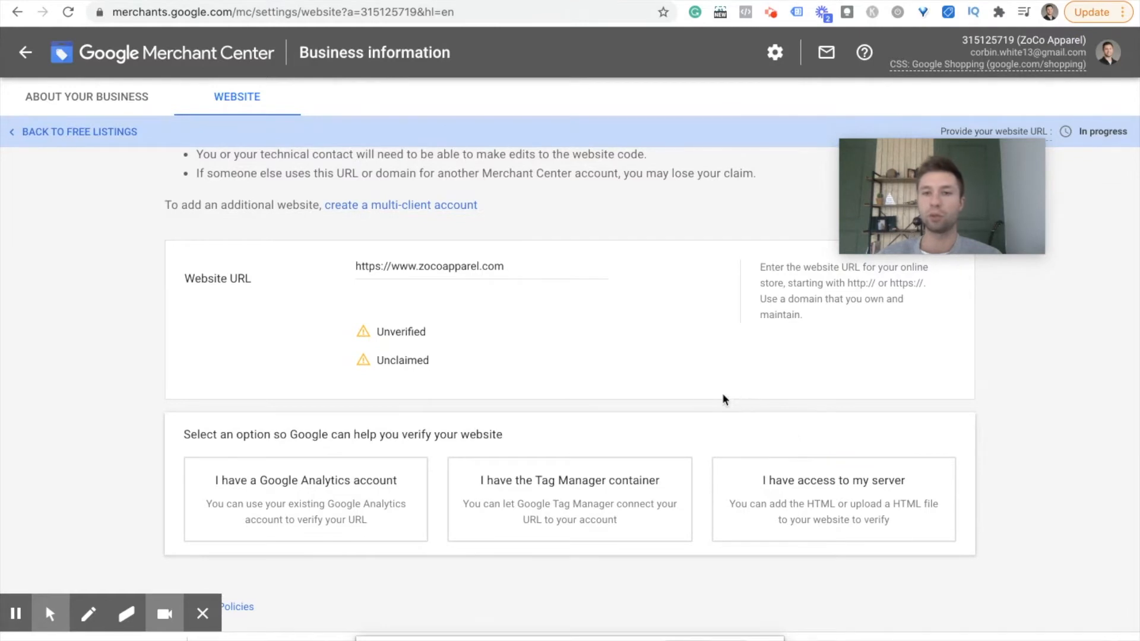
{"action": "left_click", "coordinate": [804, 481]}
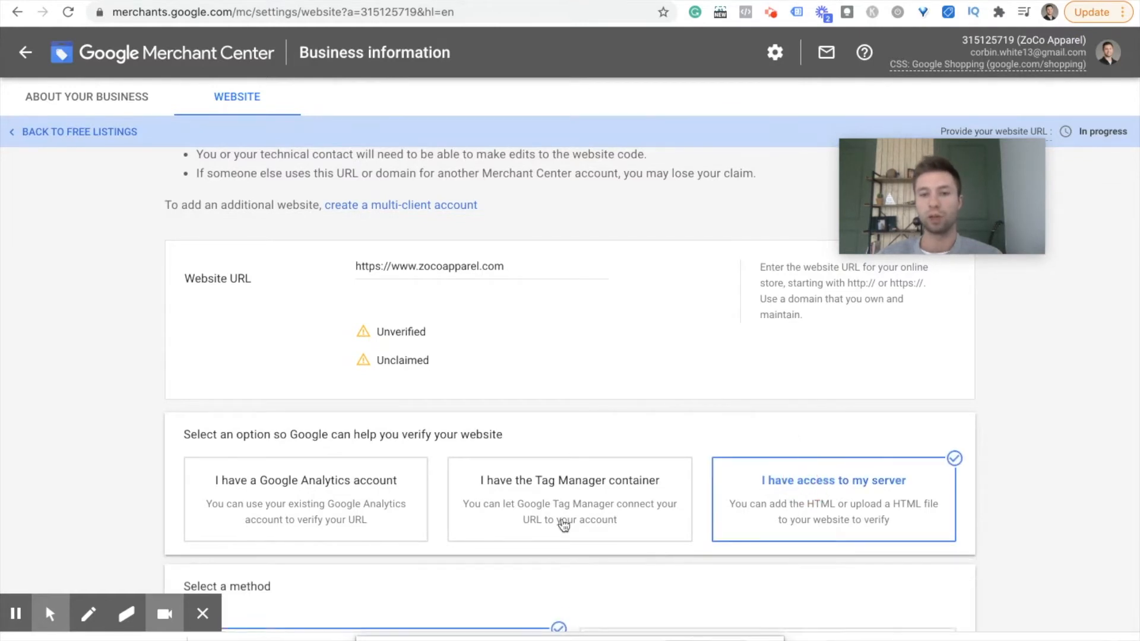
{"action": "scroll", "coordinate": [590, 415], "scroll_direction": "down", "scroll_amount": 3}
{"action": "scroll", "coordinate": [590, 415], "scroll_direction": "down", "scroll_amount": 3}
{"action": "scroll", "coordinate": [591, 415], "scroll_direction": "up", "scroll_amount": 5}
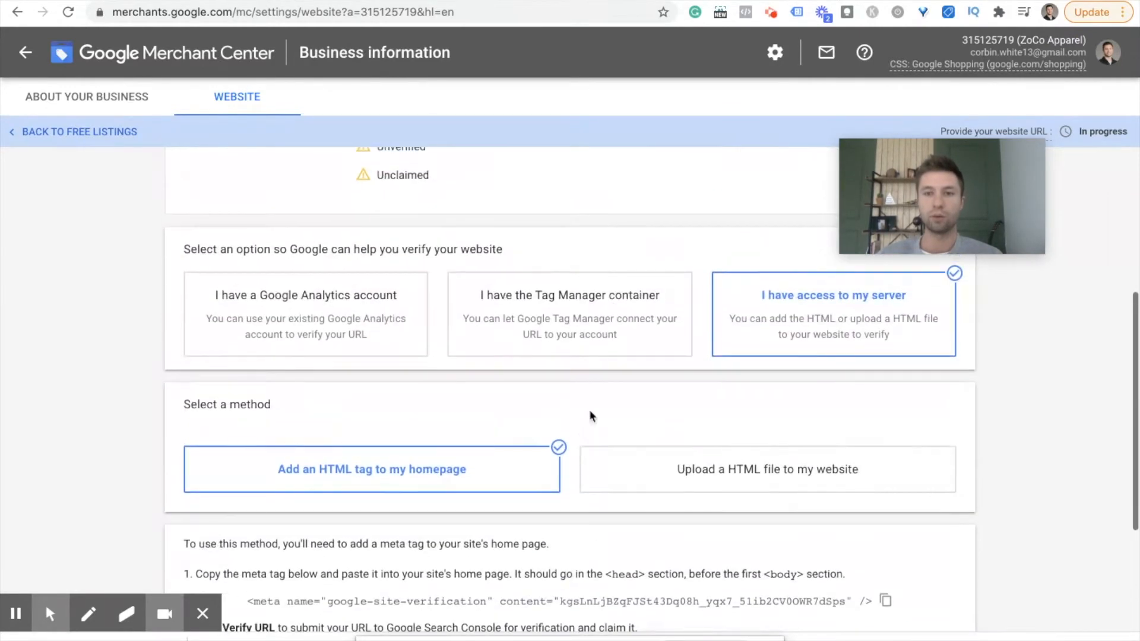
{"action": "scroll", "coordinate": [780, 387], "scroll_direction": "down", "scroll_amount": 4}
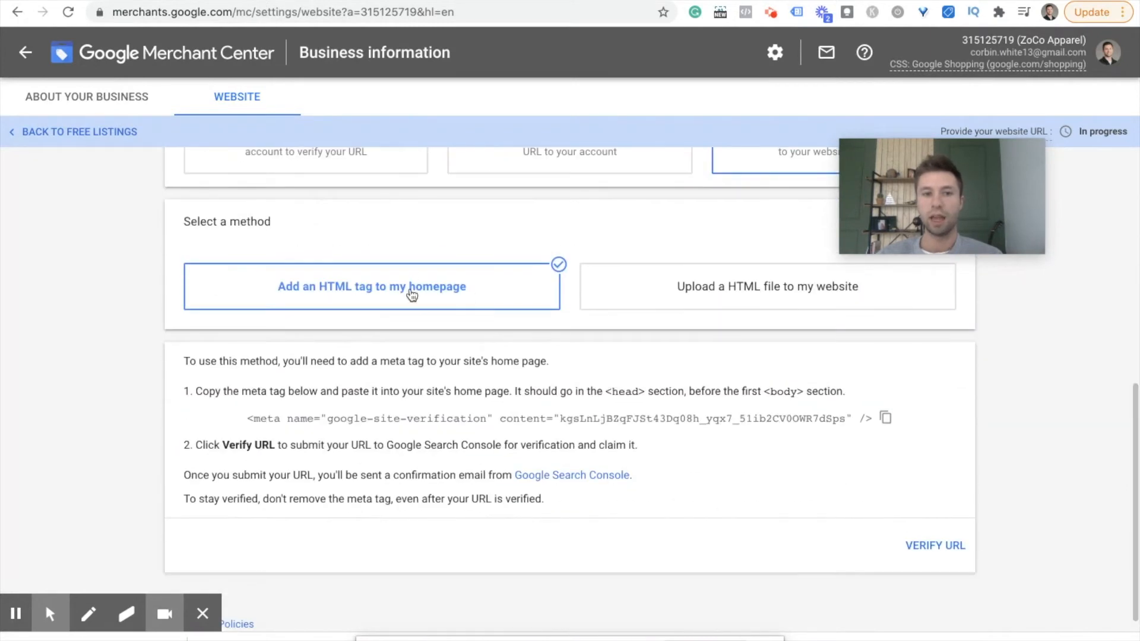
Copy the google-site-verification meta tag from the HTML tag instructions.
{"action": "left_click_drag", "start_coordinate": [241, 418], "coordinate": [727, 420]}
{"action": "left_click", "coordinate": [840, 440]}
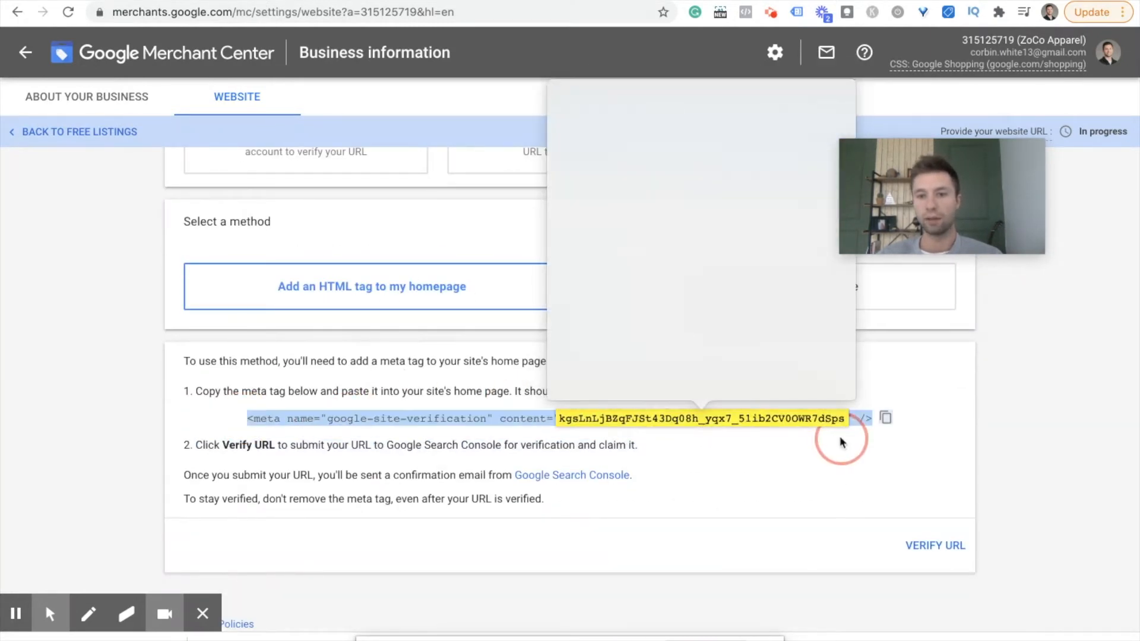
{"action": "left_click", "coordinate": [885, 418]}
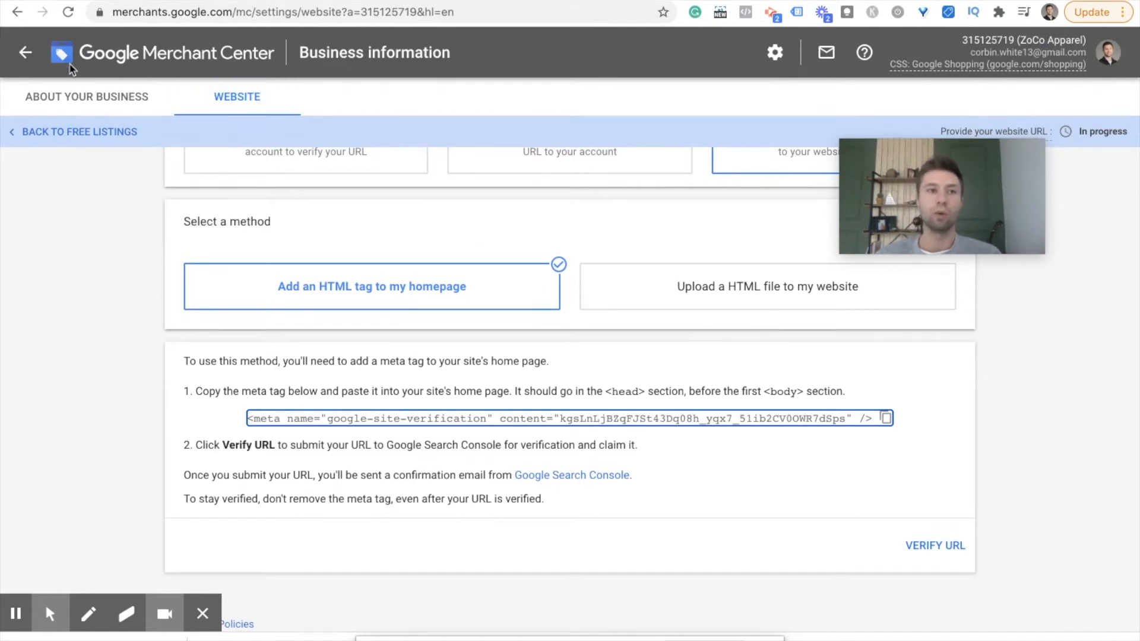
Switch to the Shopify admin and open theme.liquid in the code of the live Debut theme.
{"action": "left_click", "coordinate": [64, 1]}
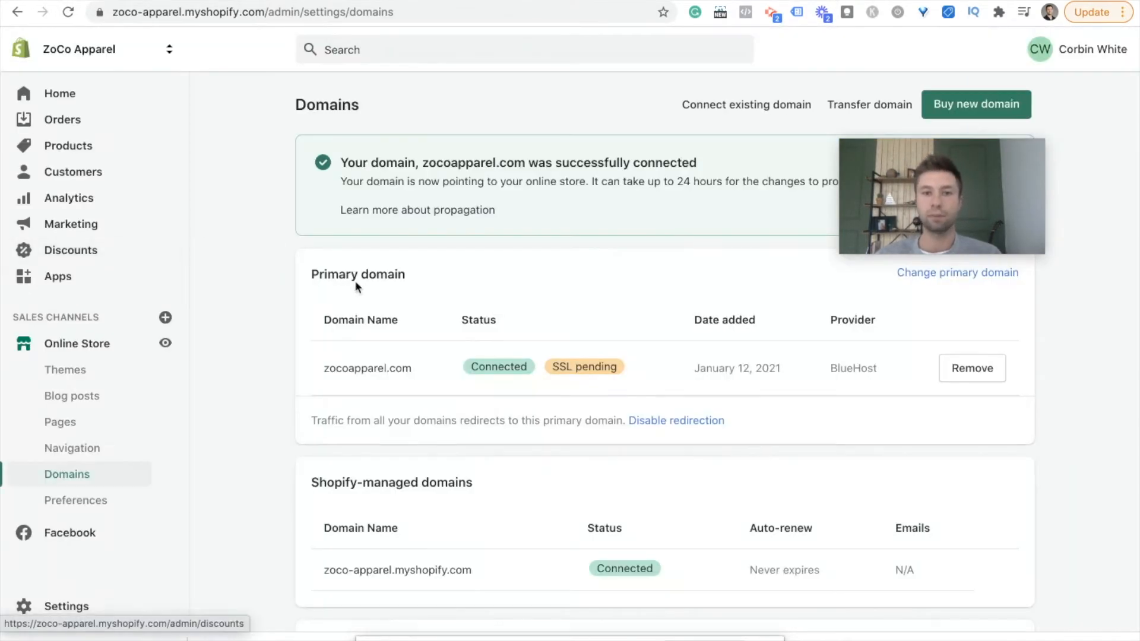
{"action": "scroll", "coordinate": [119, 376], "scroll_direction": "down", "scroll_amount": 1}
{"action": "scroll", "coordinate": [119, 376], "scroll_direction": "up", "scroll_amount": 1}
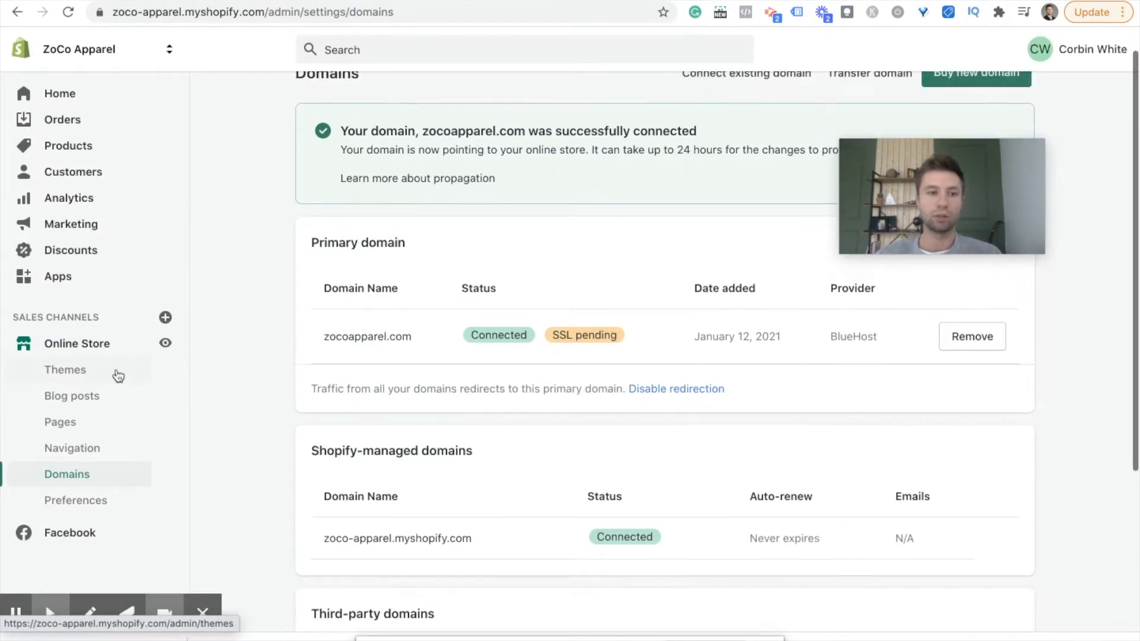
{"action": "left_click", "coordinate": [86, 371]}
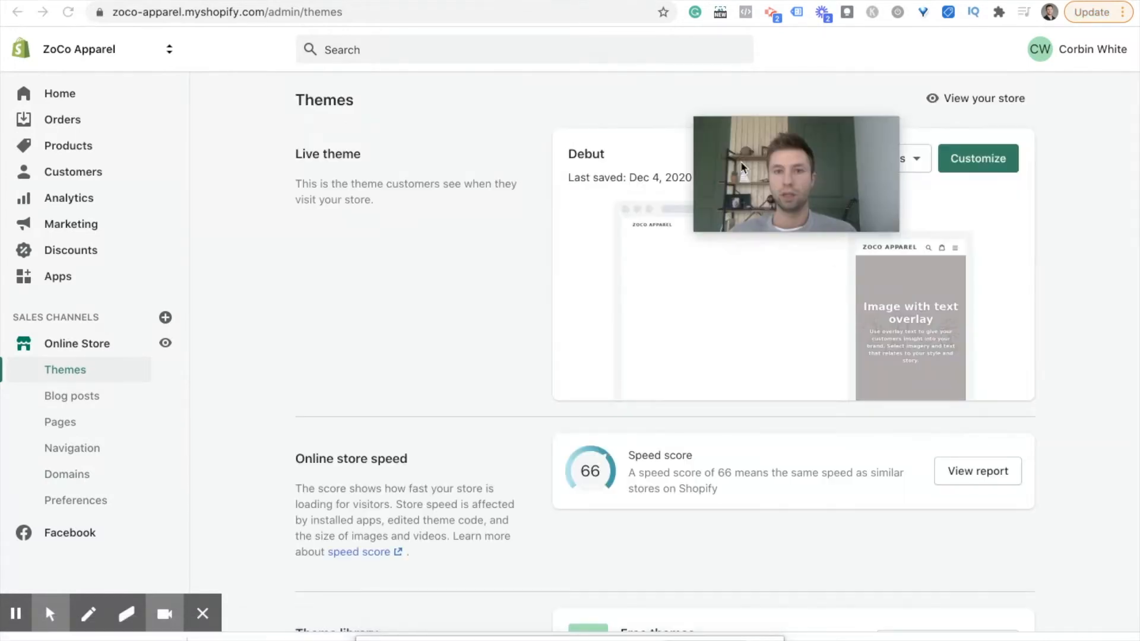
{"action": "left_click", "coordinate": [893, 160]}
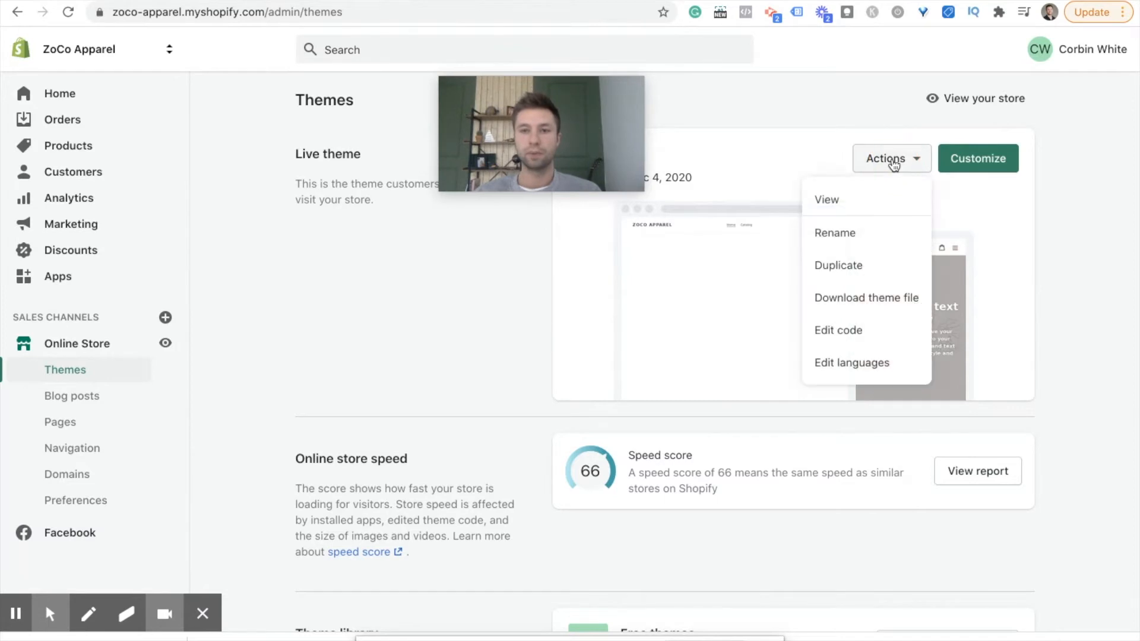
{"action": "left_click", "coordinate": [871, 336]}
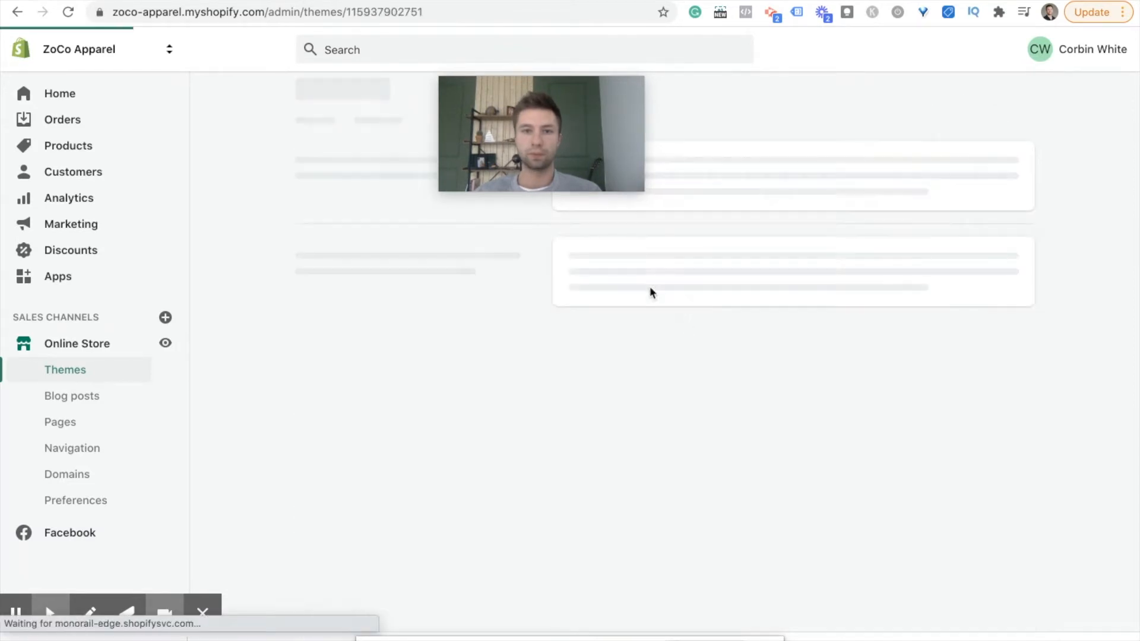
{"action": "left_click_drag", "start_coordinate": [536, 145], "coordinate": [915, 138]}
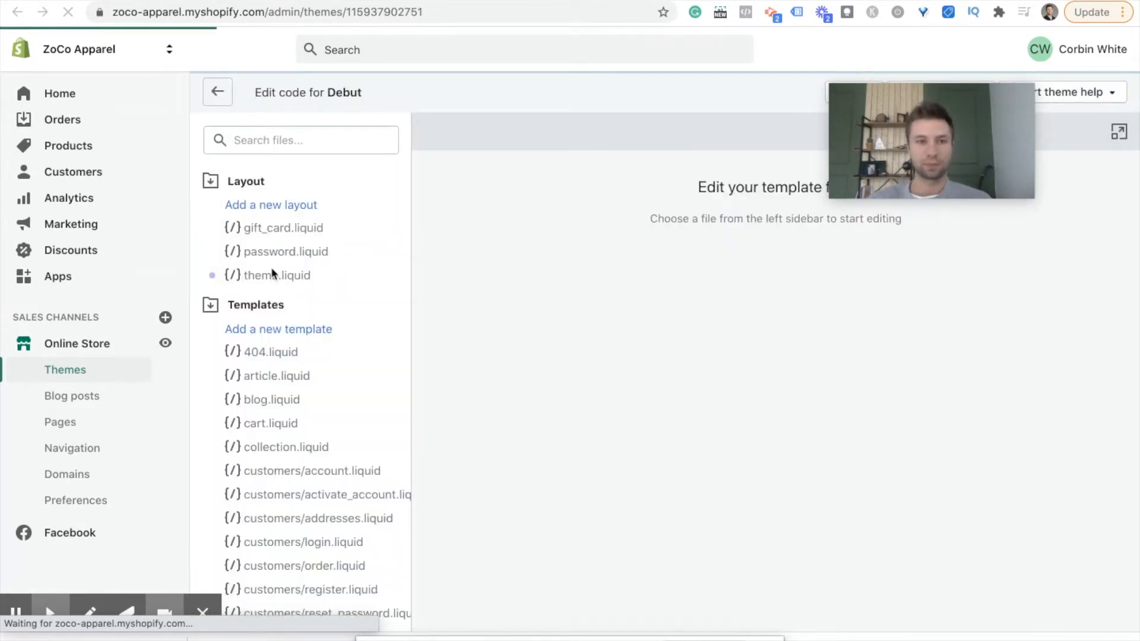
{"action": "left_click", "coordinate": [274, 275]}
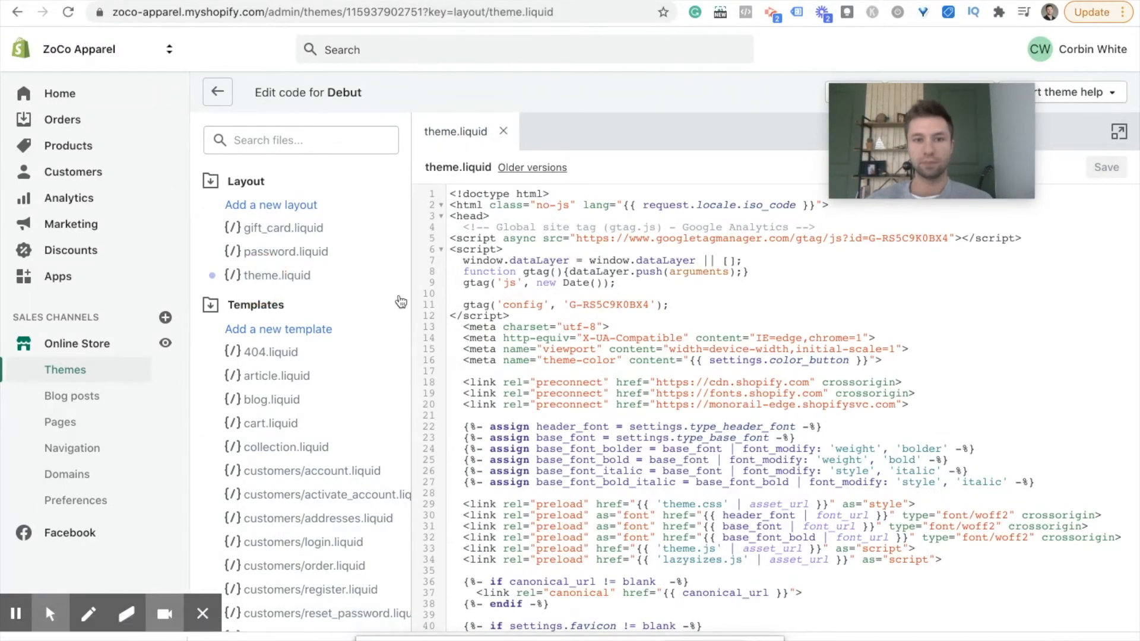
Examine theme.liquid to locate the opening and closing tags of the head section.
{"action": "scroll", "coordinate": [533, 216], "scroll_direction": "down", "scroll_amount": 1}
{"action": "scroll", "coordinate": [533, 216], "scroll_direction": "up", "scroll_amount": 1}
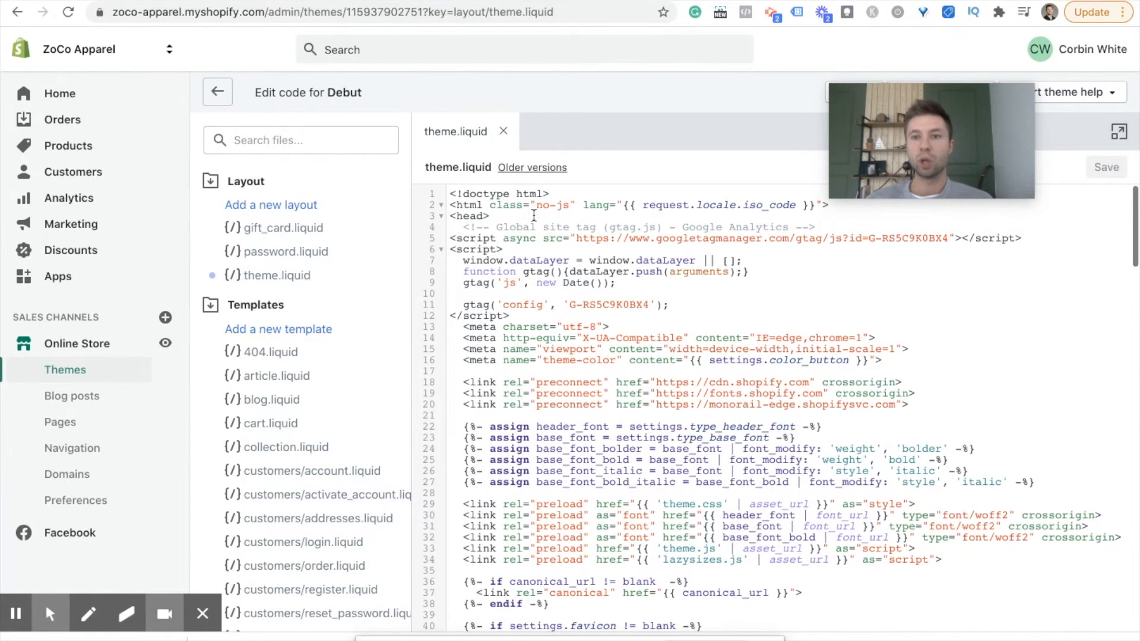
{"action": "left_click_drag", "start_coordinate": [496, 215], "coordinate": [451, 217]}
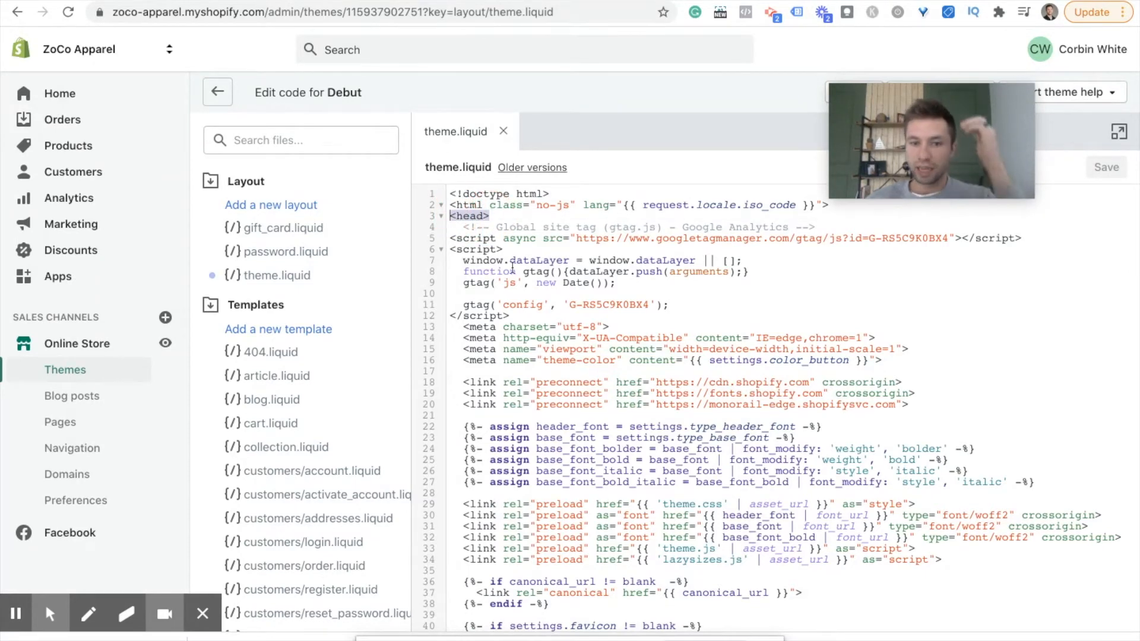
{"action": "scroll", "coordinate": [526, 274], "scroll_direction": "down", "scroll_amount": 5}
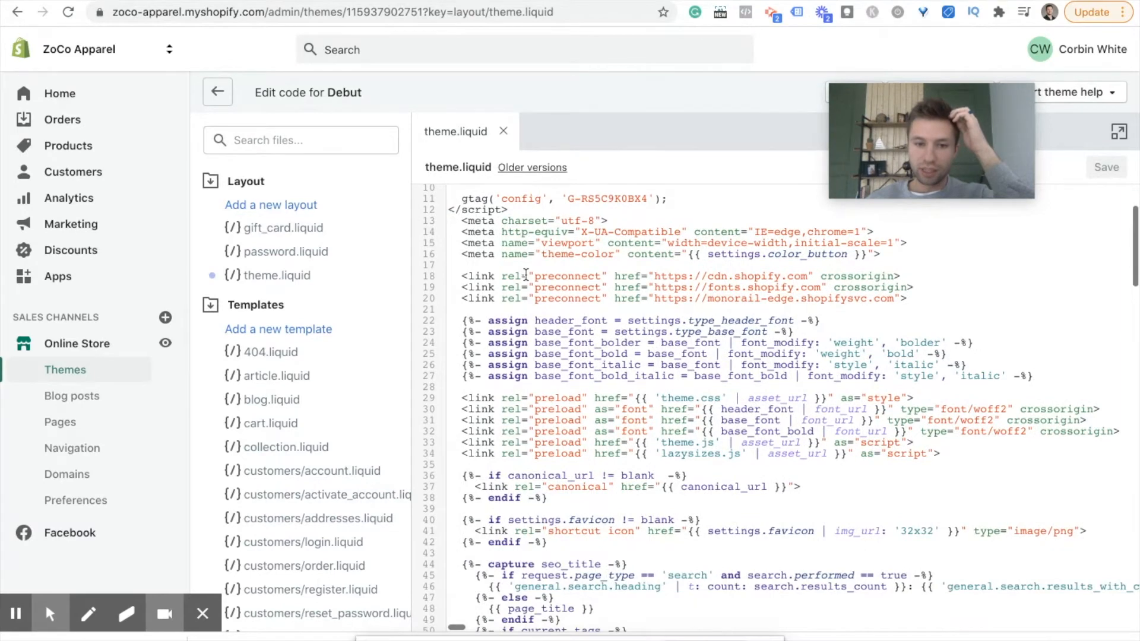
{"action": "scroll", "coordinate": [526, 275], "scroll_direction": "down", "scroll_amount": 6}
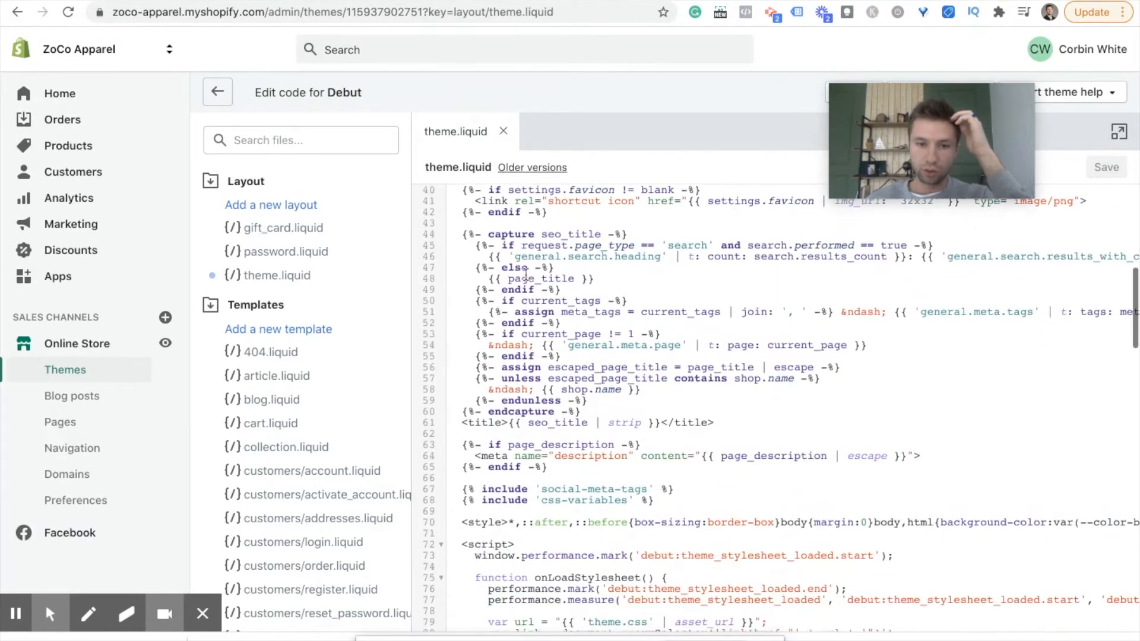
{"action": "scroll", "coordinate": [526, 275], "scroll_direction": "down", "scroll_amount": 12}
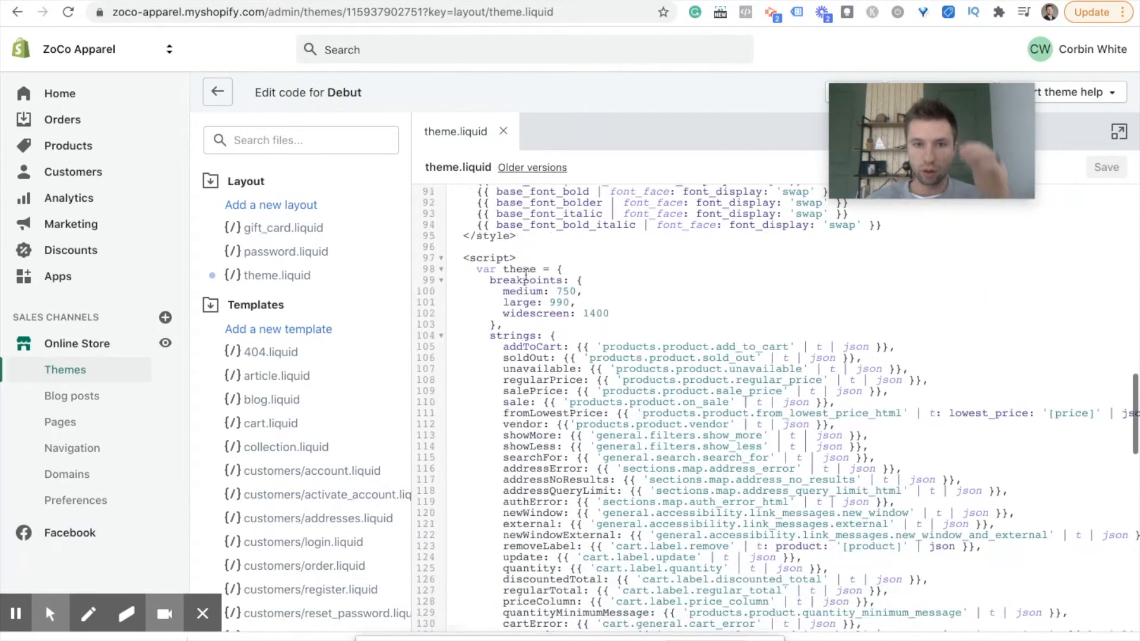
{"action": "scroll", "coordinate": [526, 275], "scroll_direction": "down", "scroll_amount": 4}
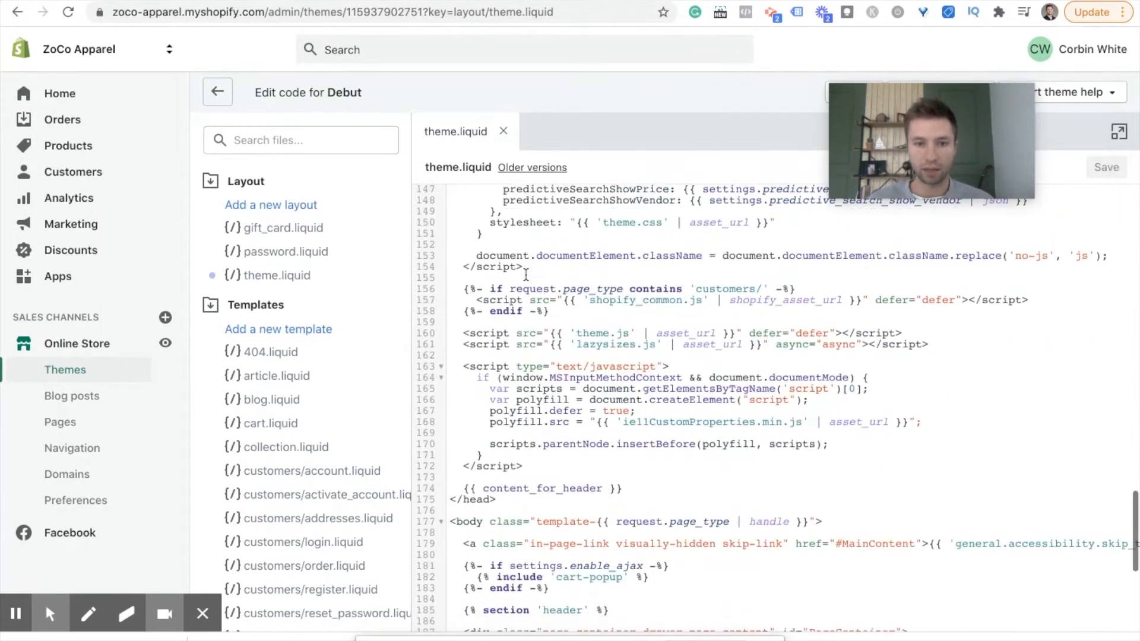
{"action": "left_click_drag", "start_coordinate": [498, 482], "coordinate": [450, 481]}
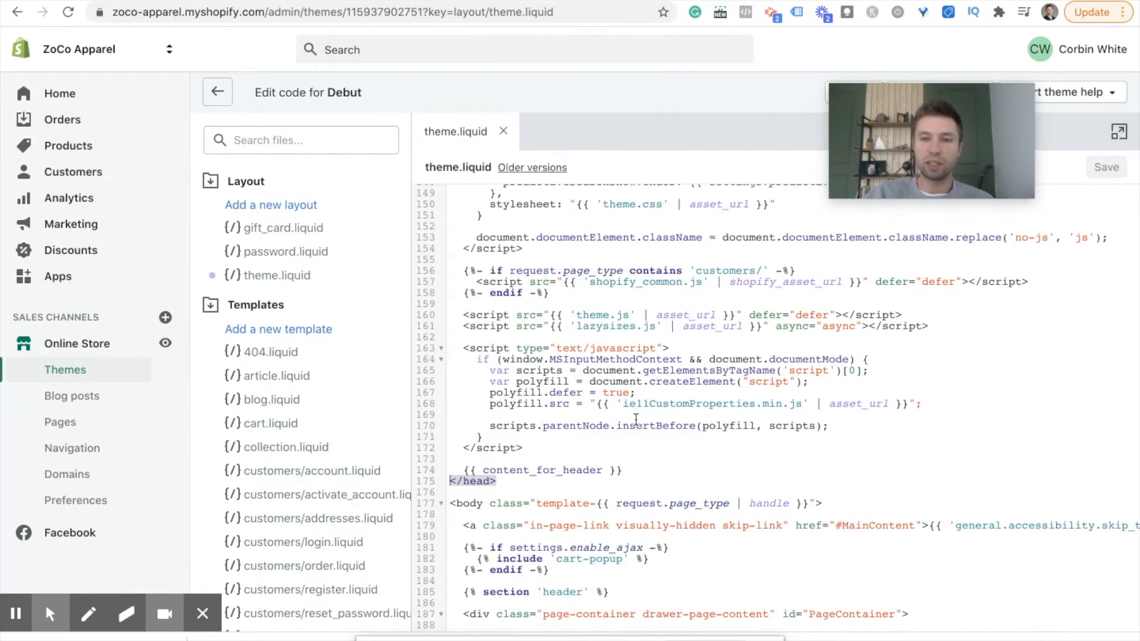
Search the theme.liquid code for "</head" to find the closing head tag.
{"action": "key", "text": "ctrl+f"}
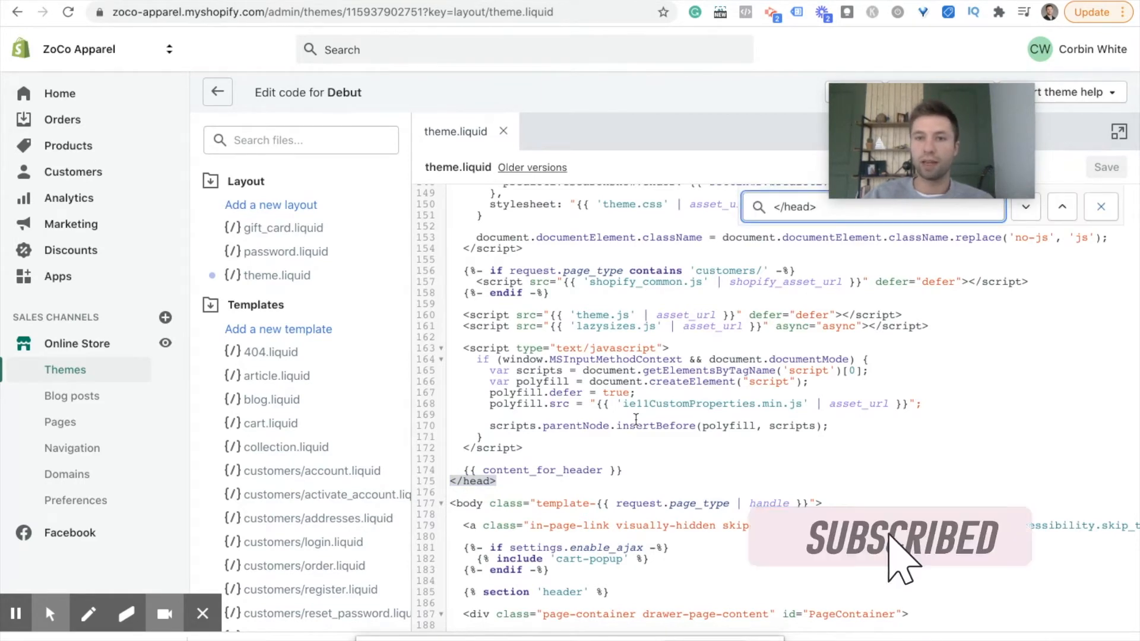
{"action": "scroll", "coordinate": [751, 319], "scroll_direction": "up", "scroll_amount": 3}
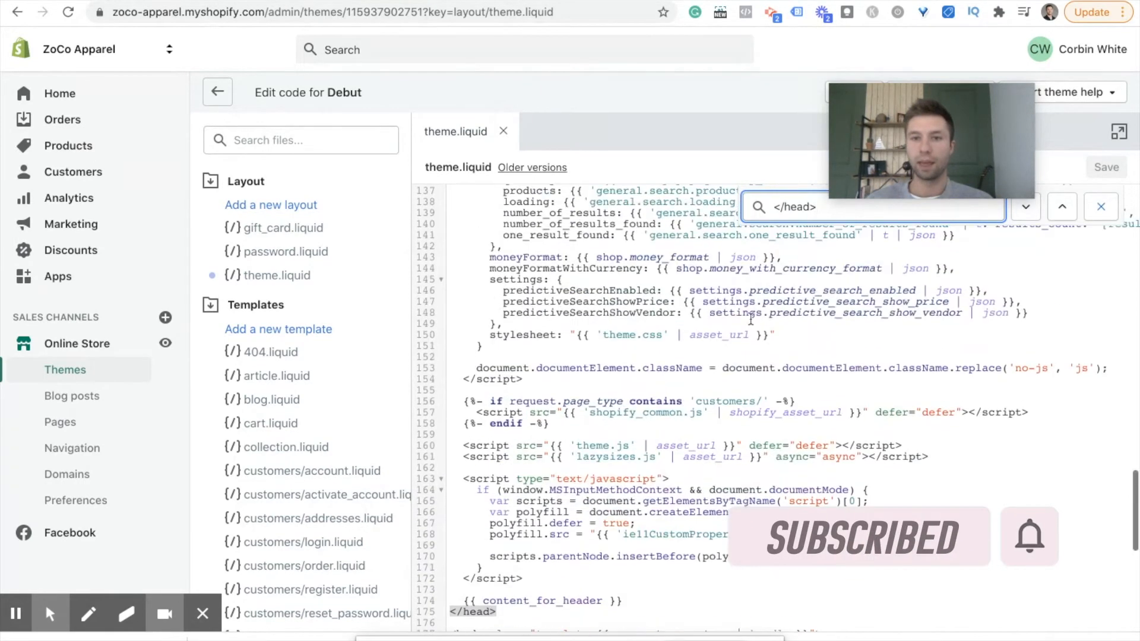
{"action": "key", "text": "BackSpace"}
{"action": "key", "text": "BackSpace"}
{"action": "key", "text": "BackSpace"}
{"action": "key", "text": "BackSpace"}
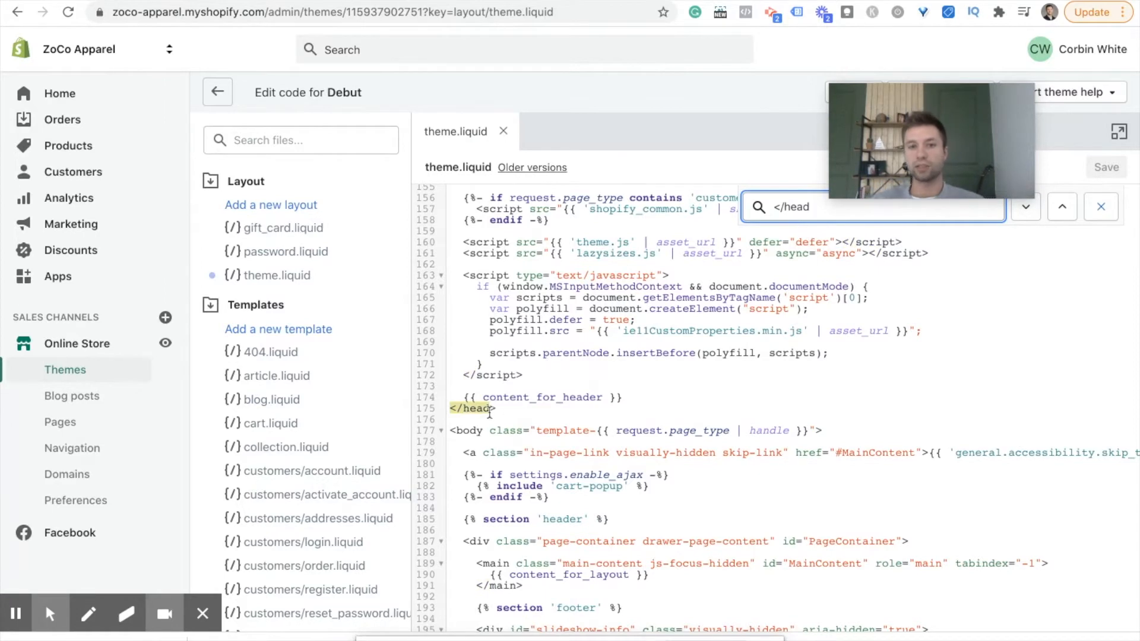
Paste the google-site-verification meta tag on a new line between content_for_header and the closing head tag, and save theme.liquid.
{"action": "left_click", "coordinate": [621, 397]}
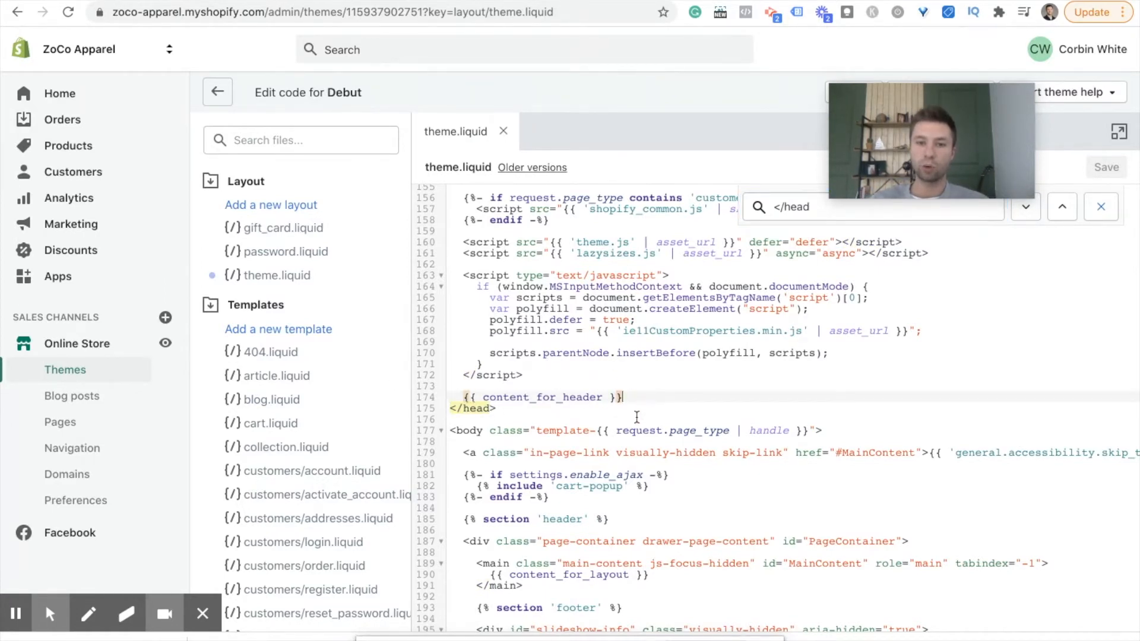
{"action": "key", "text": "Return"}
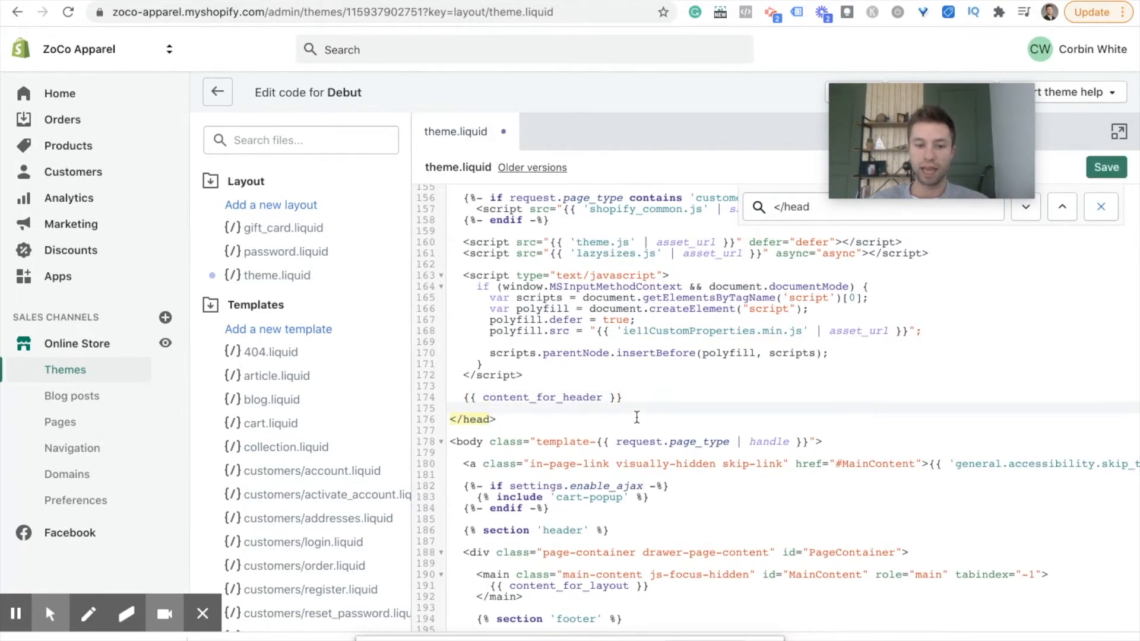
{"action": "type", "text": "<meta name=\"google-site-verification\" content=\"kgsLnLjBZqFJSt43Dq08h_yqx7_51ib2CV0OWR7dSps\" />"}
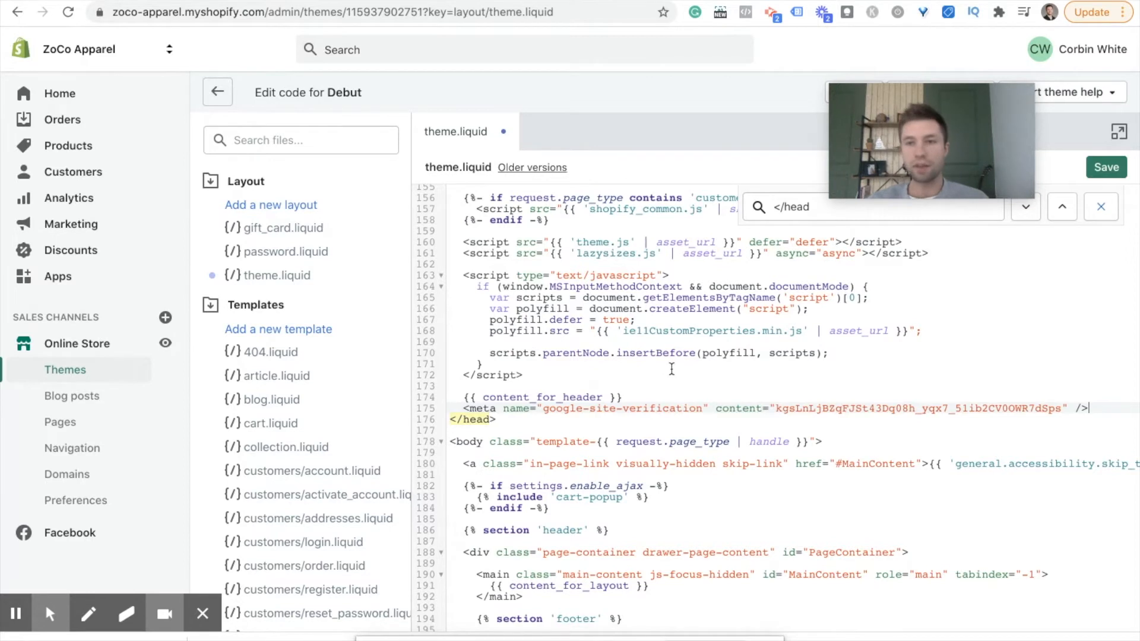
{"action": "left_click", "coordinate": [1103, 168]}
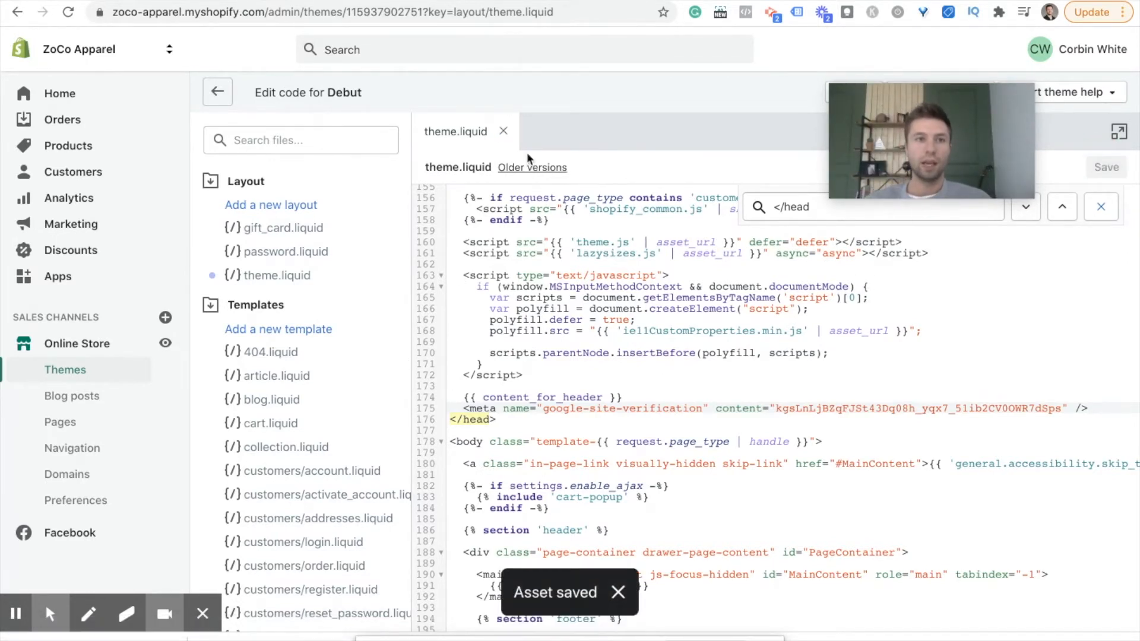
{"action": "left_click", "coordinate": [505, 1]}
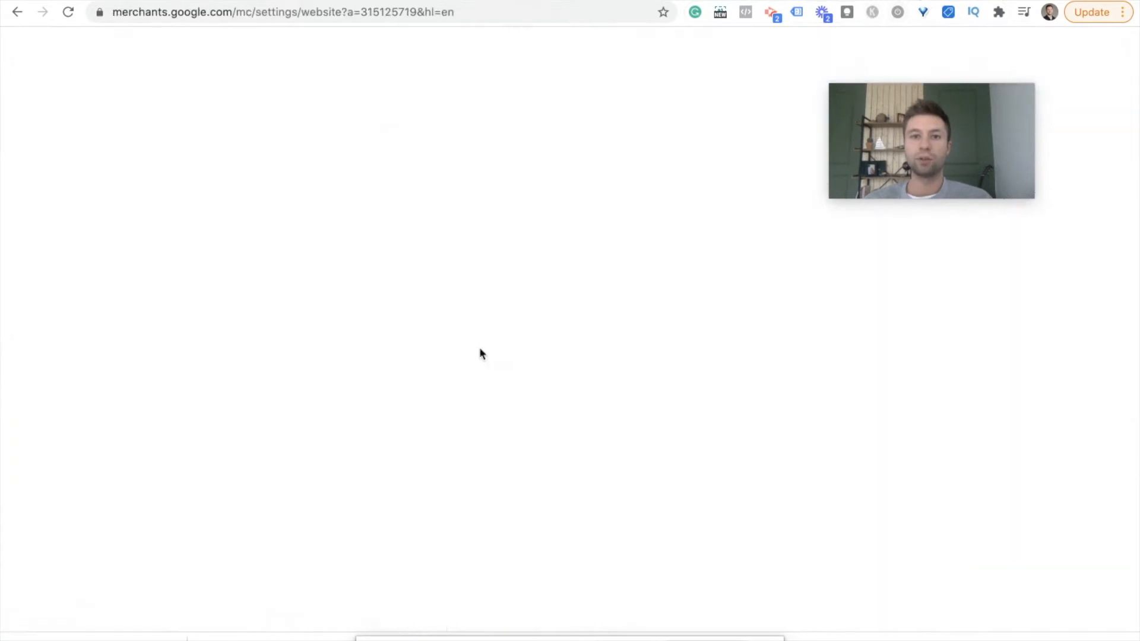
{"action": "scroll", "coordinate": [580, 376], "scroll_direction": "up", "scroll_amount": 3}
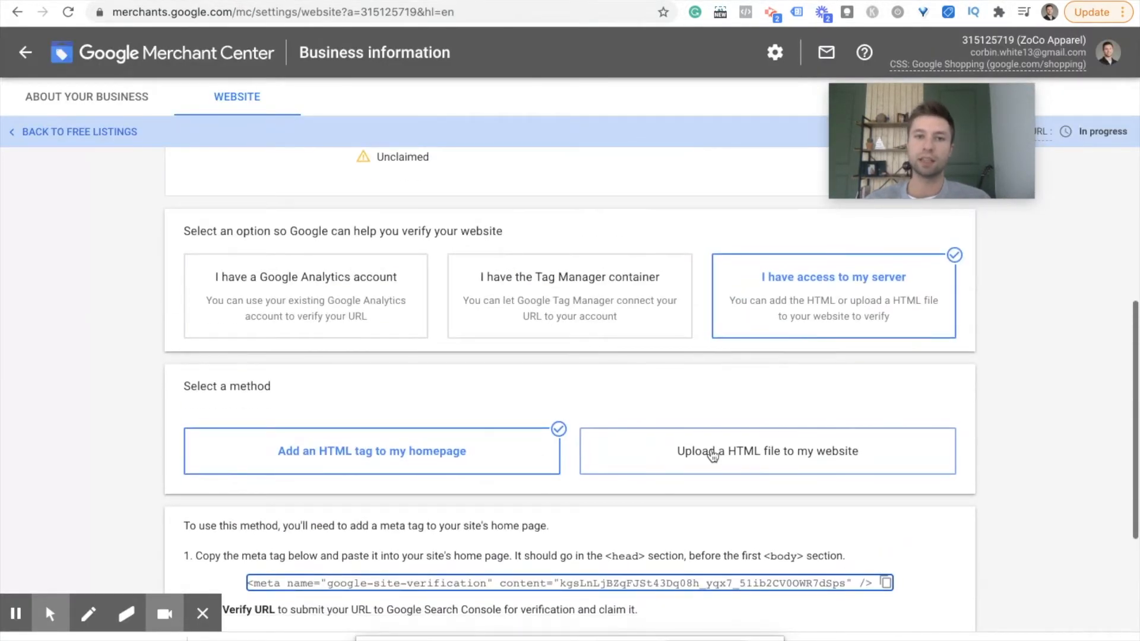
{"action": "scroll", "coordinate": [715, 453], "scroll_direction": "up", "scroll_amount": 3}
{"action": "scroll", "coordinate": [714, 453], "scroll_direction": "down", "scroll_amount": 3}
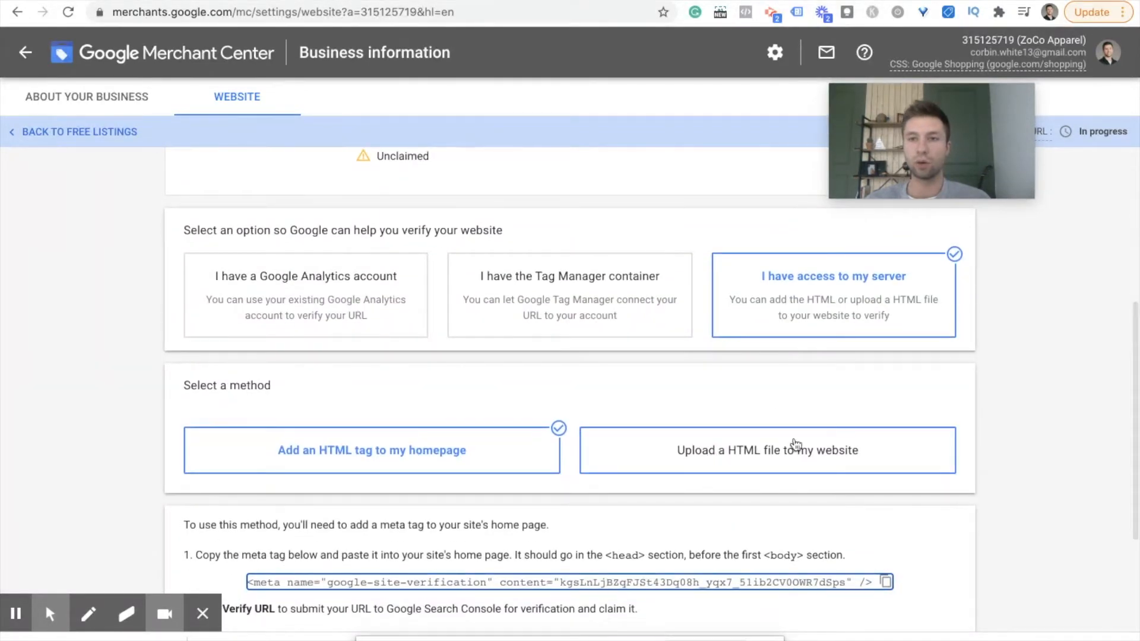
{"action": "scroll", "coordinate": [686, 404], "scroll_direction": "down", "scroll_amount": 3}
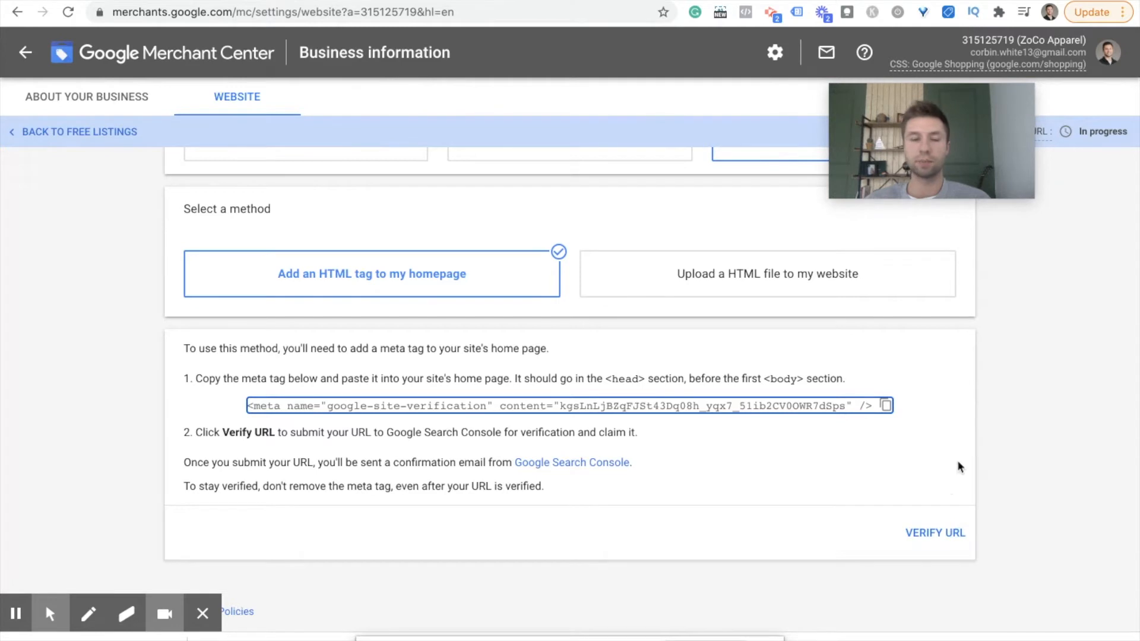
{"action": "left_click", "coordinate": [924, 539]}
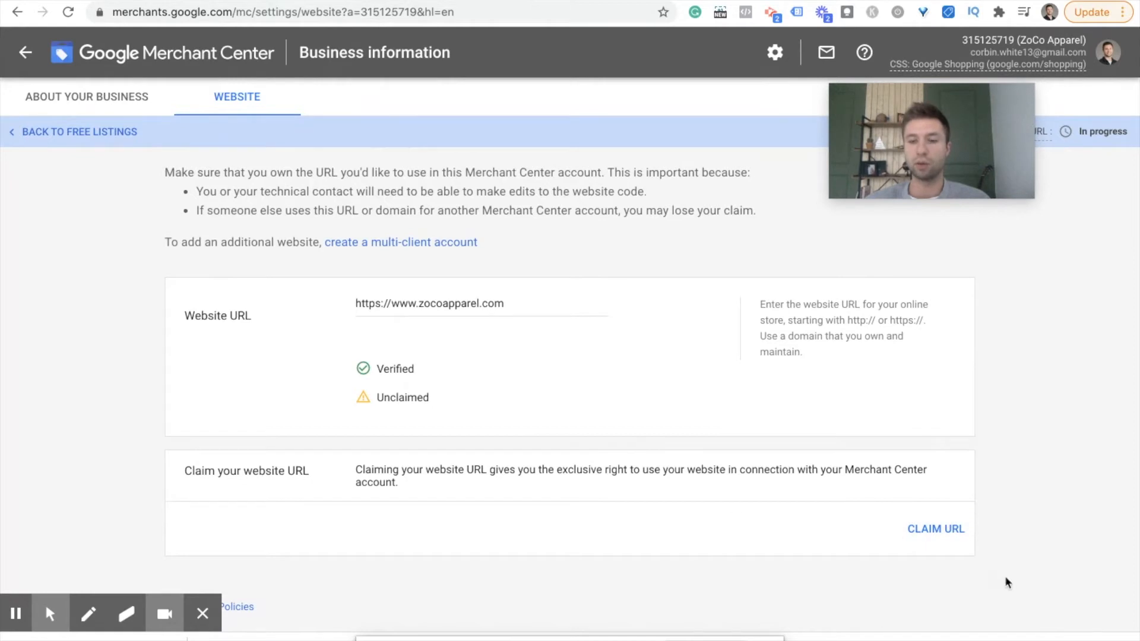
{"action": "left_click", "coordinate": [942, 529]}
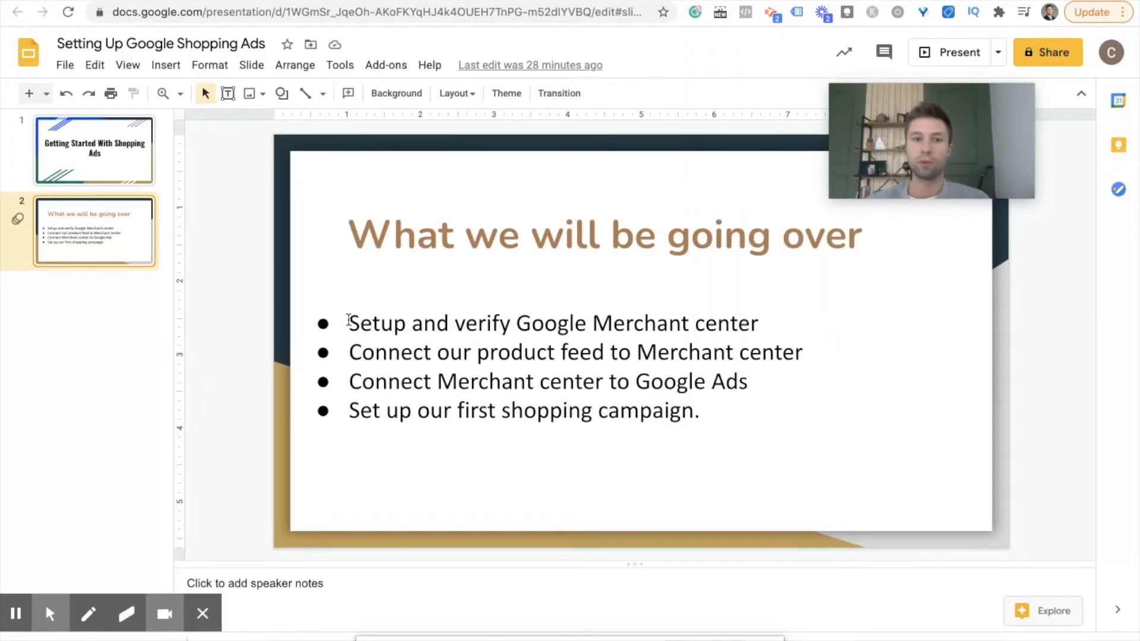
Highlight the agenda item about connecting the product feed in the slide deck and switch back to Merchant Center.
{"action": "triple_click", "coordinate": [746, 328]}
{"action": "left_click_drag", "start_coordinate": [352, 353], "coordinate": [817, 355]}
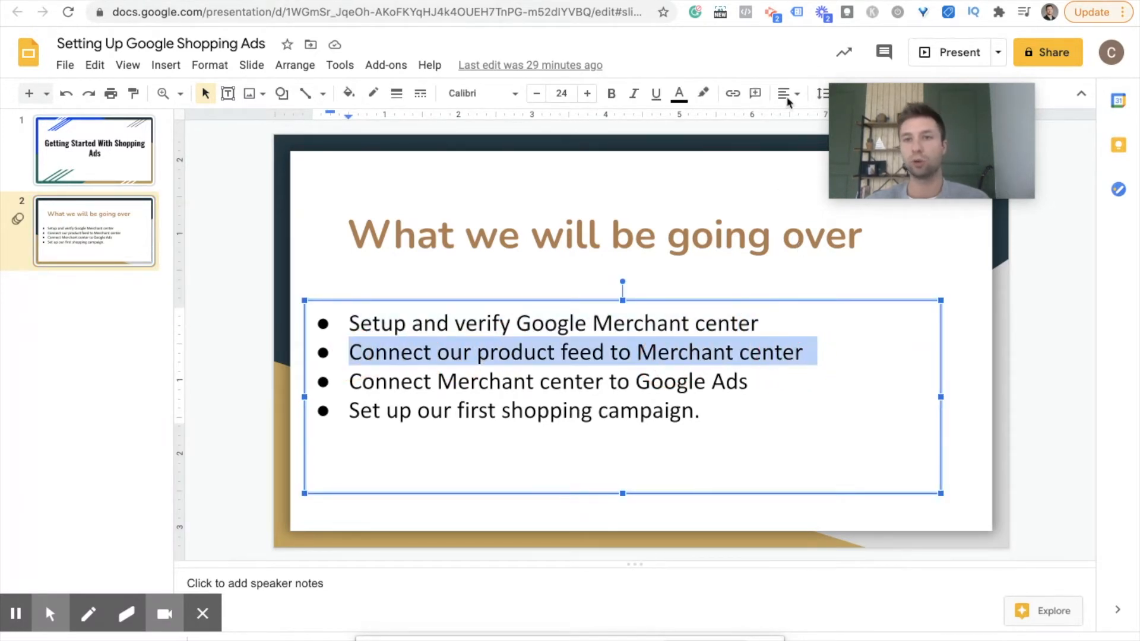
{"action": "left_click", "coordinate": [796, 2]}
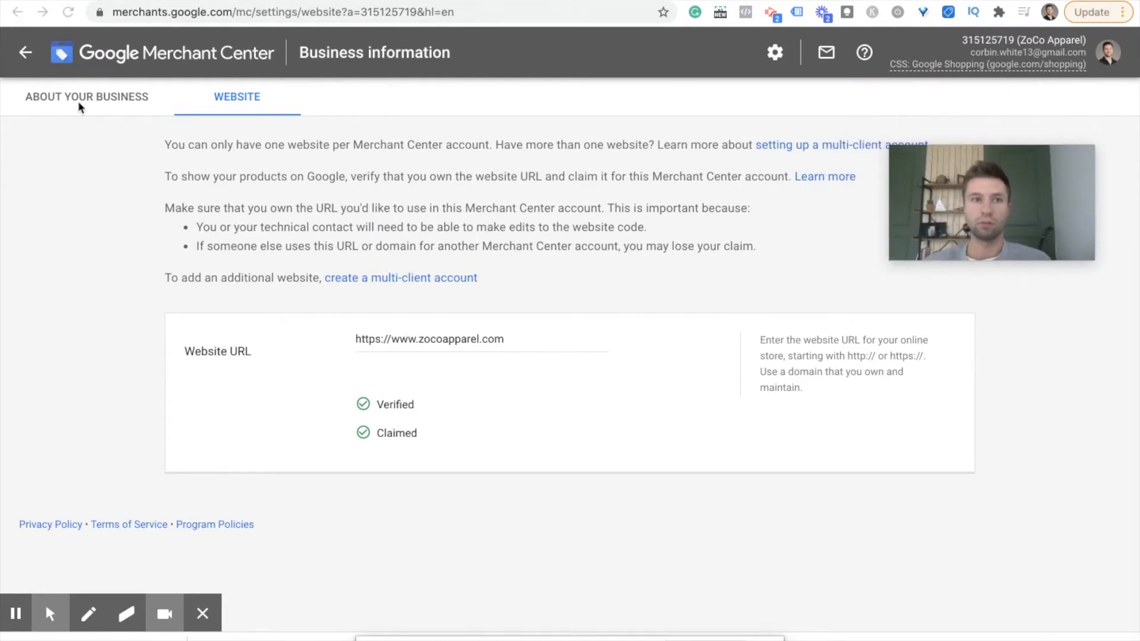
Check the account overview and open the website settings from its verify-and-claim alert.
{"action": "left_click", "coordinate": [26, 58]}
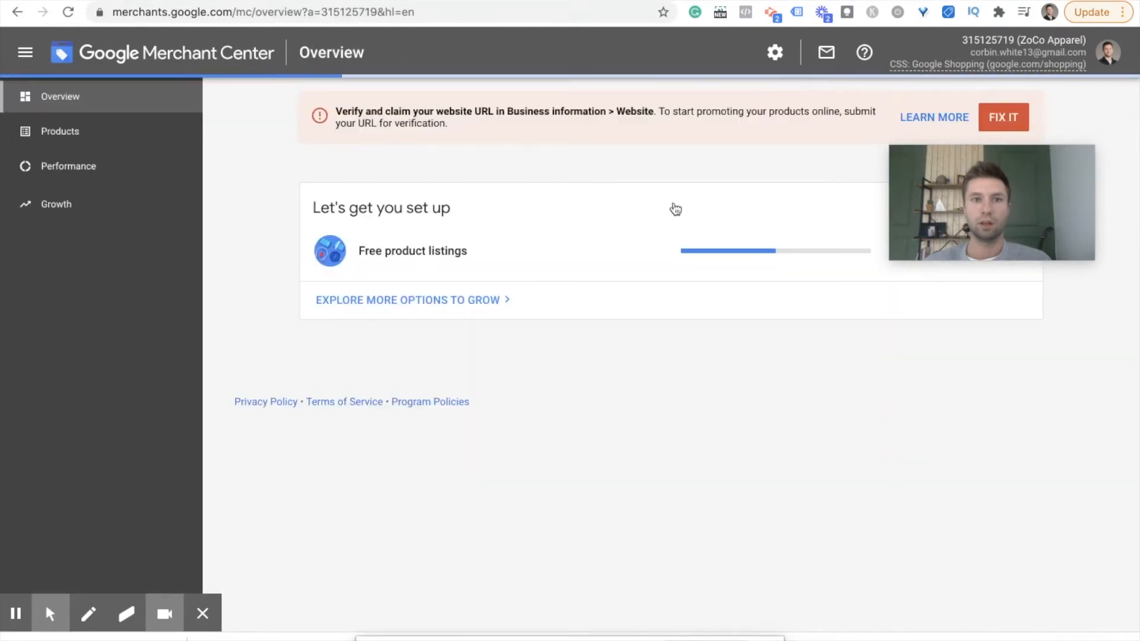
{"action": "left_click_drag", "start_coordinate": [1005, 178], "coordinate": [898, 206]}
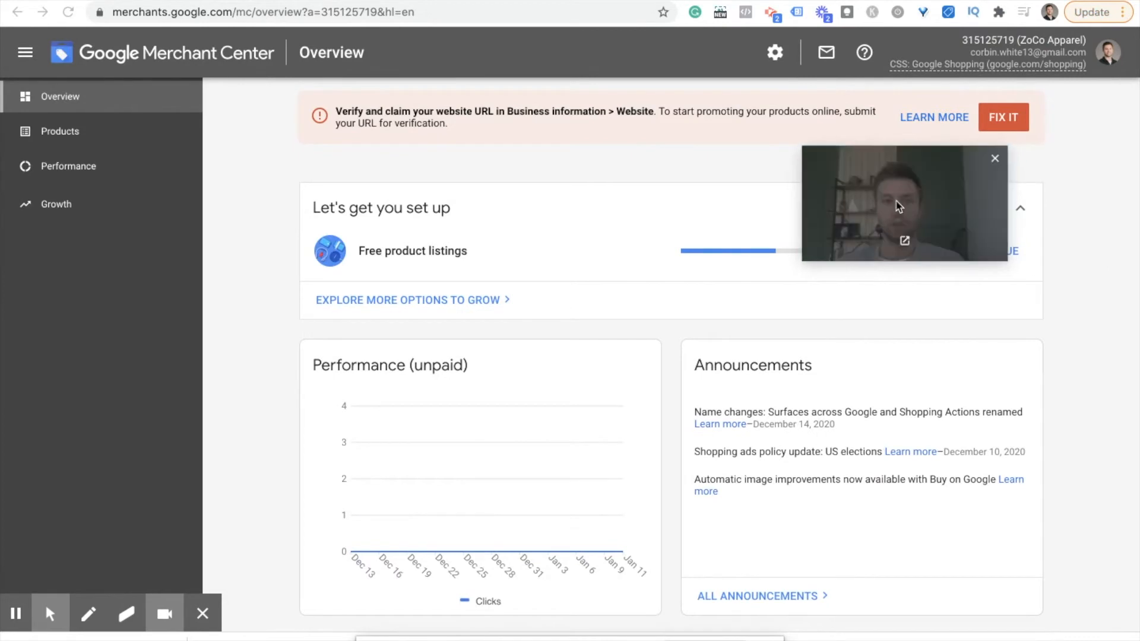
{"action": "left_click", "coordinate": [999, 121]}
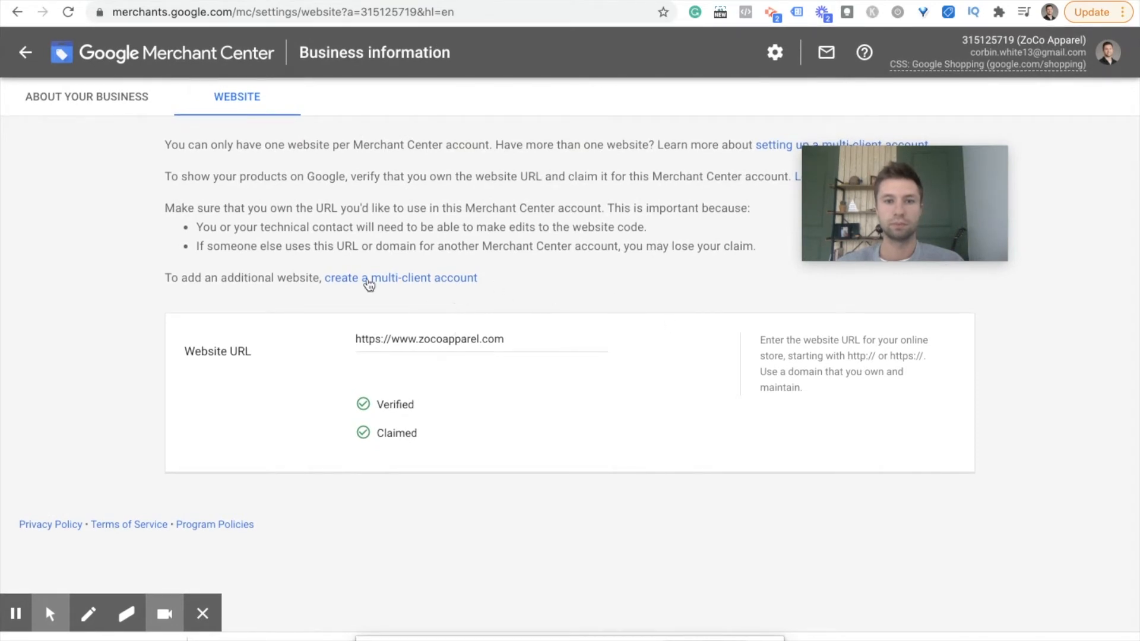
Examine the business display name, address, phone number and customer service contact fields in the information about the business.
{"action": "left_click", "coordinate": [115, 98]}
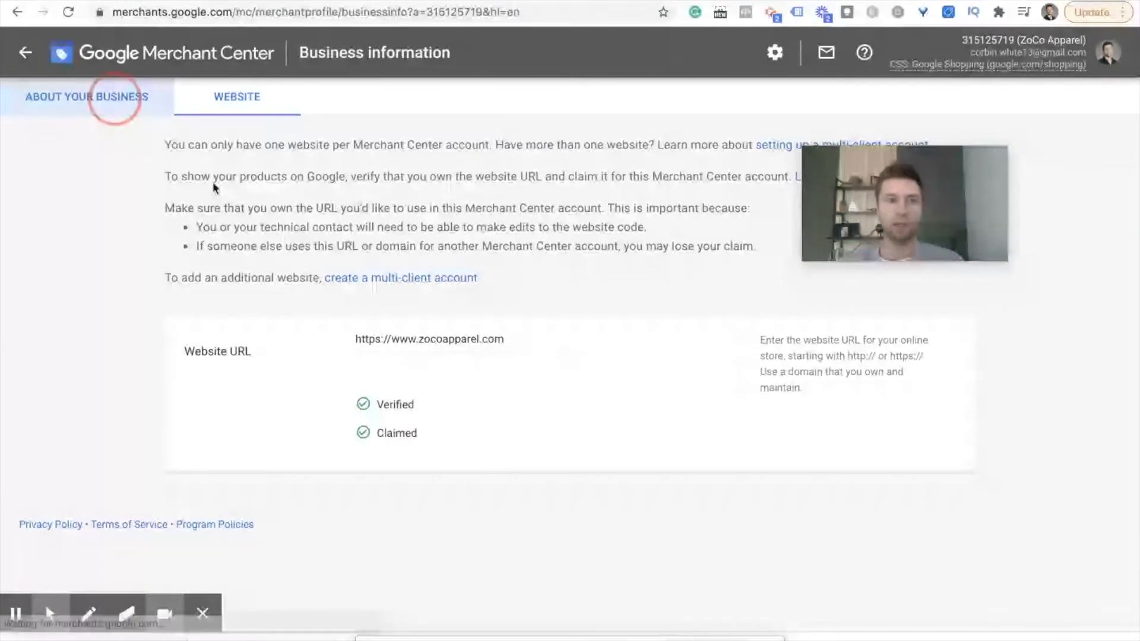
{"action": "scroll", "coordinate": [472, 318], "scroll_direction": "down", "scroll_amount": 2}
{"action": "scroll", "coordinate": [471, 318], "scroll_direction": "up", "scroll_amount": 2}
{"action": "scroll", "coordinate": [481, 326], "scroll_direction": "down", "scroll_amount": 7}
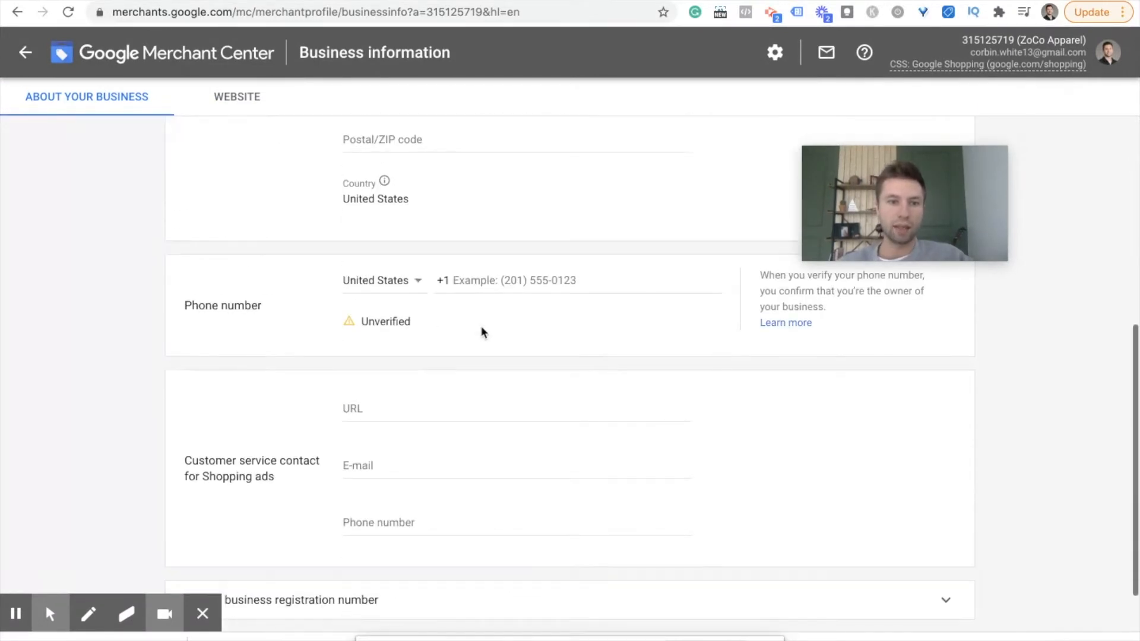
{"action": "scroll", "coordinate": [481, 326], "scroll_direction": "down", "scroll_amount": 1}
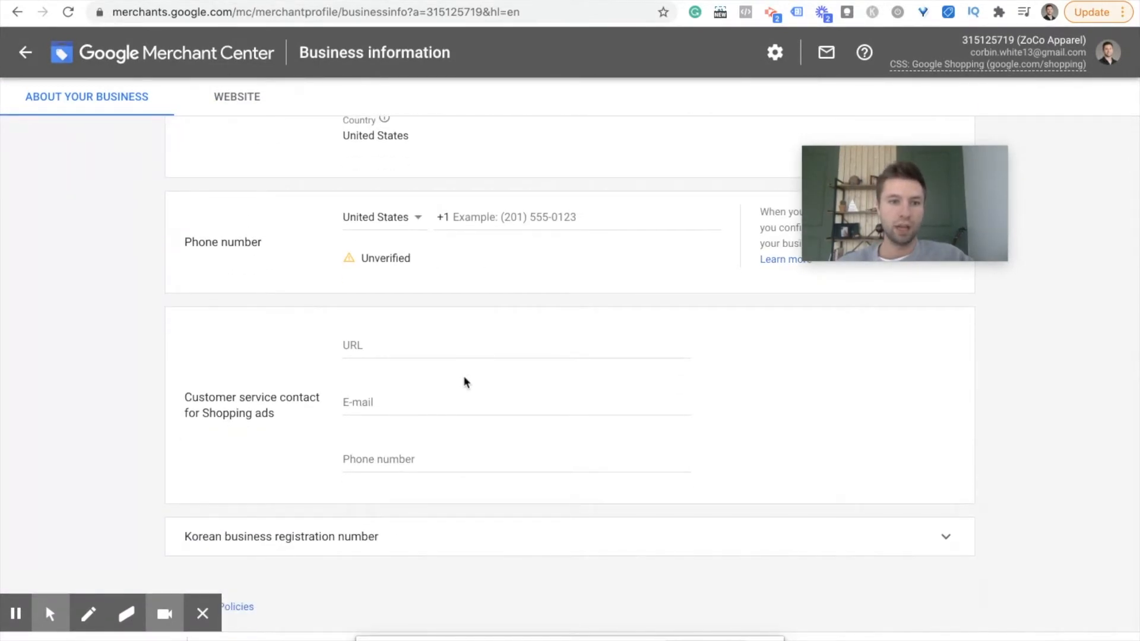
{"action": "scroll", "coordinate": [481, 360], "scroll_direction": "up", "scroll_amount": 7}
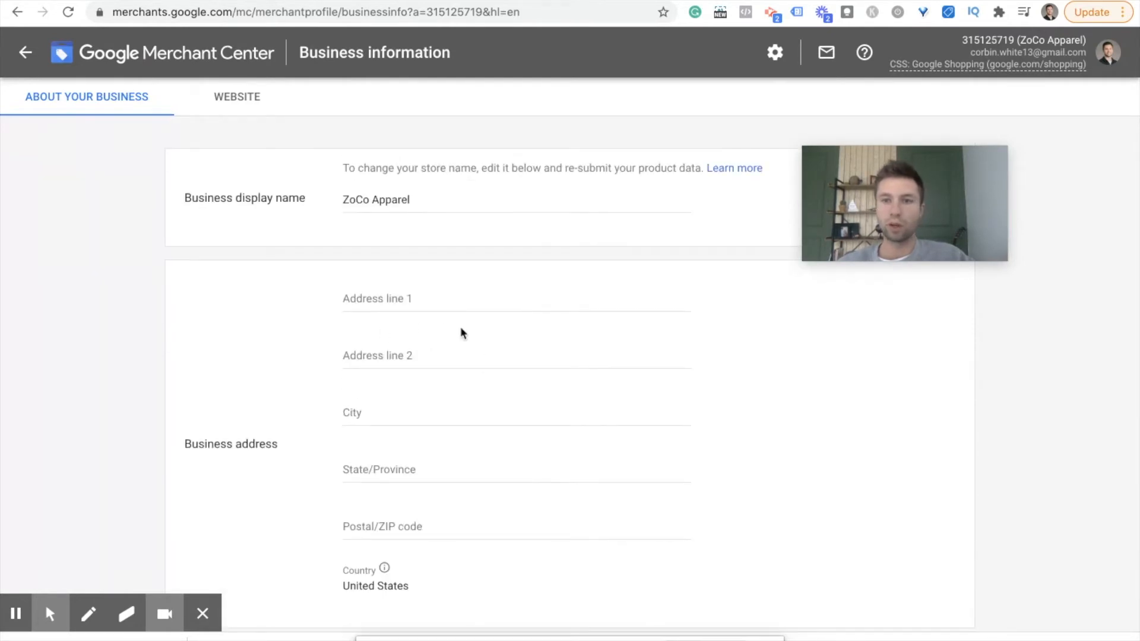
{"action": "scroll", "coordinate": [462, 330], "scroll_direction": "down", "scroll_amount": 1}
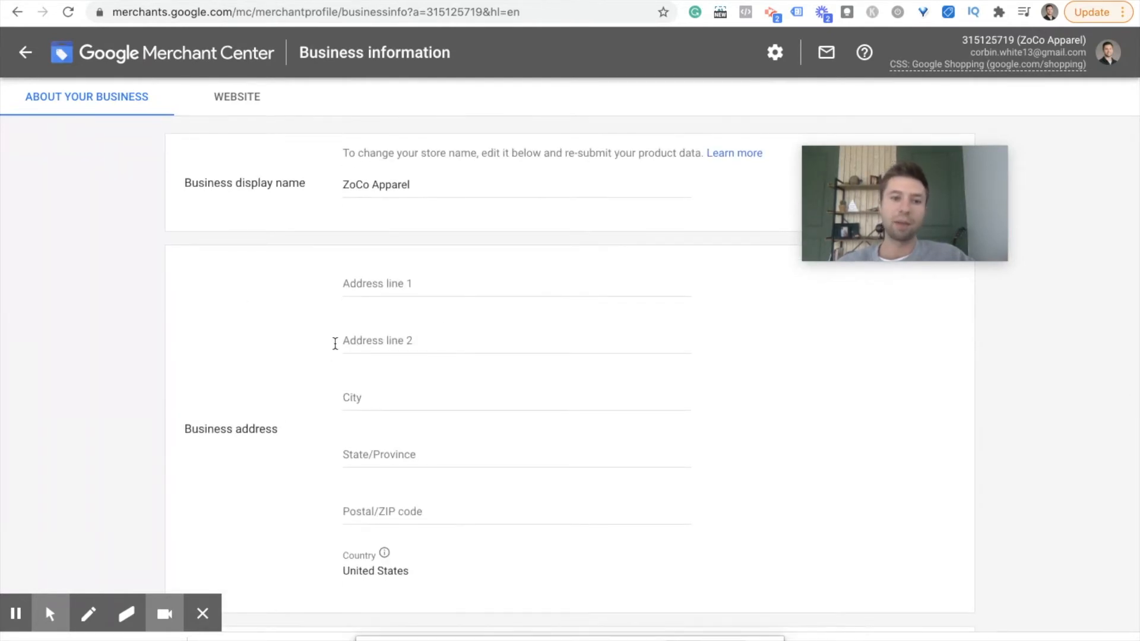
{"action": "scroll", "coordinate": [336, 419], "scroll_direction": "down", "scroll_amount": 5}
{"action": "scroll", "coordinate": [337, 421], "scroll_direction": "down", "scroll_amount": 2}
{"action": "scroll", "coordinate": [332, 356], "scroll_direction": "up", "scroll_amount": 2}
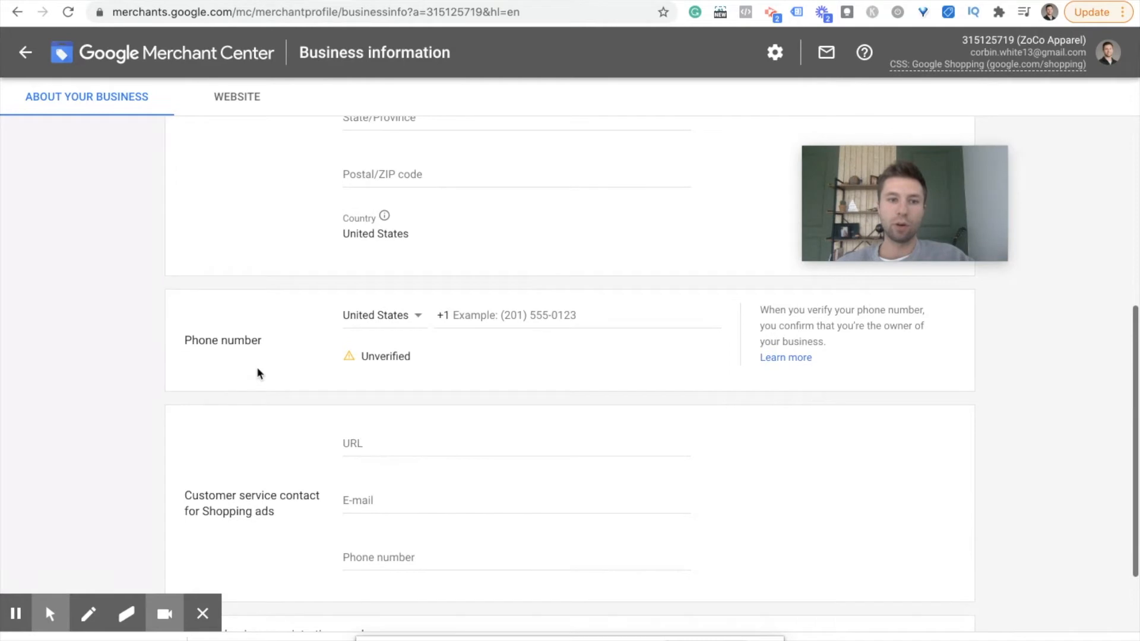
{"action": "scroll", "coordinate": [261, 368], "scroll_direction": "down", "scroll_amount": 1}
{"action": "scroll", "coordinate": [315, 377], "scroll_direction": "down", "scroll_amount": 1}
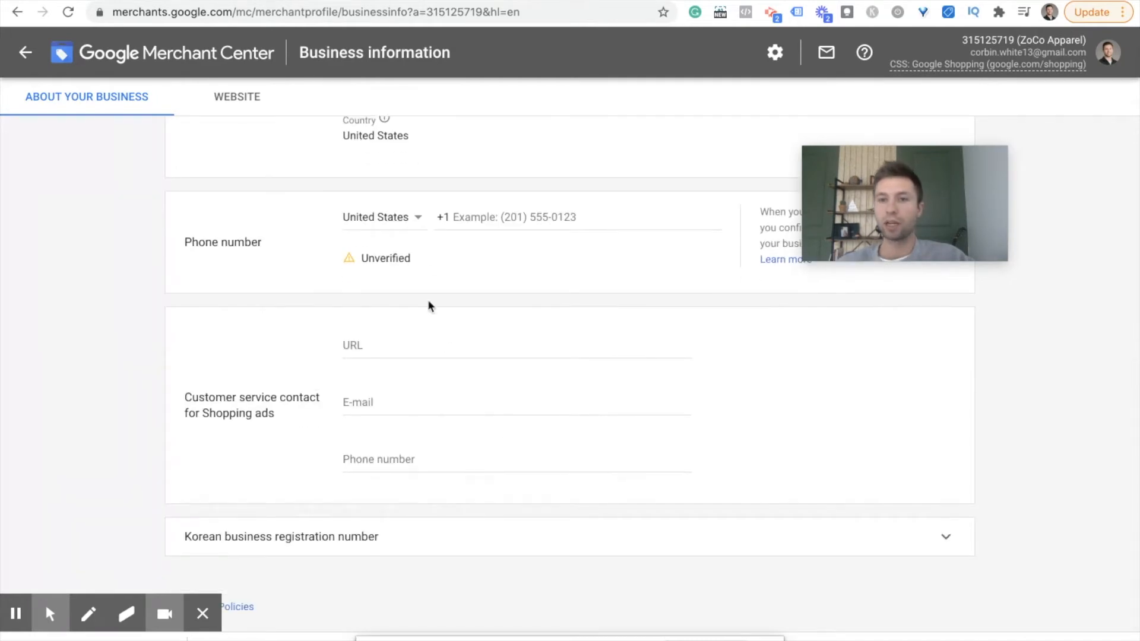
{"action": "scroll", "coordinate": [426, 380], "scroll_direction": "up", "scroll_amount": 8}
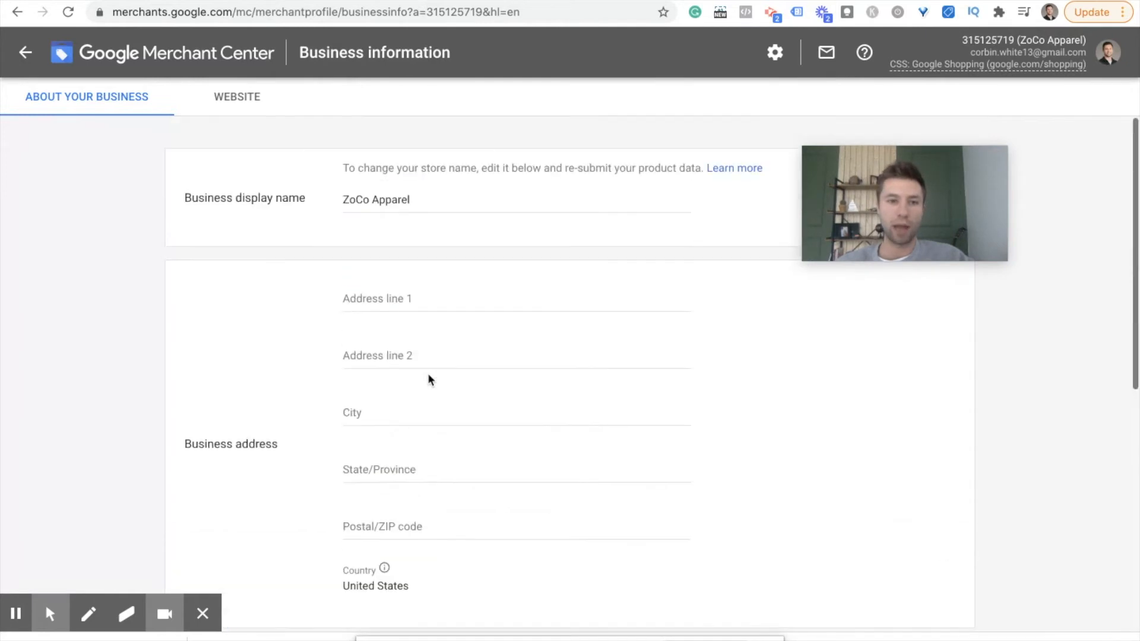
{"action": "left_click", "coordinate": [13, 609]}
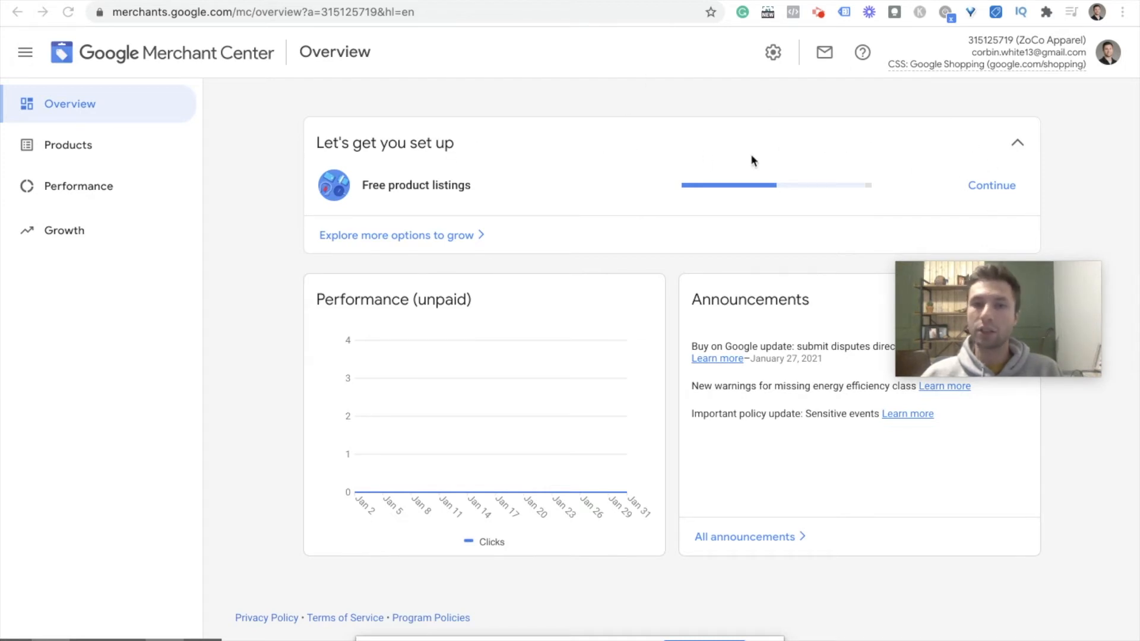
Continue the free product listings setup and save Google-determined sales tax for all states.
{"action": "left_click", "coordinate": [989, 190]}
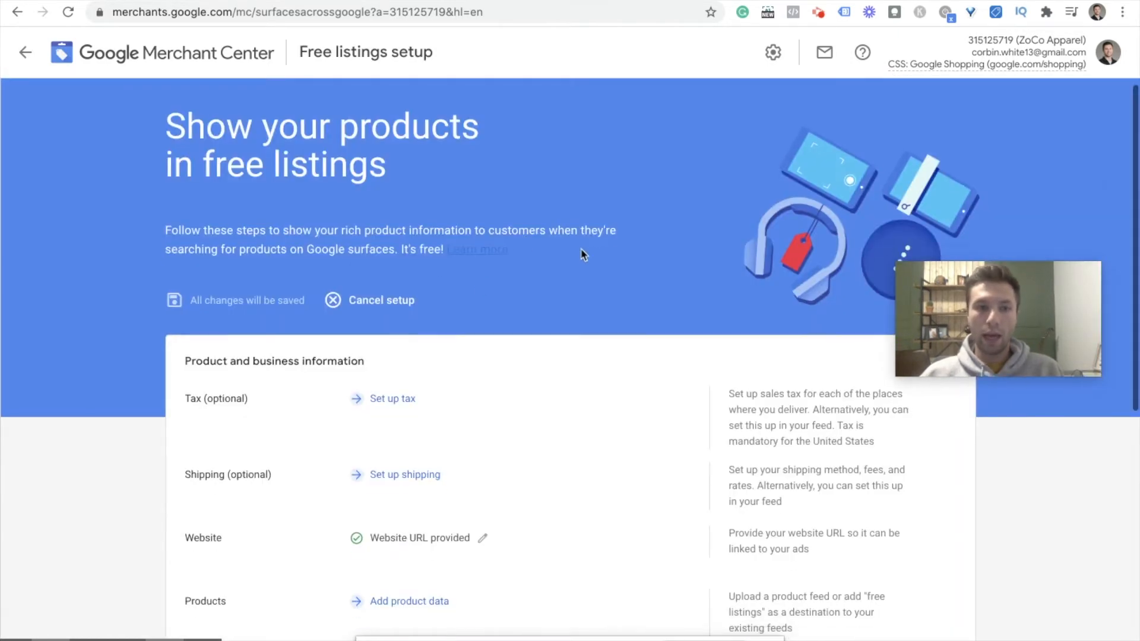
{"action": "scroll", "coordinate": [581, 254], "scroll_direction": "down", "scroll_amount": 3}
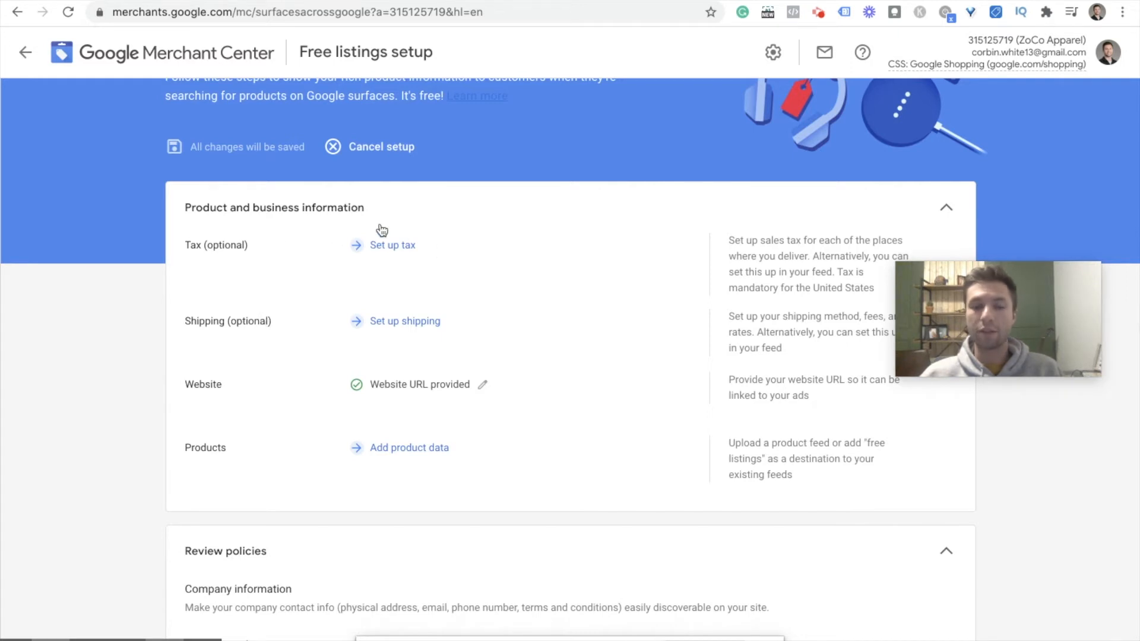
{"action": "left_click", "coordinate": [391, 246]}
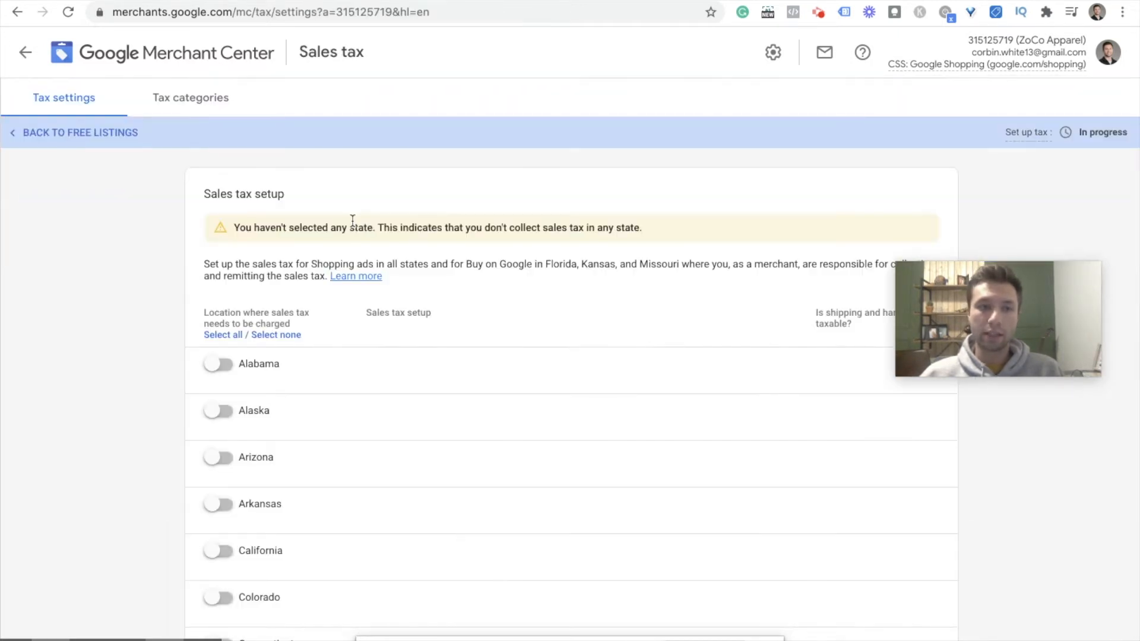
{"action": "scroll", "coordinate": [268, 330], "scroll_direction": "down", "scroll_amount": 1}
{"action": "left_click", "coordinate": [224, 295]}
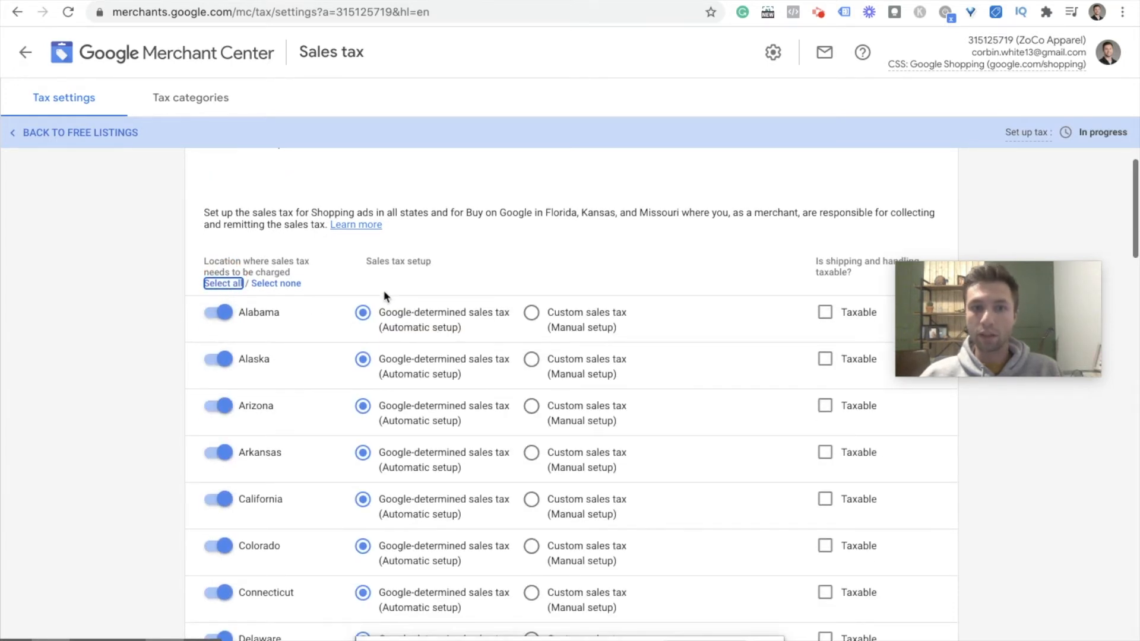
{"action": "scroll", "coordinate": [414, 342], "scroll_direction": "down", "scroll_amount": 20}
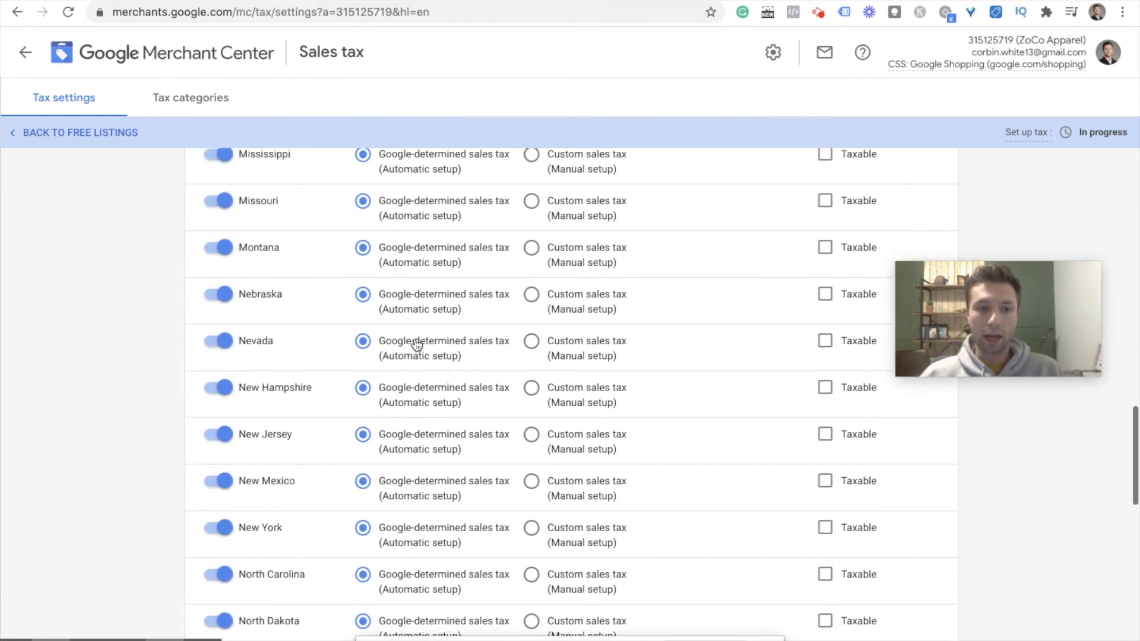
{"action": "left_click_drag", "start_coordinate": [186, 547], "coordinate": [499, 552]}
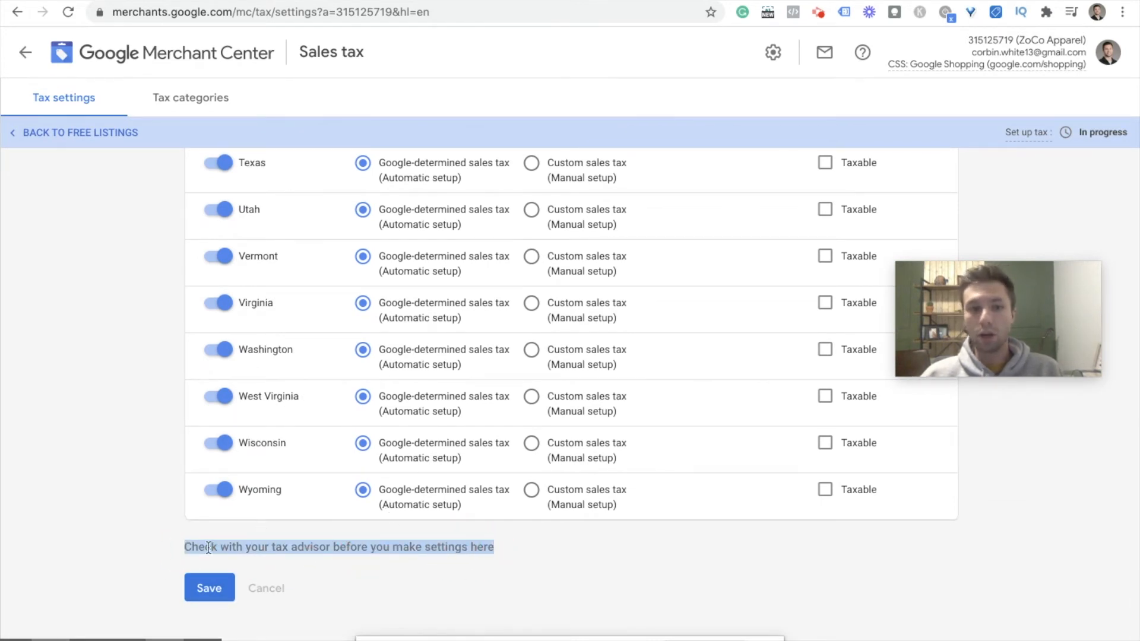
{"action": "left_click", "coordinate": [203, 588]}
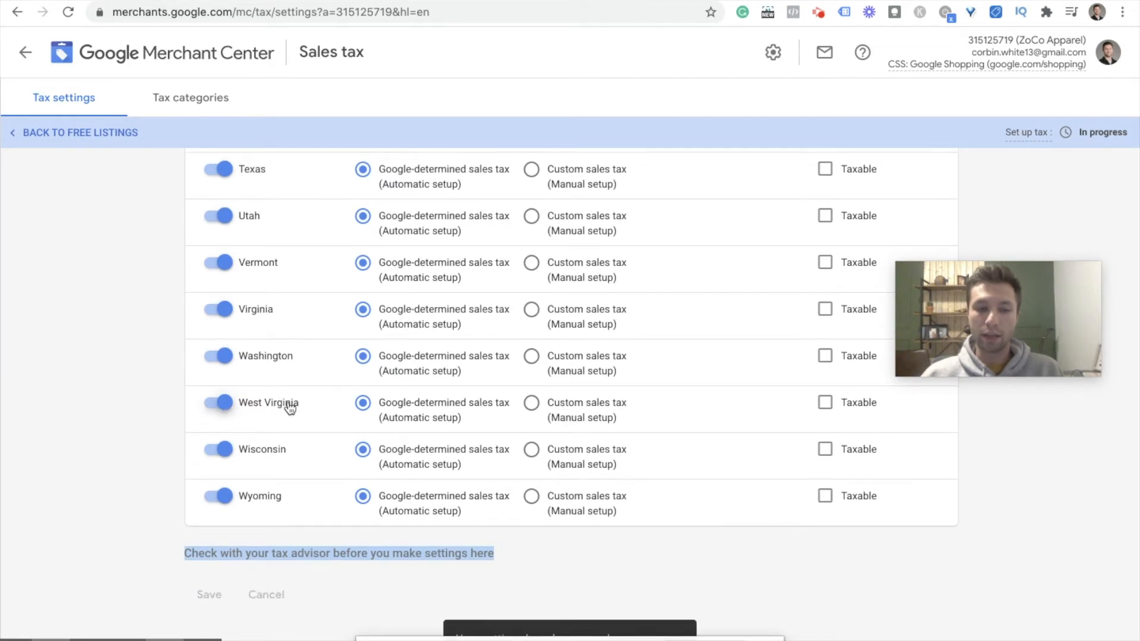
{"action": "scroll", "coordinate": [498, 475], "scroll_direction": "down", "scroll_amount": 1}
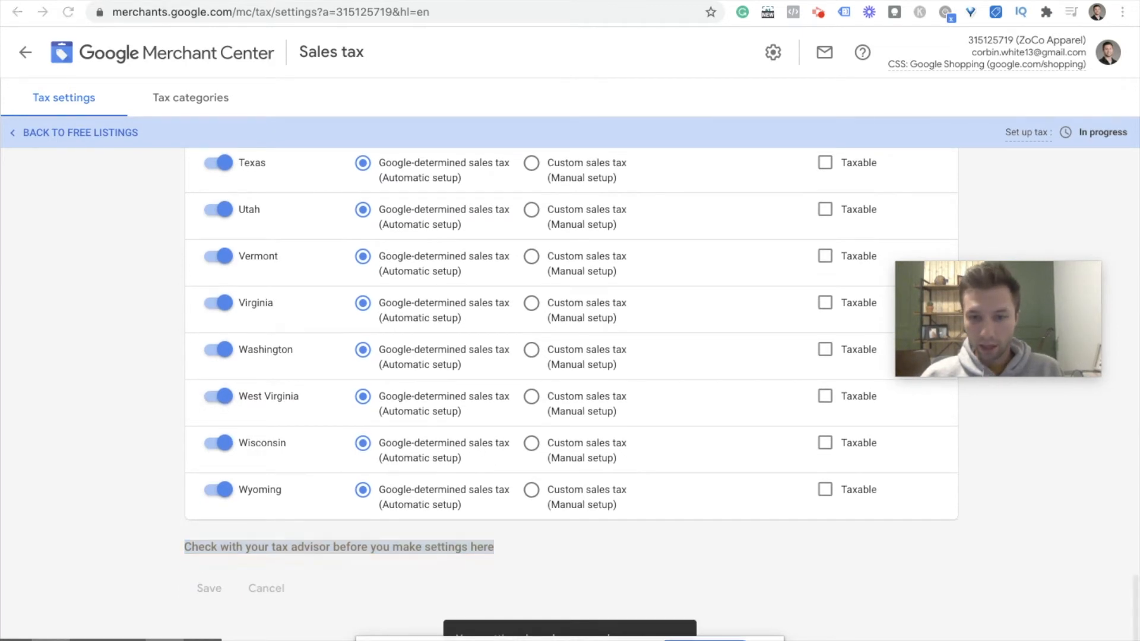
{"action": "scroll", "coordinate": [407, 470], "scroll_direction": "up", "scroll_amount": 11}
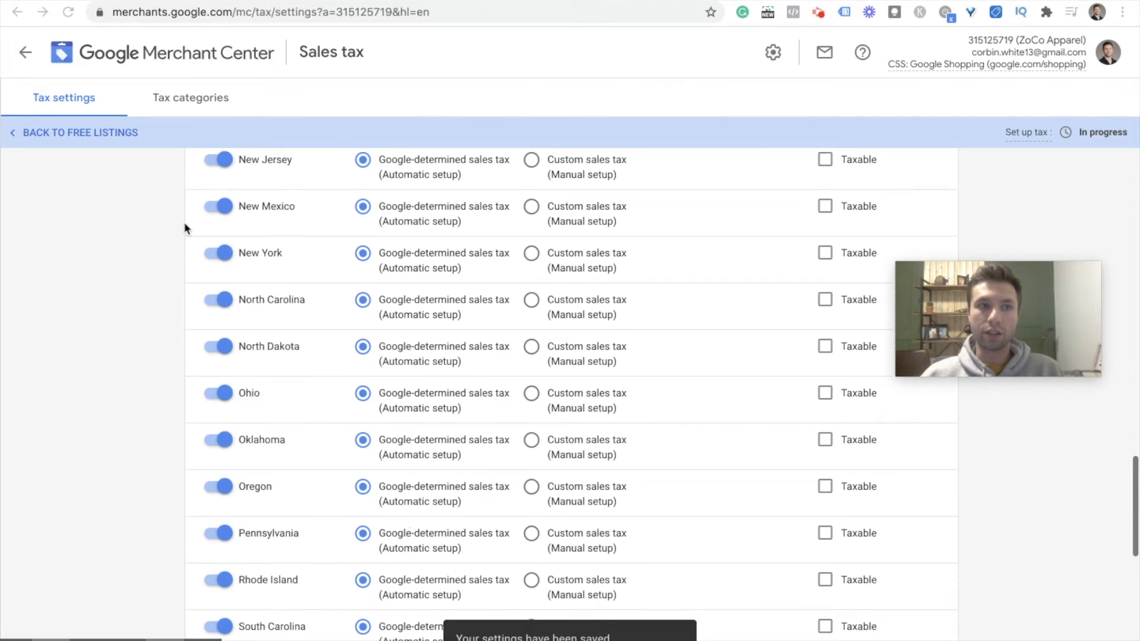
Return to the free listings setup and start creating a new shipping service from its shipping task.
{"action": "left_click", "coordinate": [52, 133]}
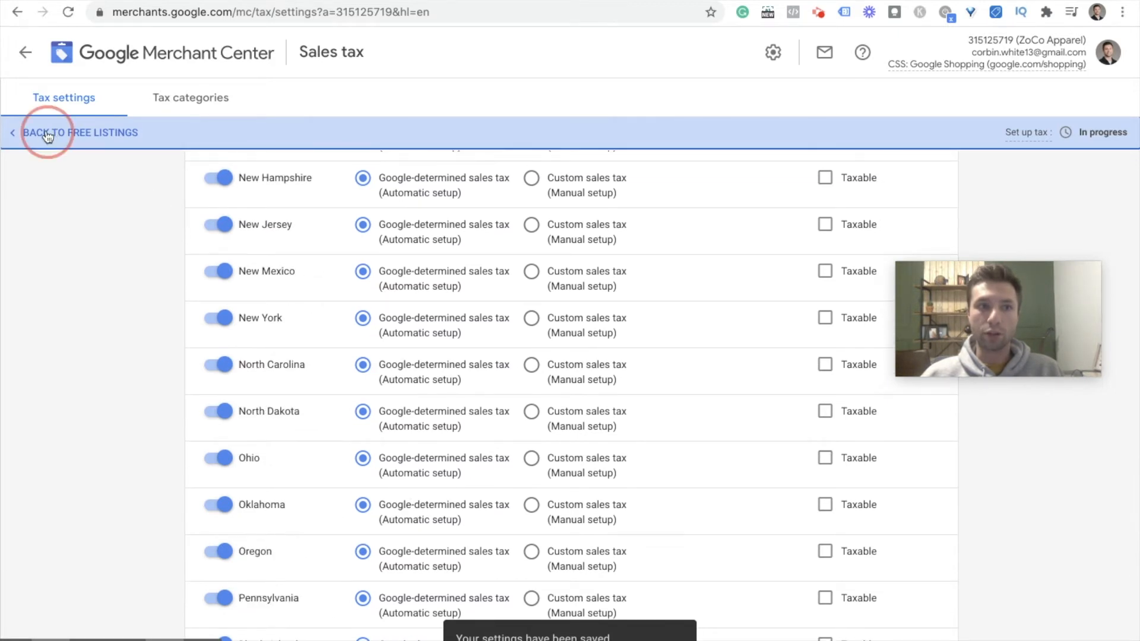
{"action": "scroll", "coordinate": [388, 341], "scroll_direction": "down", "scroll_amount": 1}
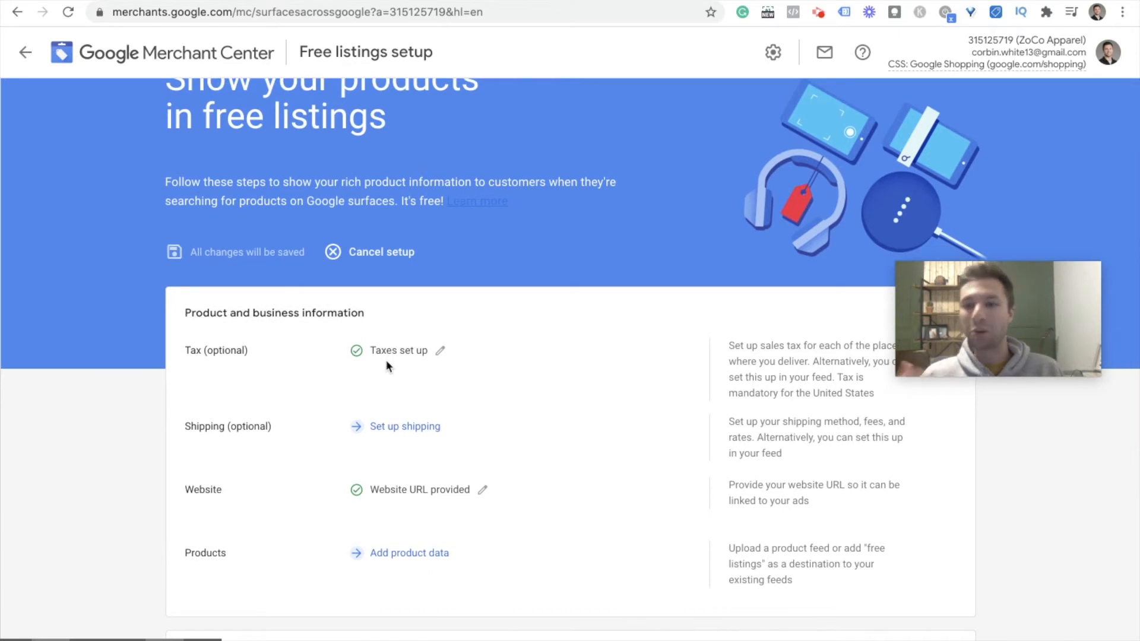
{"action": "scroll", "coordinate": [366, 456], "scroll_direction": "down", "scroll_amount": 1}
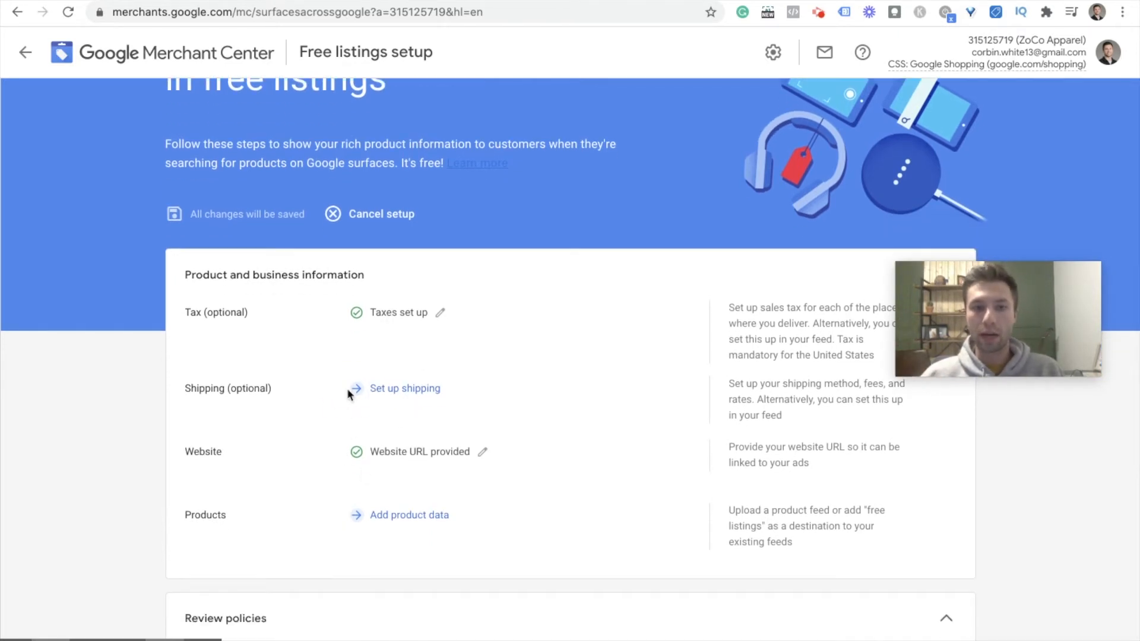
{"action": "left_click", "coordinate": [378, 389]}
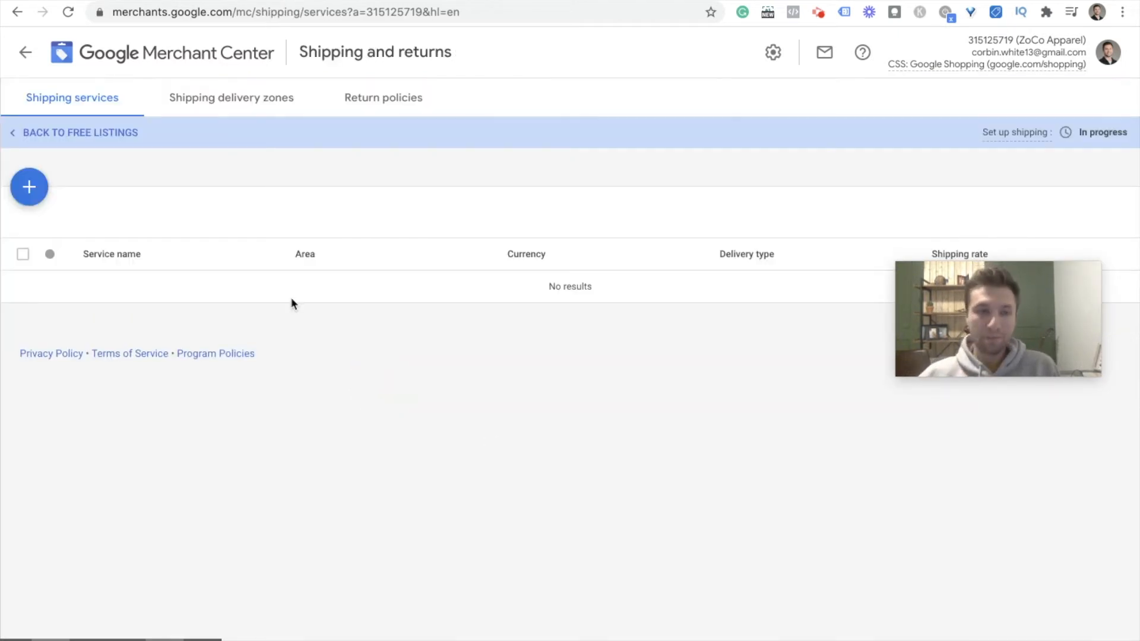
{"action": "left_click", "coordinate": [29, 187]}
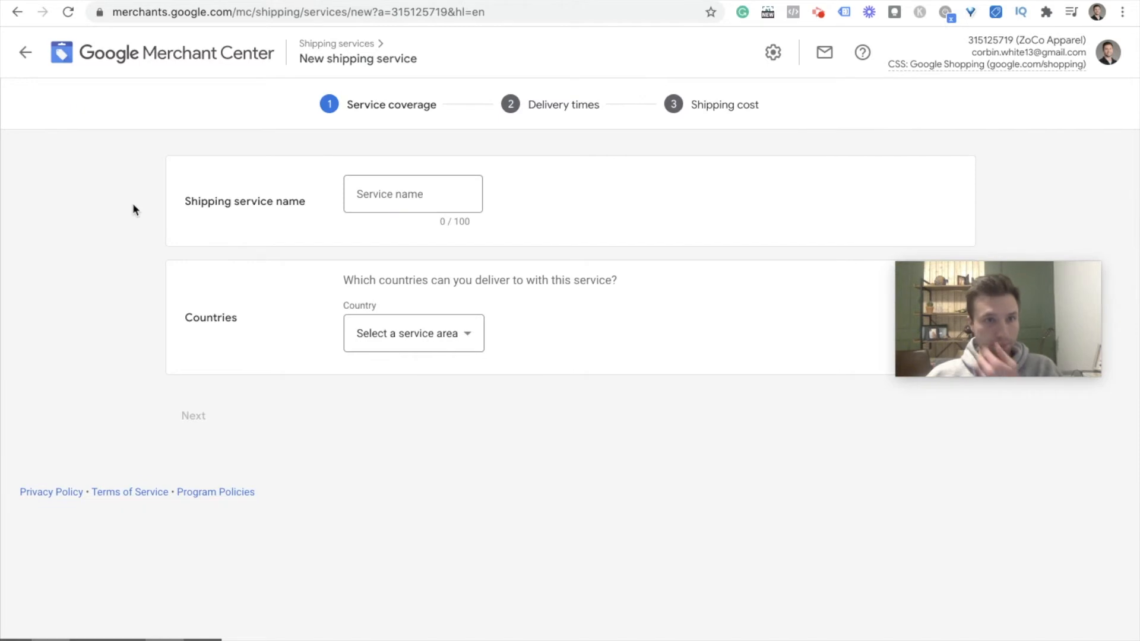
Name the shipping service "Shipping Free", set its delivery country to United States and continue to the delivery times.
{"action": "left_click", "coordinate": [415, 195]}
{"action": "type", "text": "Sh"}
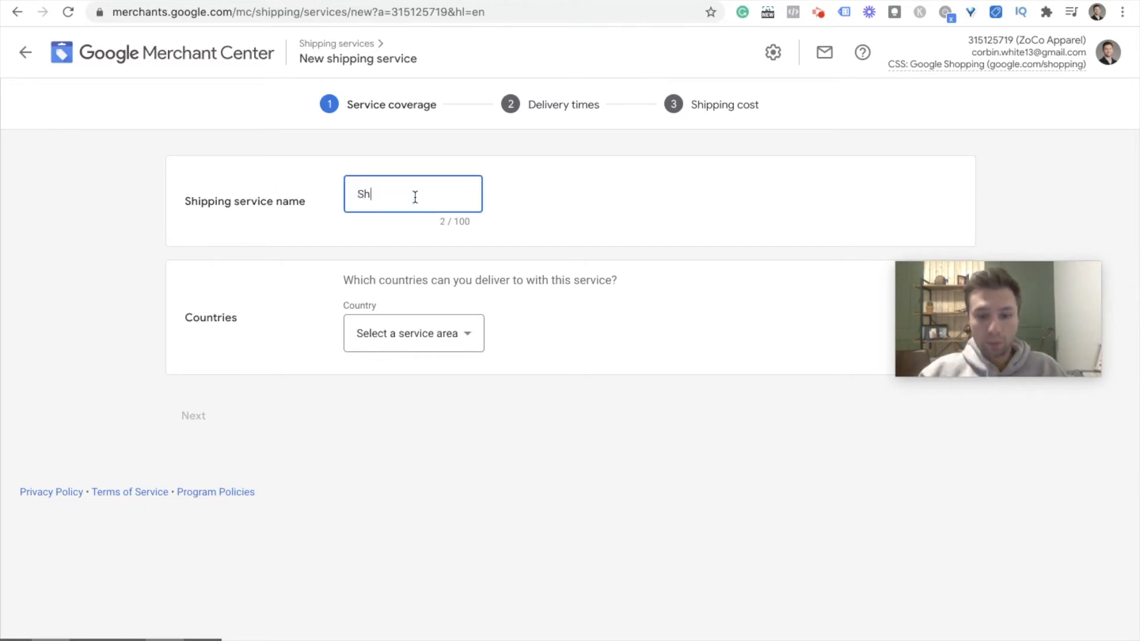
{"action": "type", "text": "ipping 1"}
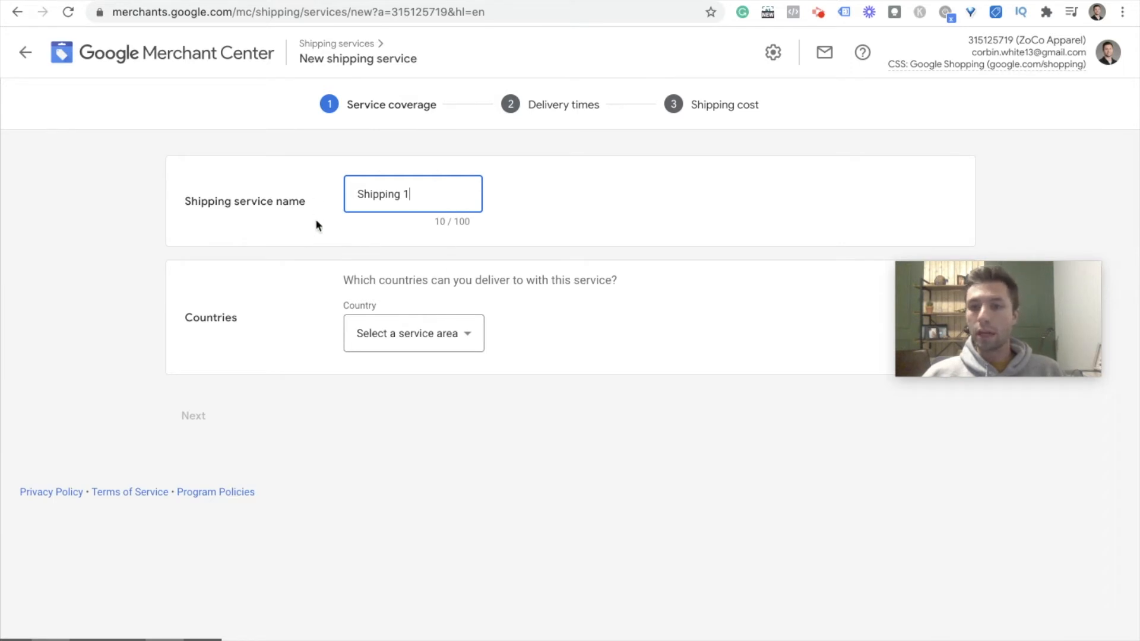
{"action": "key", "text": "BackSpace"}
{"action": "type", "text": "Free"}
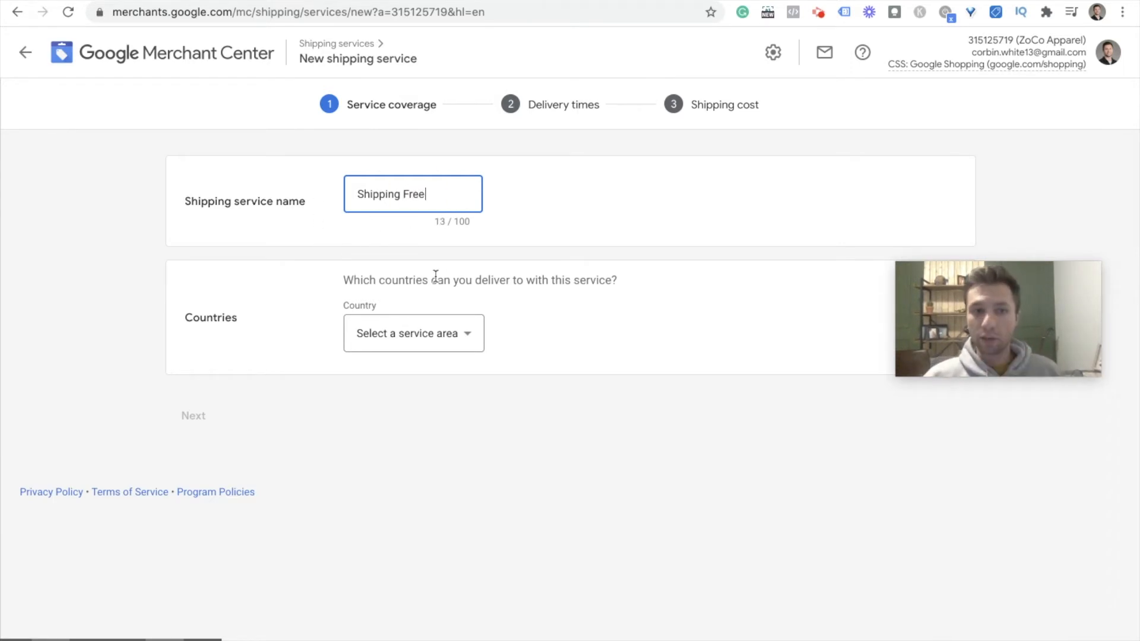
{"action": "left_click", "coordinate": [453, 336]}
{"action": "left_click", "coordinate": [382, 383]}
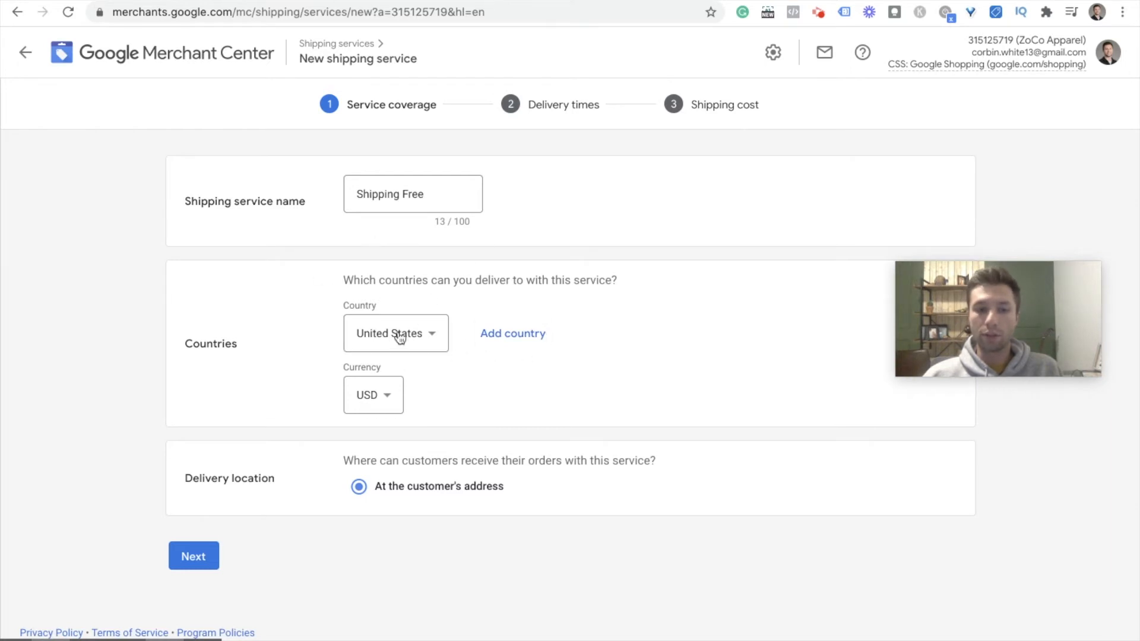
{"action": "left_click", "coordinate": [200, 561]}
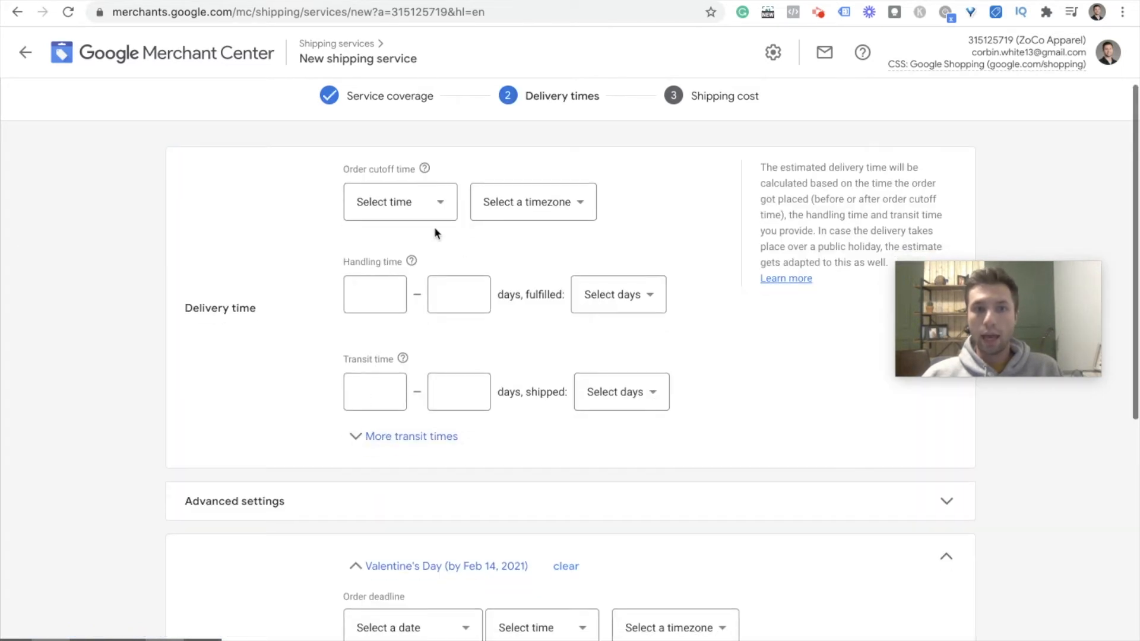
Set the order cutoff time to 3:00 PM in the Mountain Standard Time (Denver) timezone.
{"action": "left_click", "coordinate": [437, 204]}
{"action": "scroll", "coordinate": [407, 285], "scroll_direction": "down", "scroll_amount": 8}
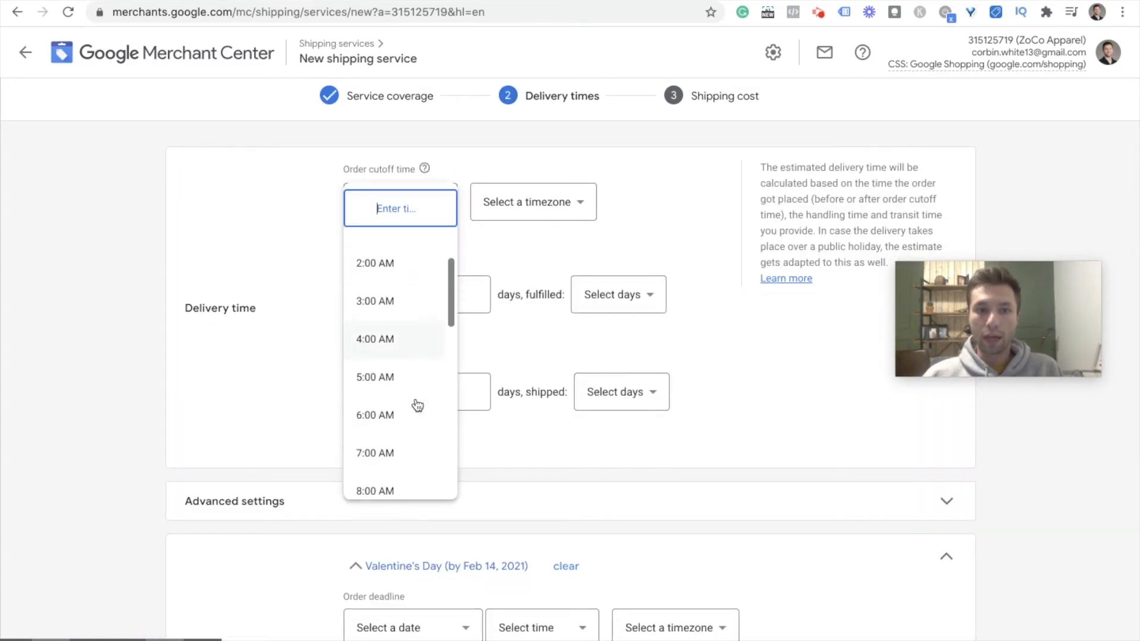
{"action": "left_click", "coordinate": [403, 330]}
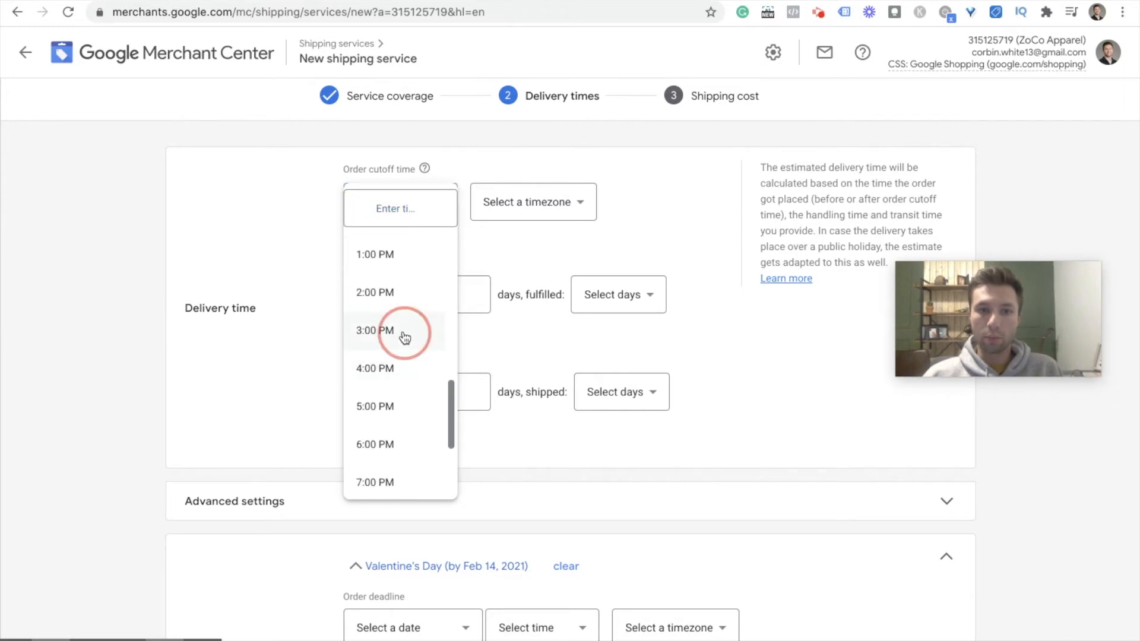
{"action": "left_click", "coordinate": [561, 202]}
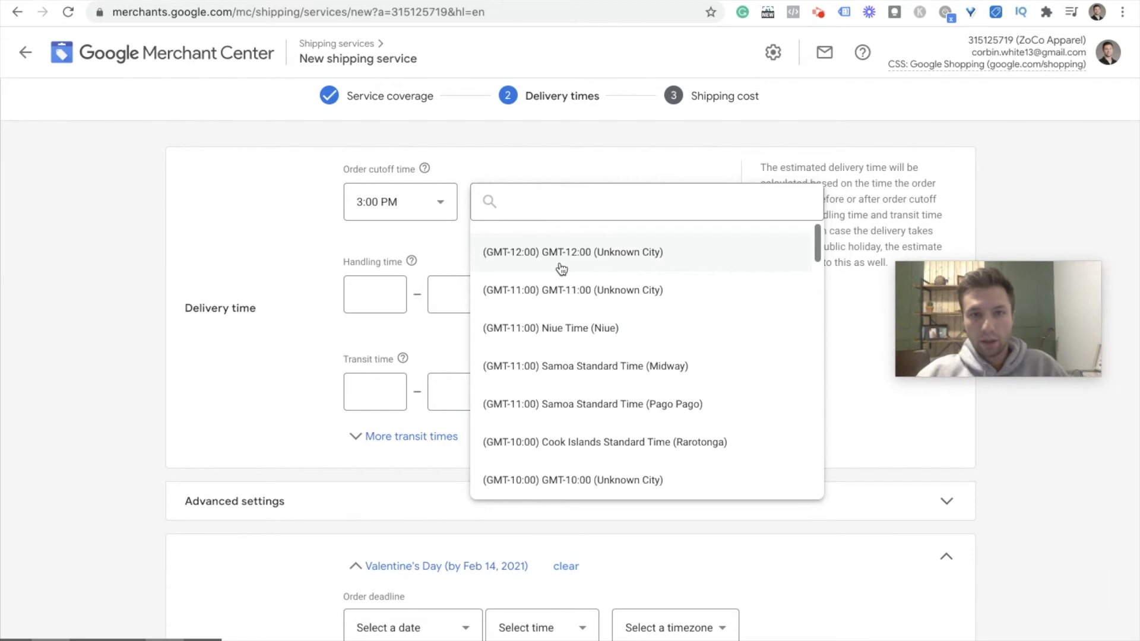
{"action": "left_click", "coordinate": [534, 202]}
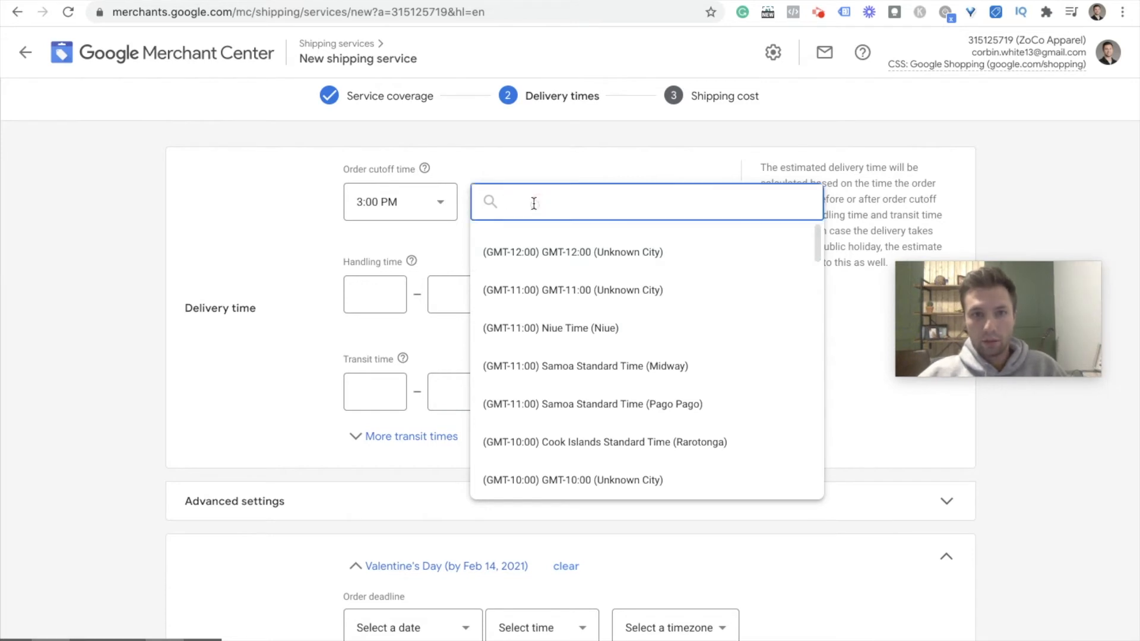
{"action": "type", "text": "denv"}
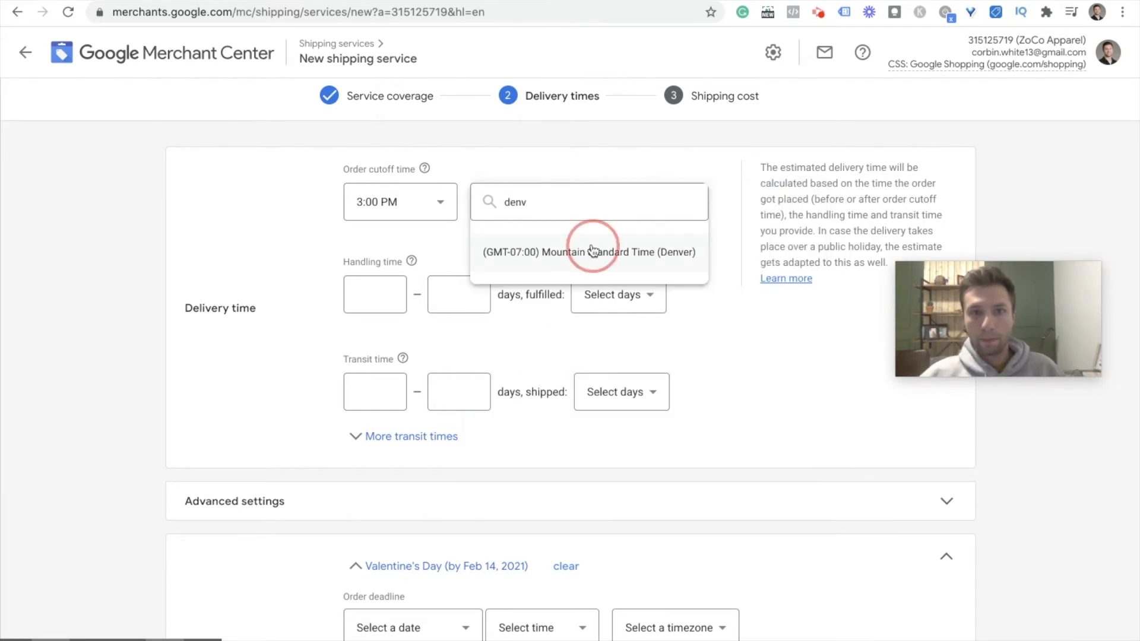
{"action": "left_click", "coordinate": [592, 250]}
Set the handling time to 1–3 days, with orders fulfilled Mon – Fri.
{"action": "left_click", "coordinate": [369, 294]}
{"action": "type", "text": "1"}
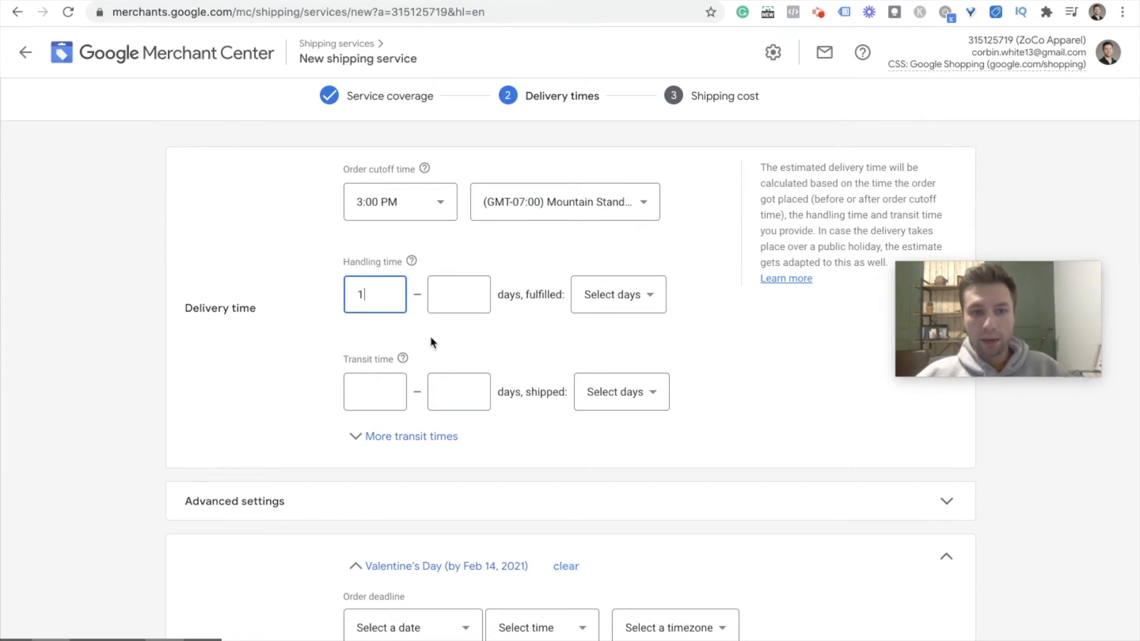
{"action": "key", "text": "Tab"}
{"action": "type", "text": "3"}
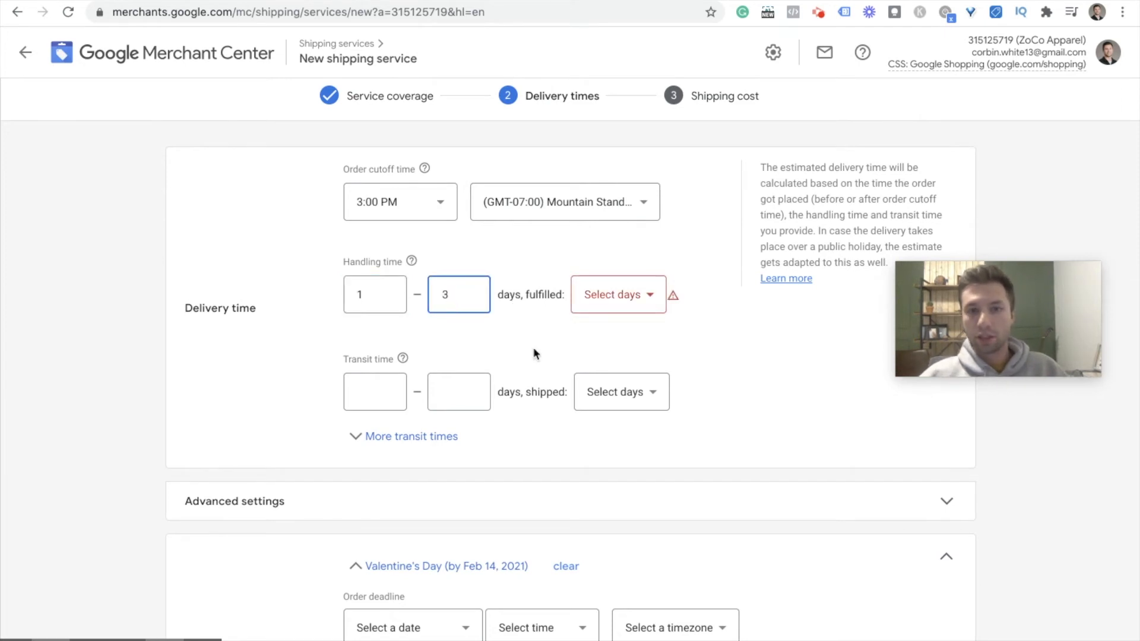
{"action": "left_click", "coordinate": [623, 296]}
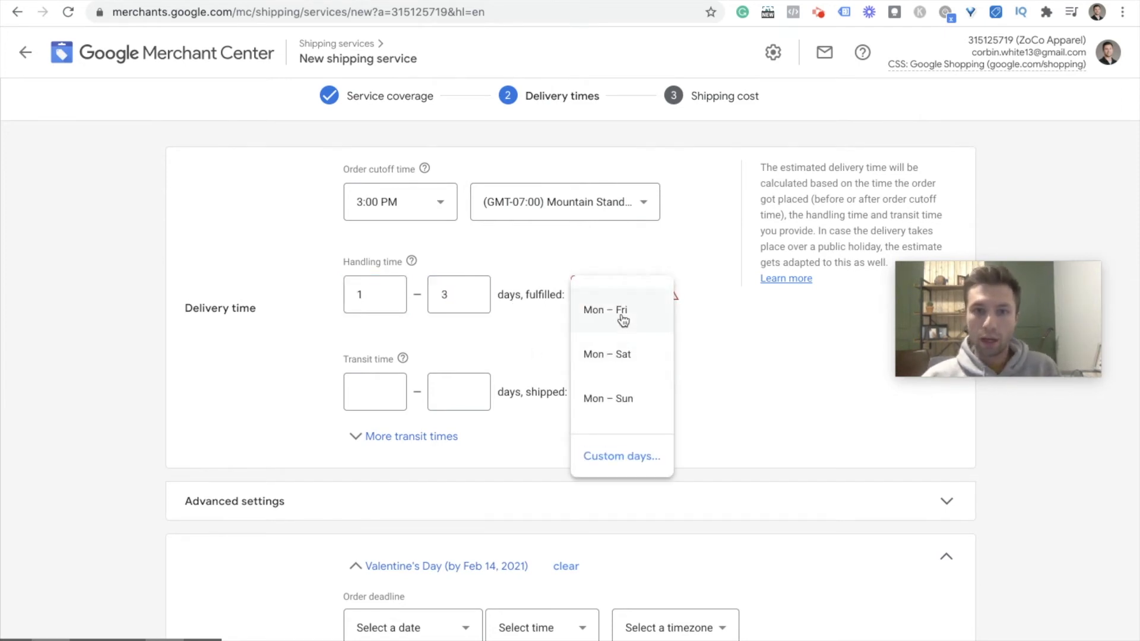
{"action": "left_click", "coordinate": [621, 314]}
Set the transit time to 1–15 days, with orders shipped Mon – Fri.
{"action": "left_click", "coordinate": [374, 390]}
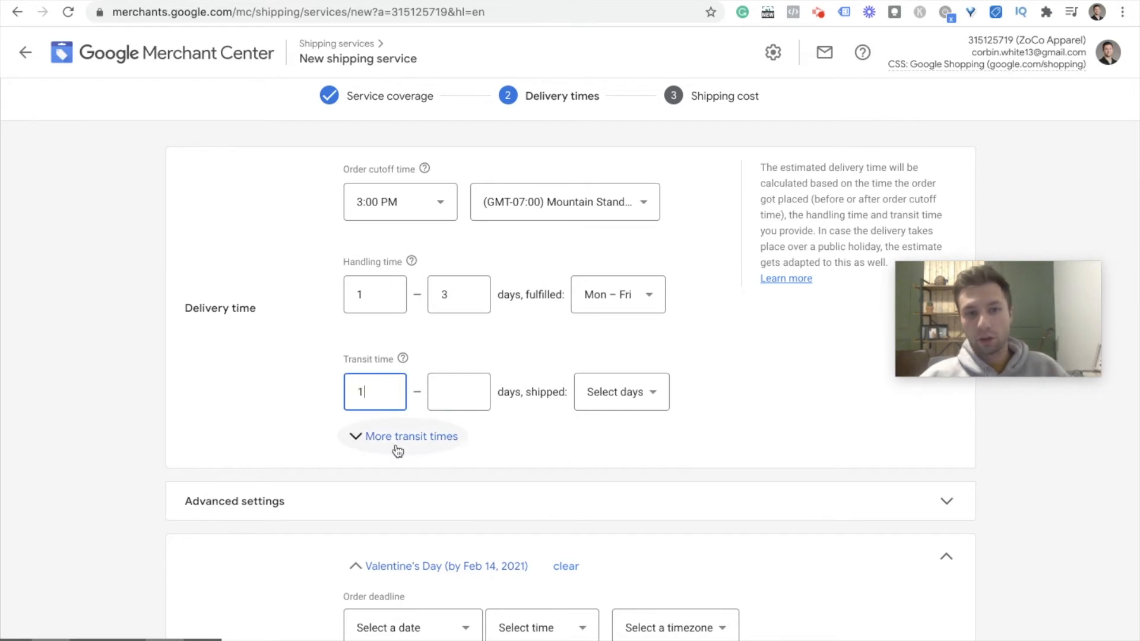
{"action": "type", "text": "1"}
{"action": "left_click", "coordinate": [458, 392]}
{"action": "type", "text": "15"}
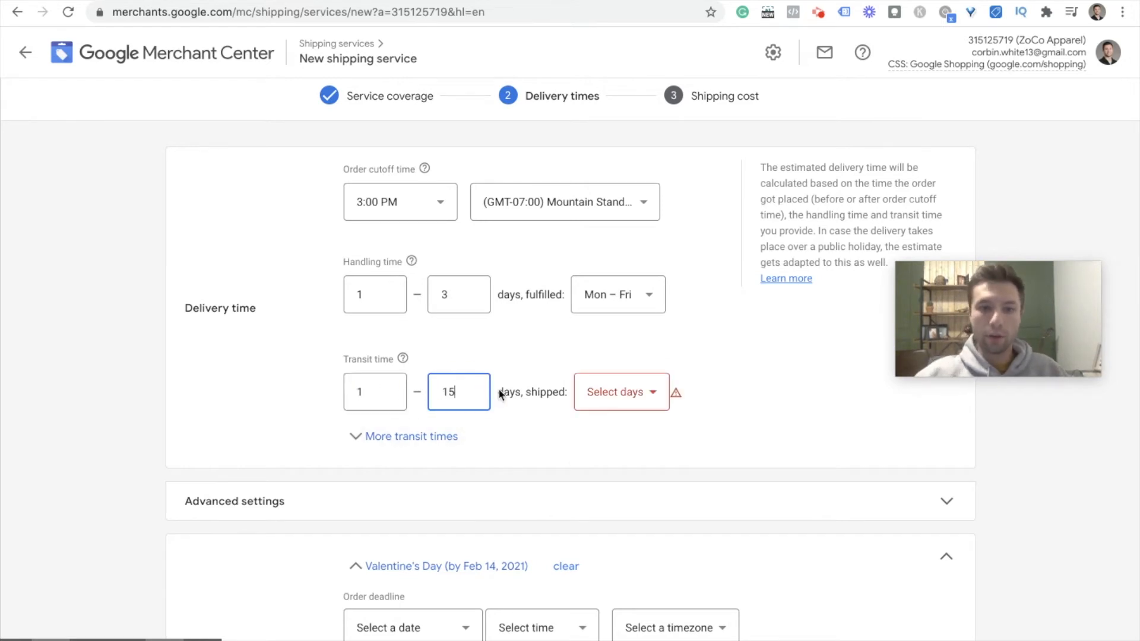
{"action": "left_click", "coordinate": [642, 399]}
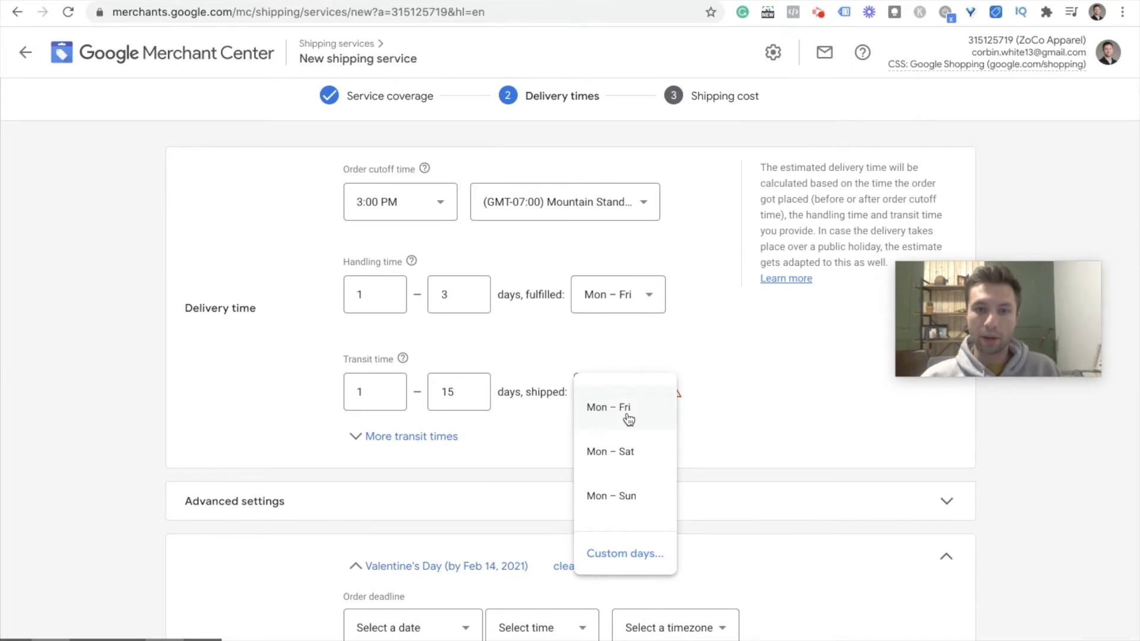
{"action": "left_click", "coordinate": [624, 408]}
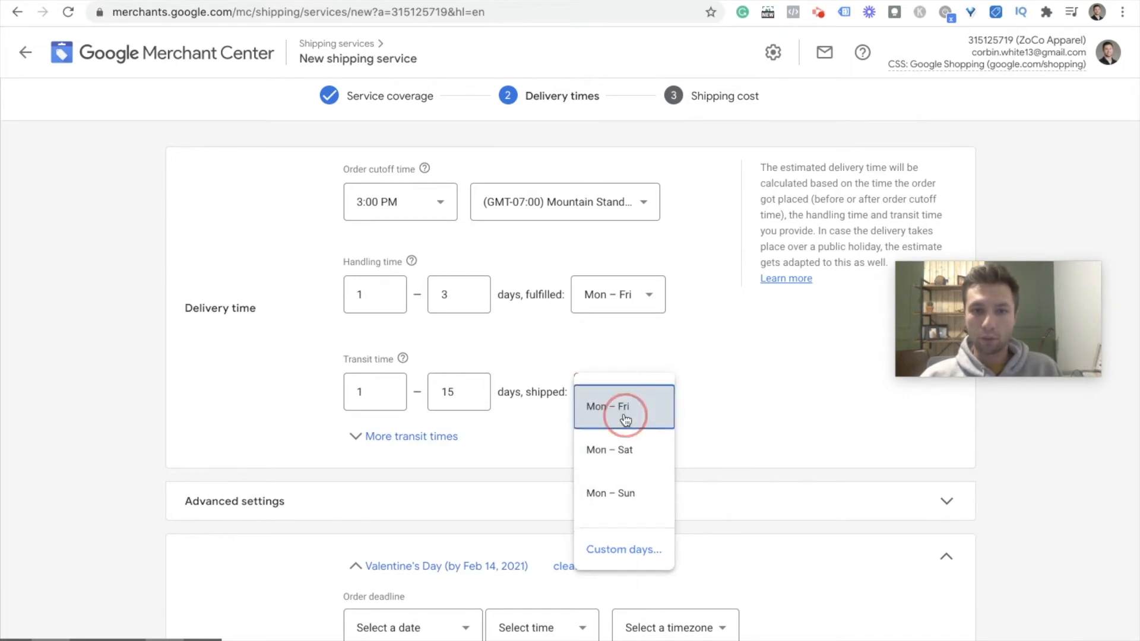
Accept the delivery times without any holiday shipping cutoff and save the service with free shipping for all items.
{"action": "scroll", "coordinate": [475, 451], "scroll_direction": "down", "scroll_amount": 2}
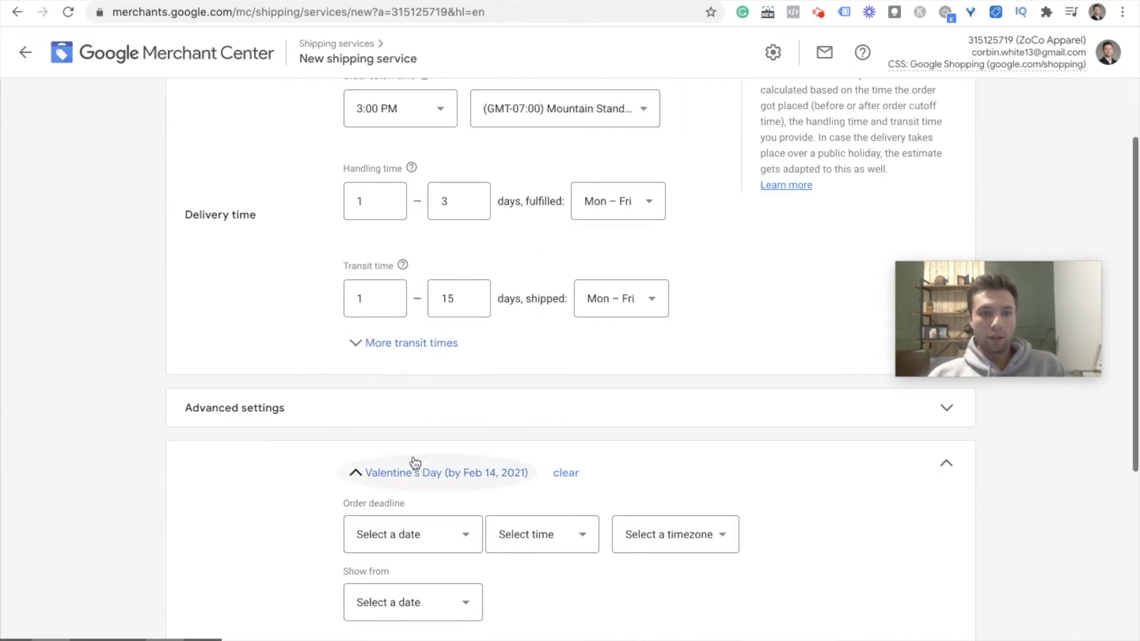
{"action": "scroll", "coordinate": [427, 416], "scroll_direction": "down", "scroll_amount": 2}
{"action": "scroll", "coordinate": [460, 338], "scroll_direction": "up", "scroll_amount": 4}
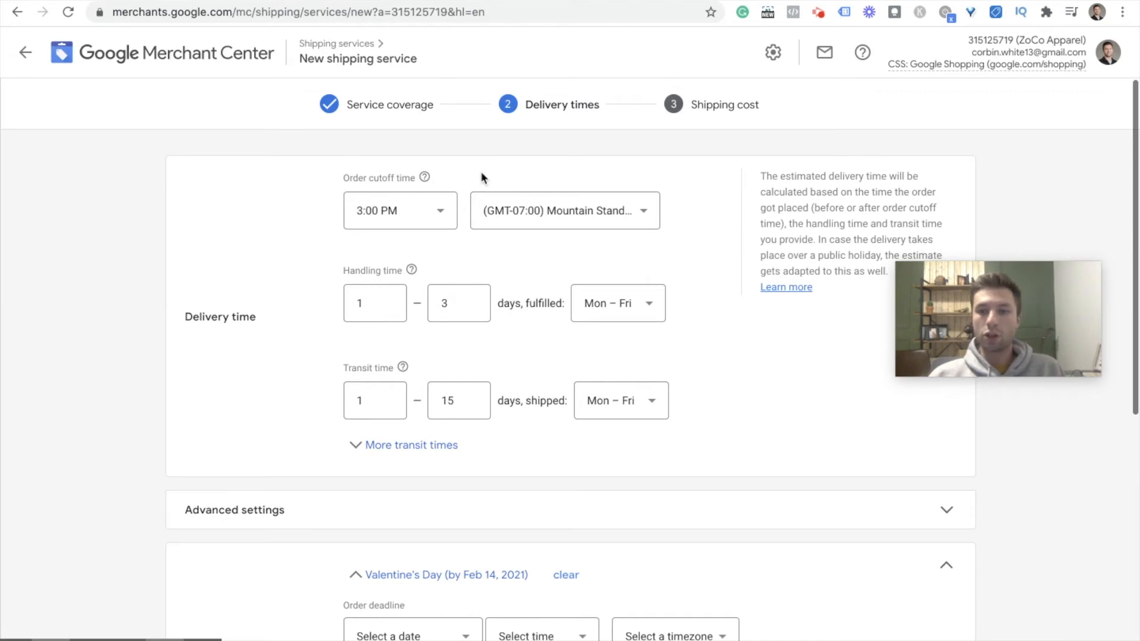
{"action": "scroll", "coordinate": [445, 440], "scroll_direction": "down", "scroll_amount": 4}
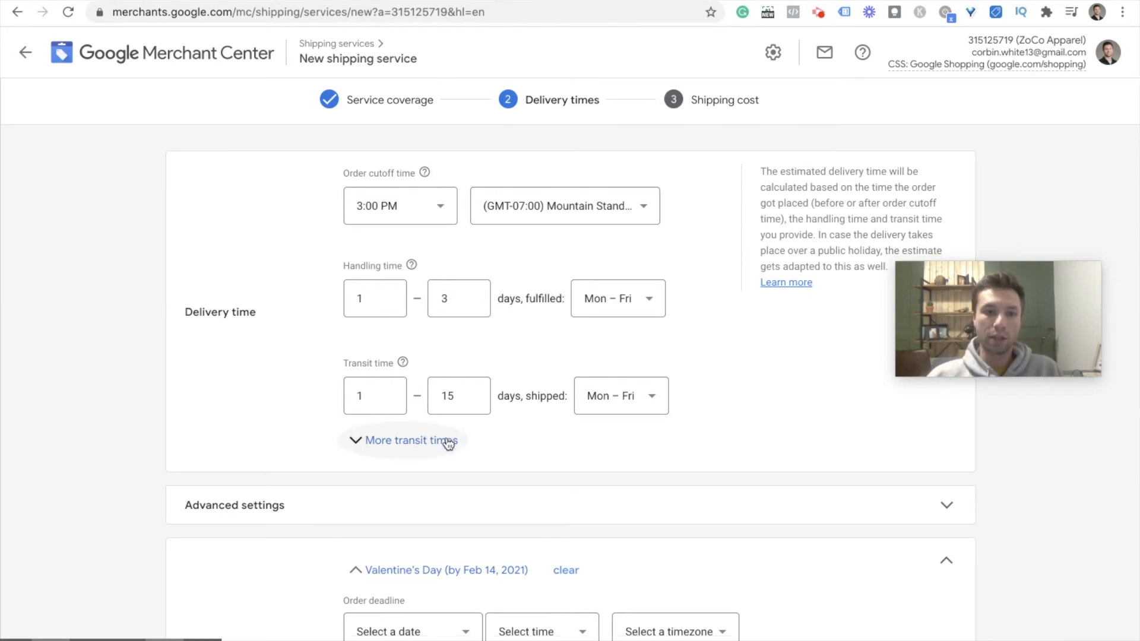
{"action": "scroll", "coordinate": [614, 323], "scroll_direction": "down", "scroll_amount": 3}
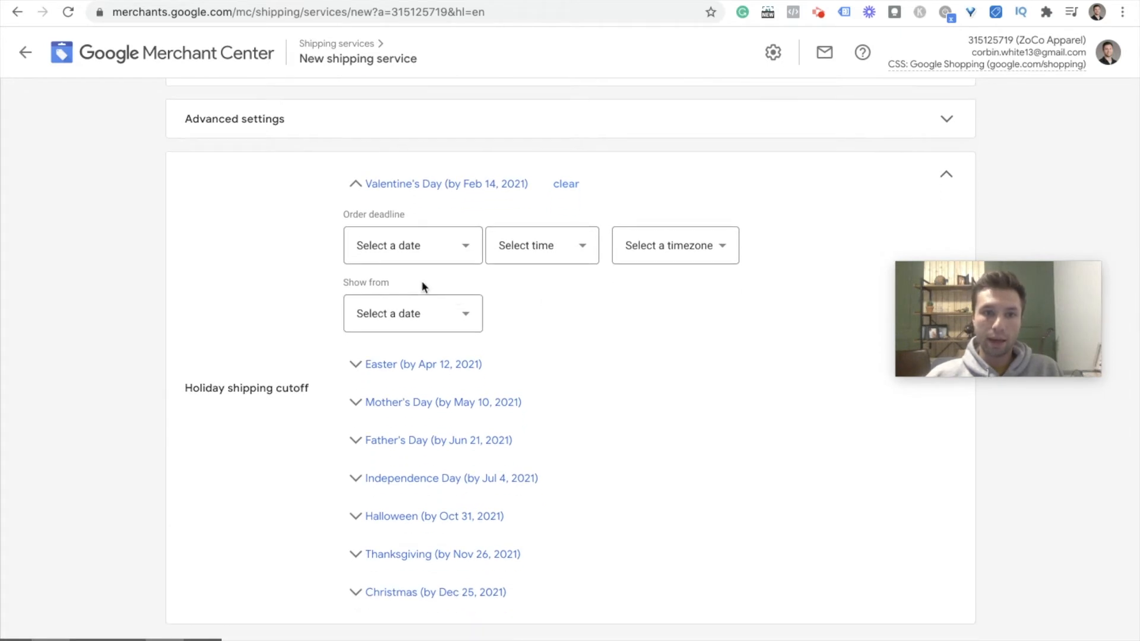
{"action": "scroll", "coordinate": [426, 323], "scroll_direction": "up", "scroll_amount": 1}
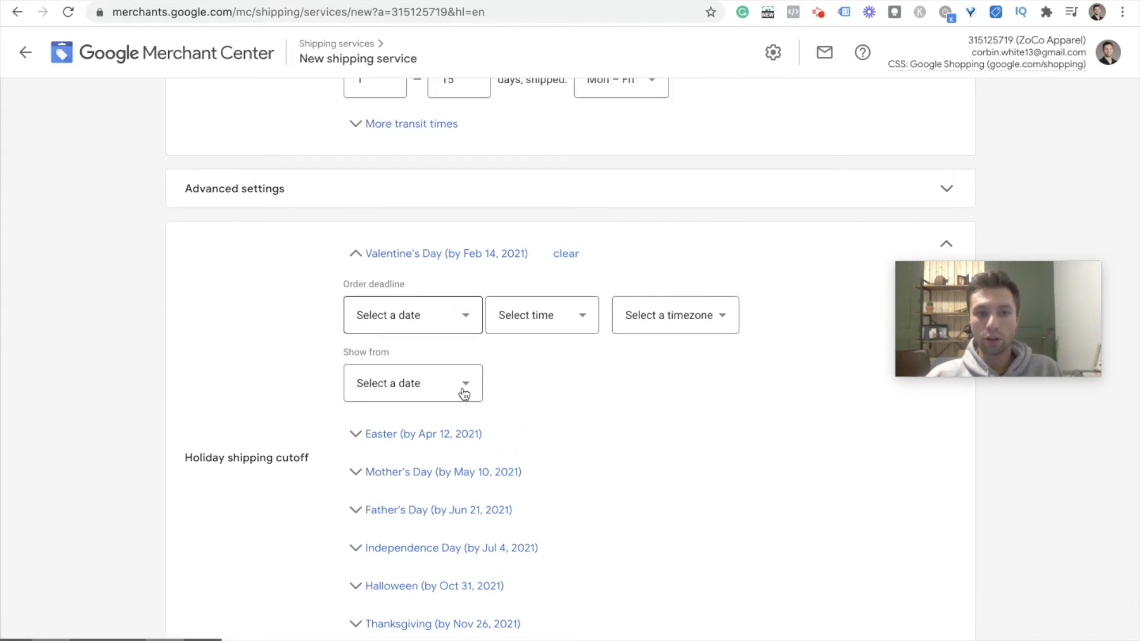
{"action": "scroll", "coordinate": [356, 477], "scroll_direction": "down", "scroll_amount": 3}
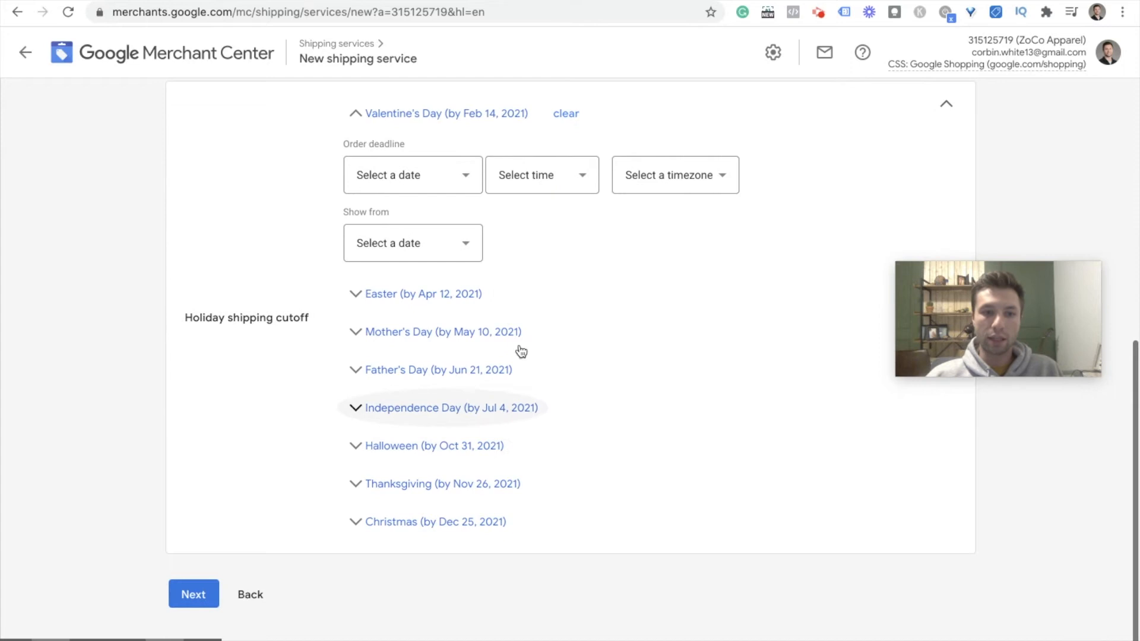
{"action": "left_click", "coordinate": [216, 601]}
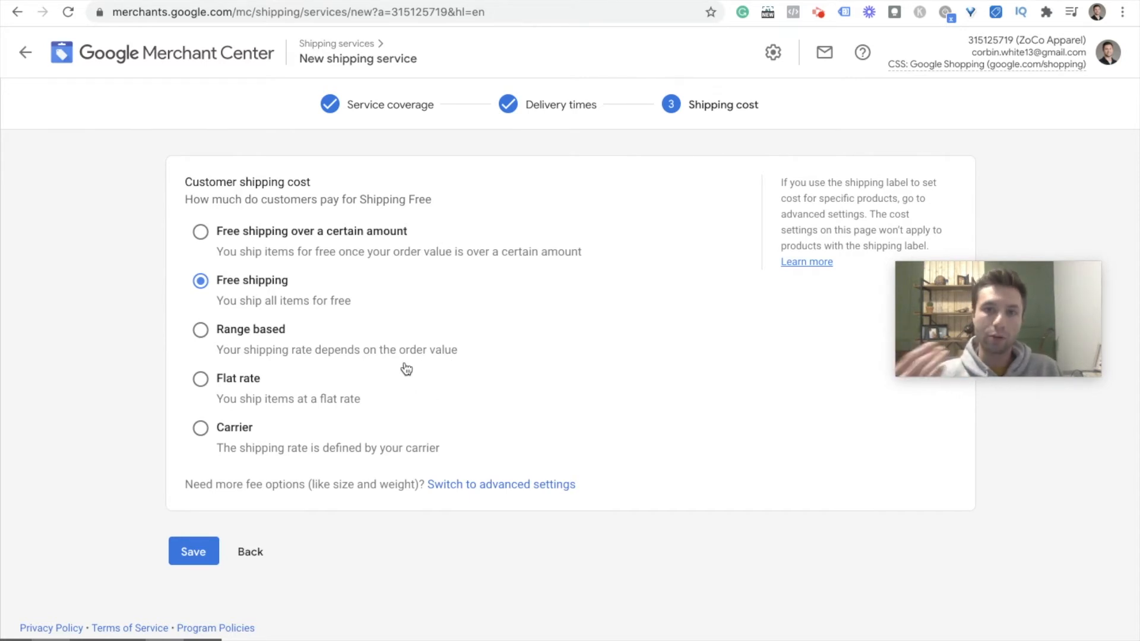
{"action": "left_click", "coordinate": [195, 544]}
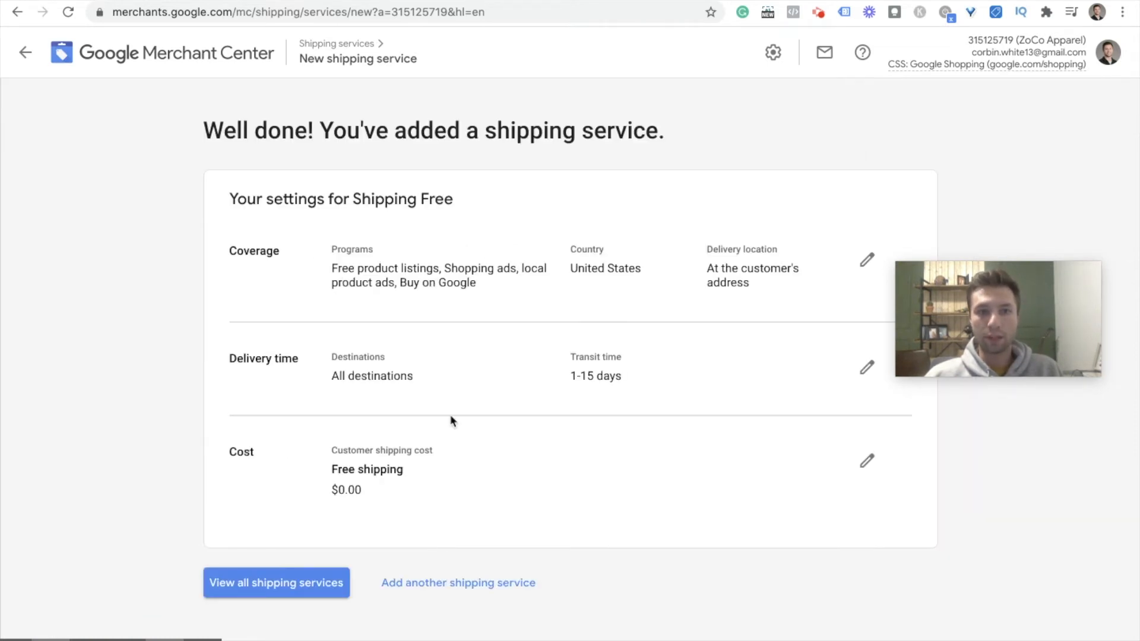
Return to the free listings setup by way of the shipping services list and start adding product data.
{"action": "scroll", "coordinate": [566, 323], "scroll_direction": "down", "scroll_amount": 1}
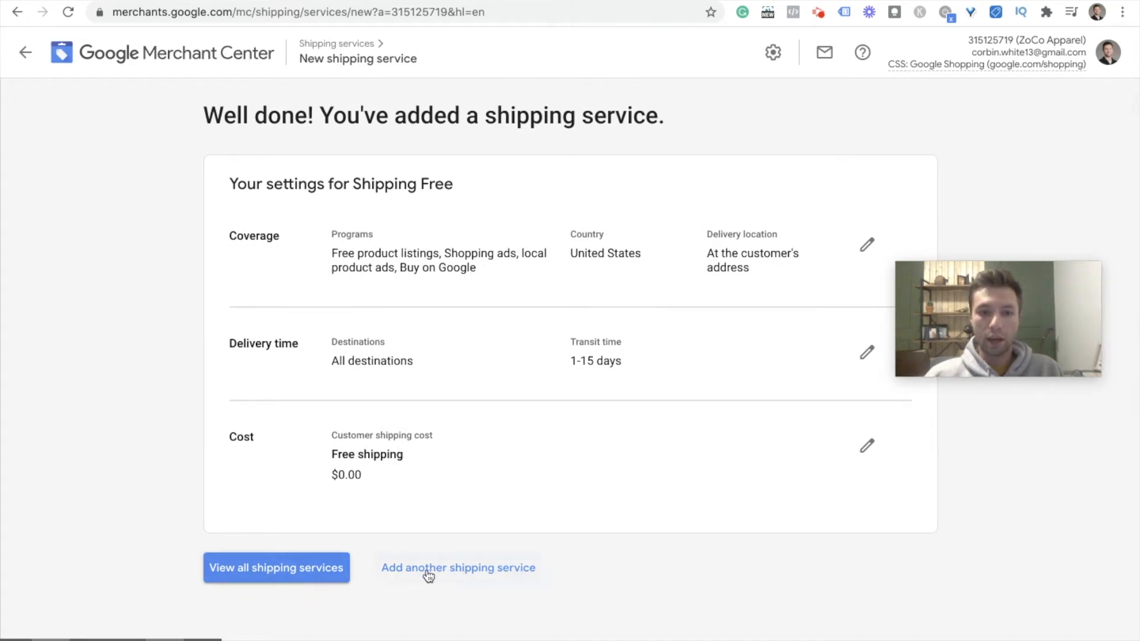
{"action": "left_click", "coordinate": [306, 575]}
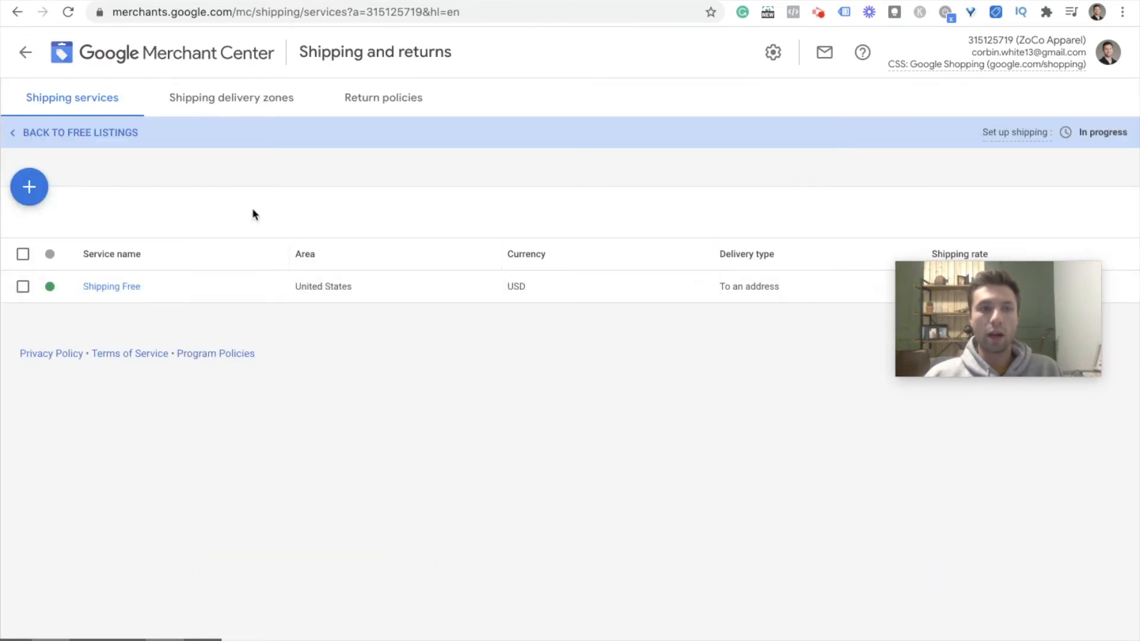
{"action": "left_click", "coordinate": [92, 136]}
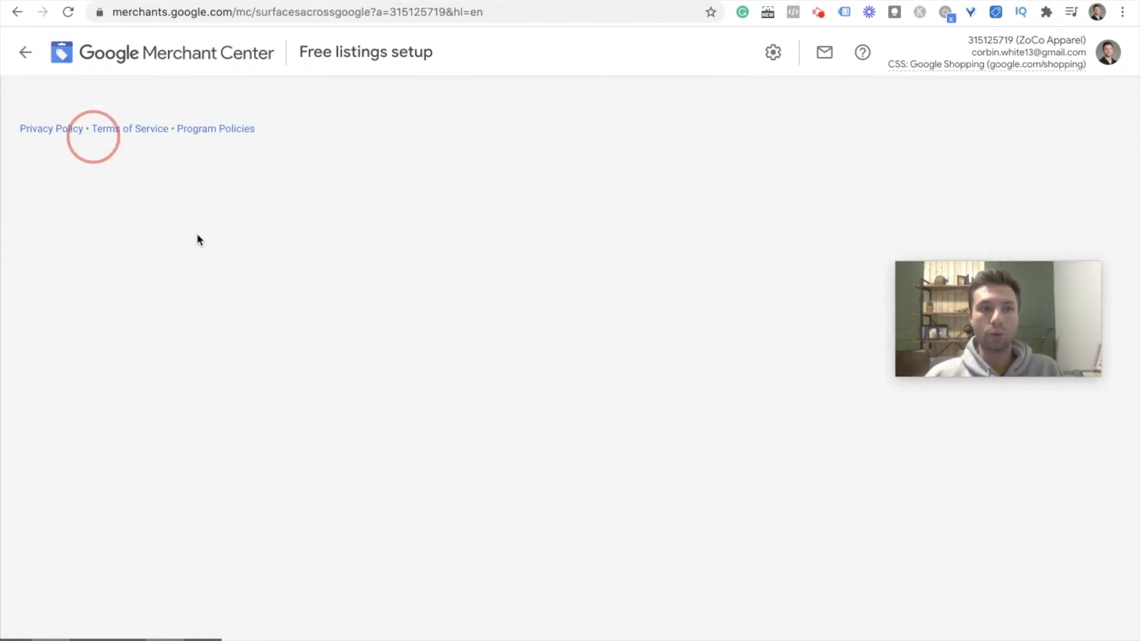
{"action": "scroll", "coordinate": [397, 397], "scroll_direction": "down", "scroll_amount": 2}
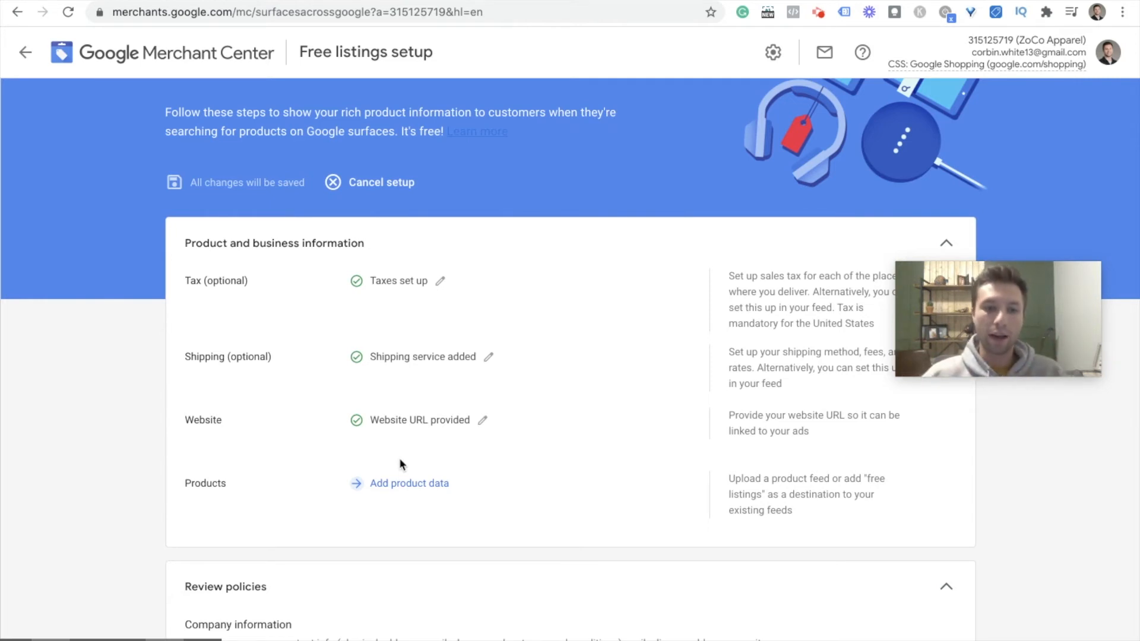
{"action": "scroll", "coordinate": [410, 490], "scroll_direction": "down", "scroll_amount": 2}
{"action": "left_click", "coordinate": [406, 411]}
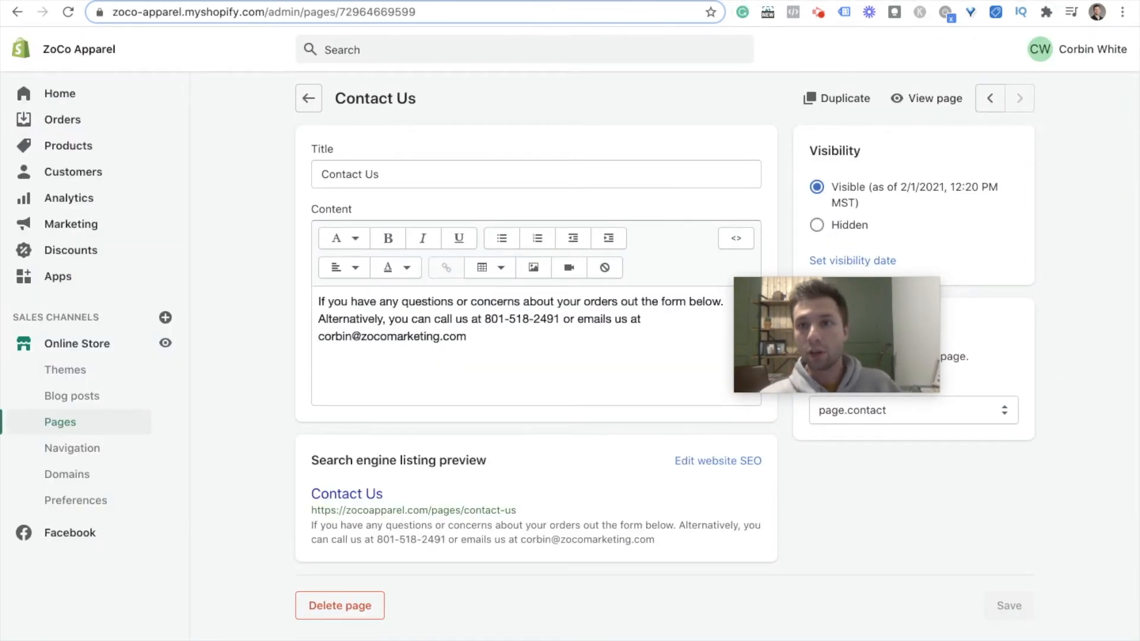
Open zocoapparel.com in a new tab and examine the storefront down to the bottom of the page.
{"action": "key", "text": "ctrl+t"}
{"action": "type", "text": "zo"}
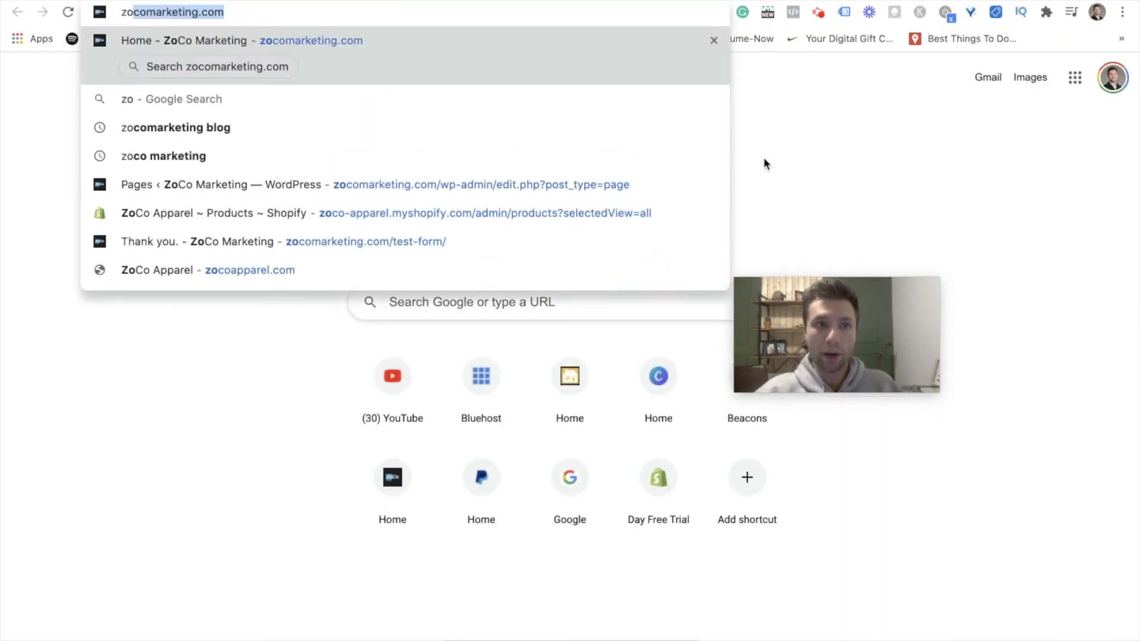
{"action": "type", "text": "coa"}
{"action": "key", "text": "Return"}
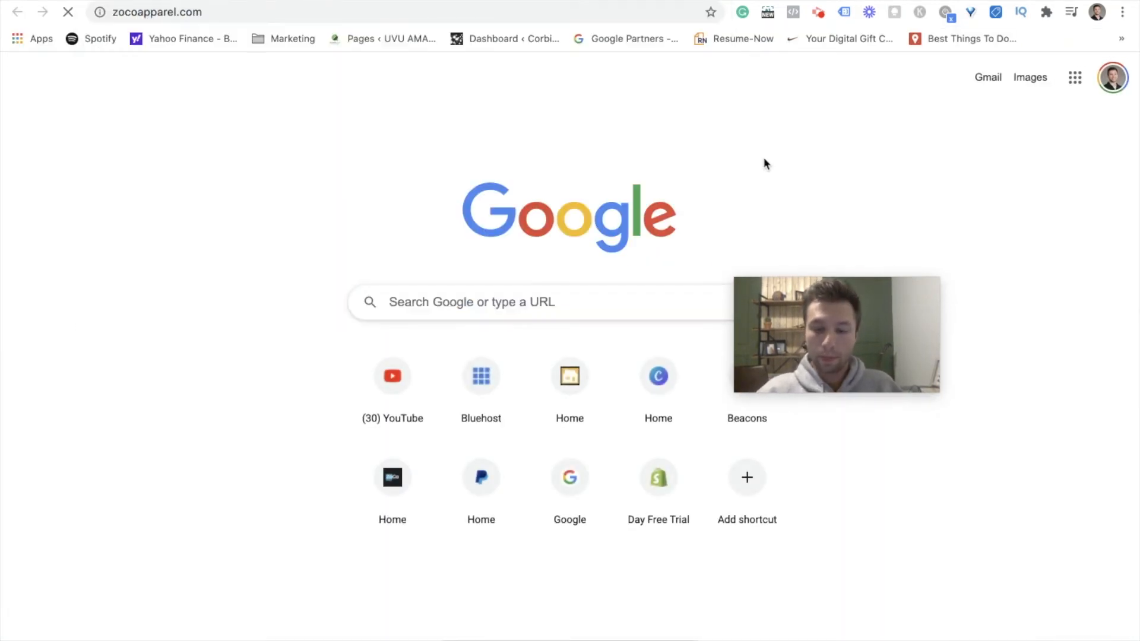
{"action": "scroll", "coordinate": [386, 299], "scroll_direction": "down", "scroll_amount": 15}
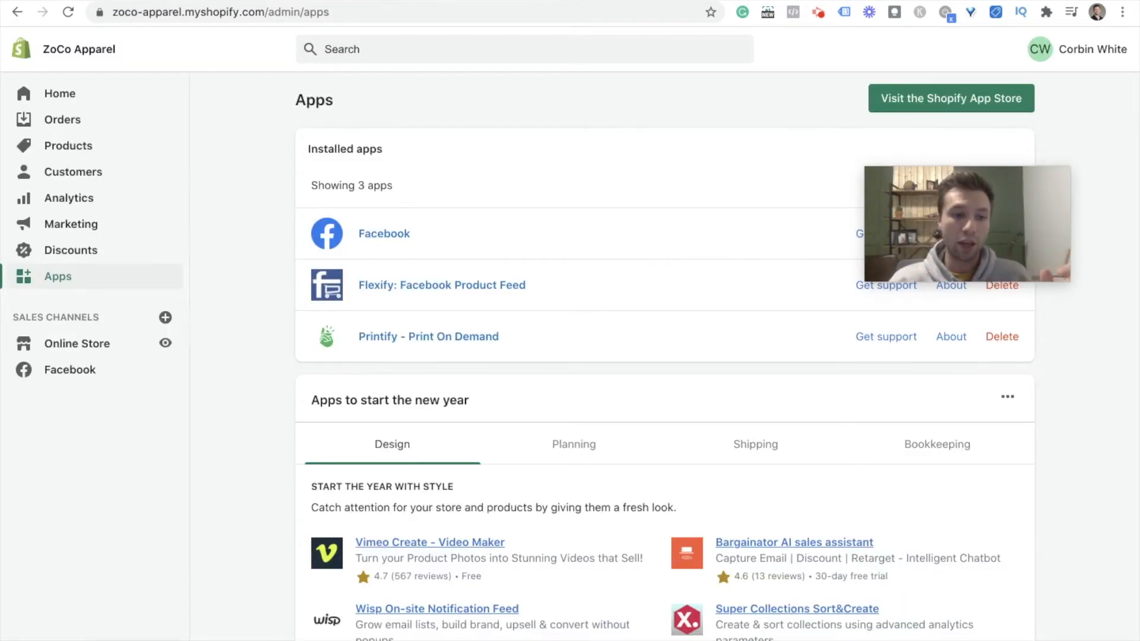
Open the store's legal settings and review the refund policy, including its return, damages, exceptions, exchanges and refunds sections.
{"action": "left_click", "coordinate": [35, 634]}
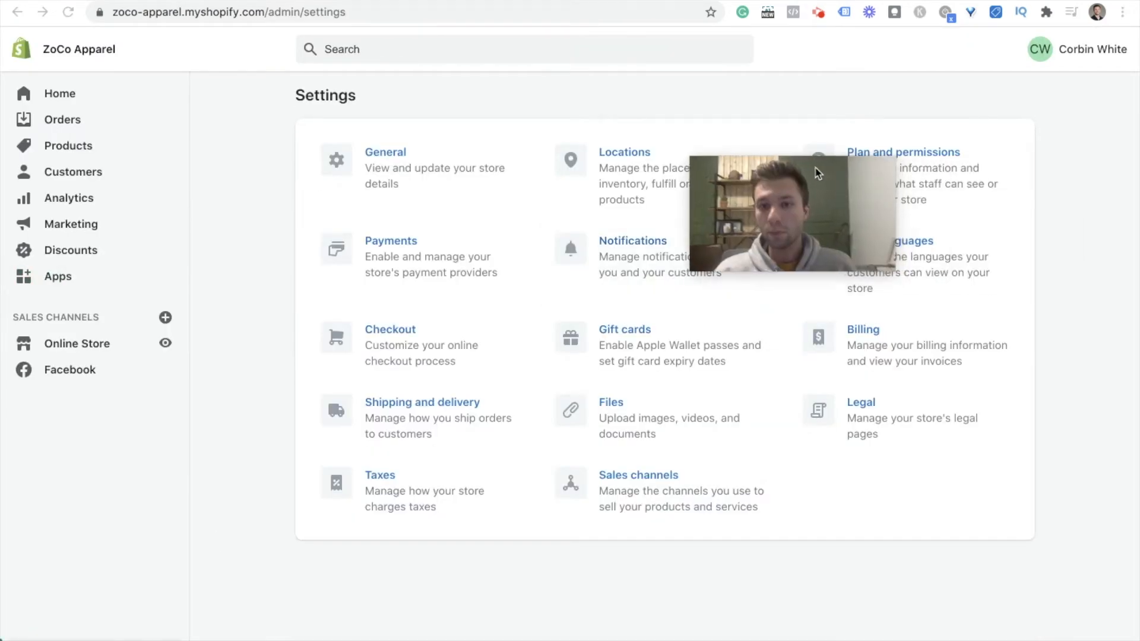
{"action": "left_click", "coordinate": [861, 404]}
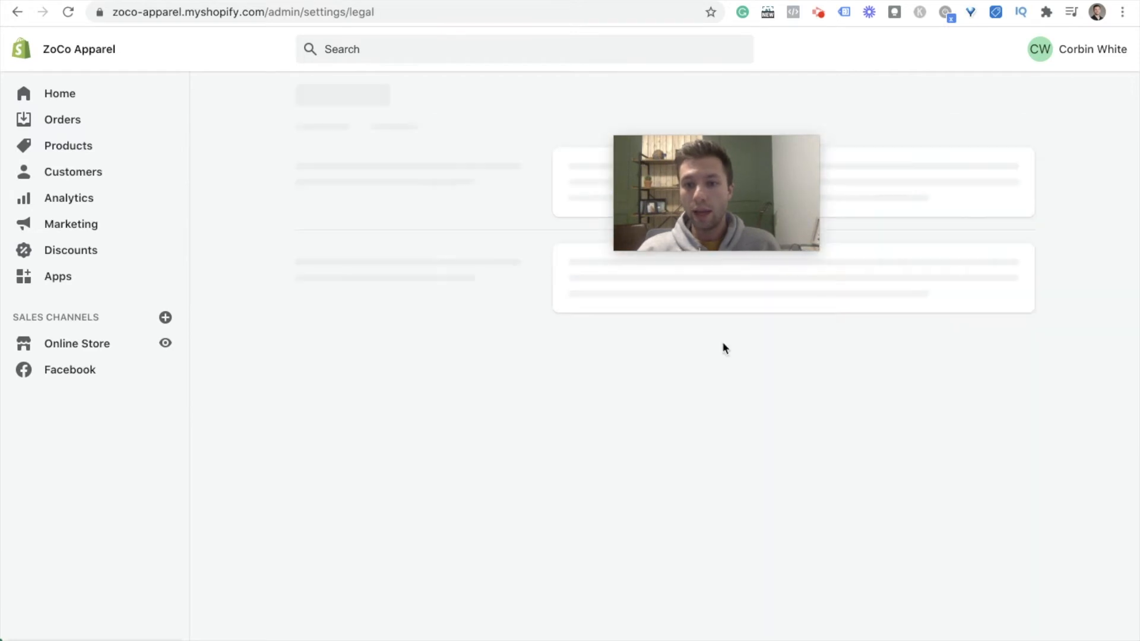
{"action": "left_click_drag", "start_coordinate": [715, 180], "coordinate": [384, 150]}
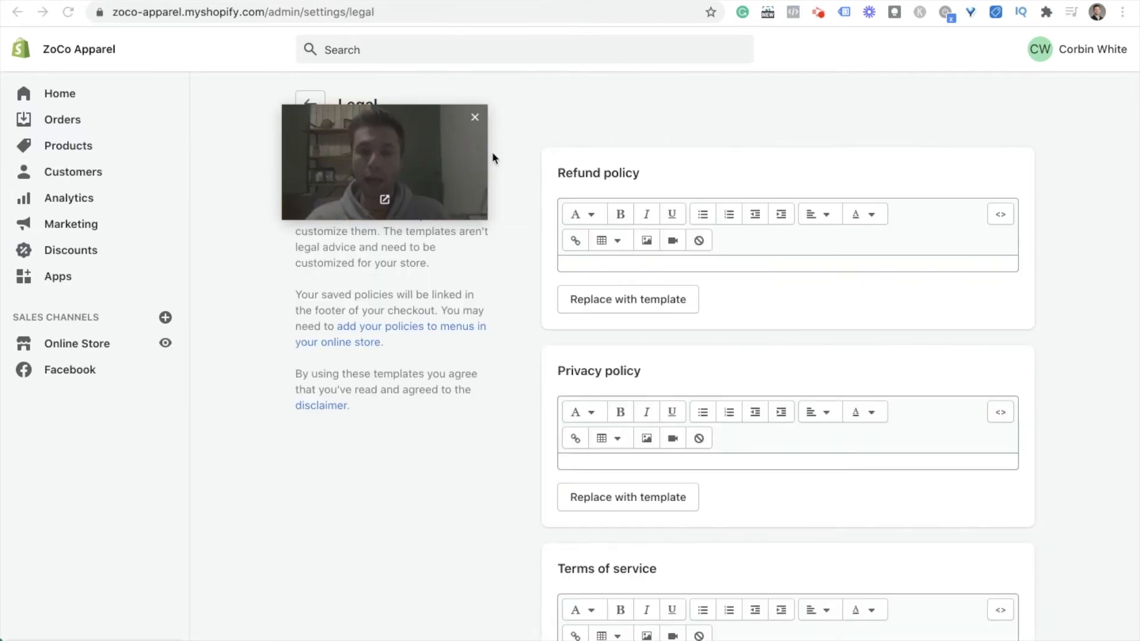
{"action": "left_click", "coordinate": [628, 300]}
{"action": "scroll", "coordinate": [619, 448], "scroll_direction": "down", "scroll_amount": 3}
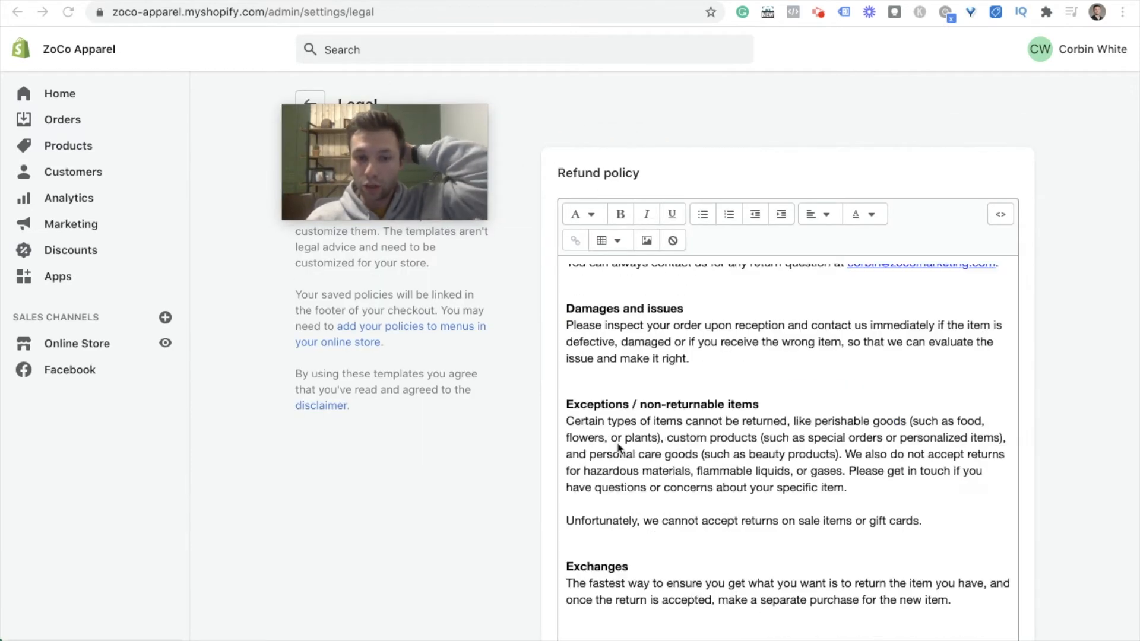
{"action": "scroll", "coordinate": [618, 448], "scroll_direction": "down", "scroll_amount": 3}
{"action": "scroll", "coordinate": [484, 516], "scroll_direction": "down", "scroll_amount": 5}
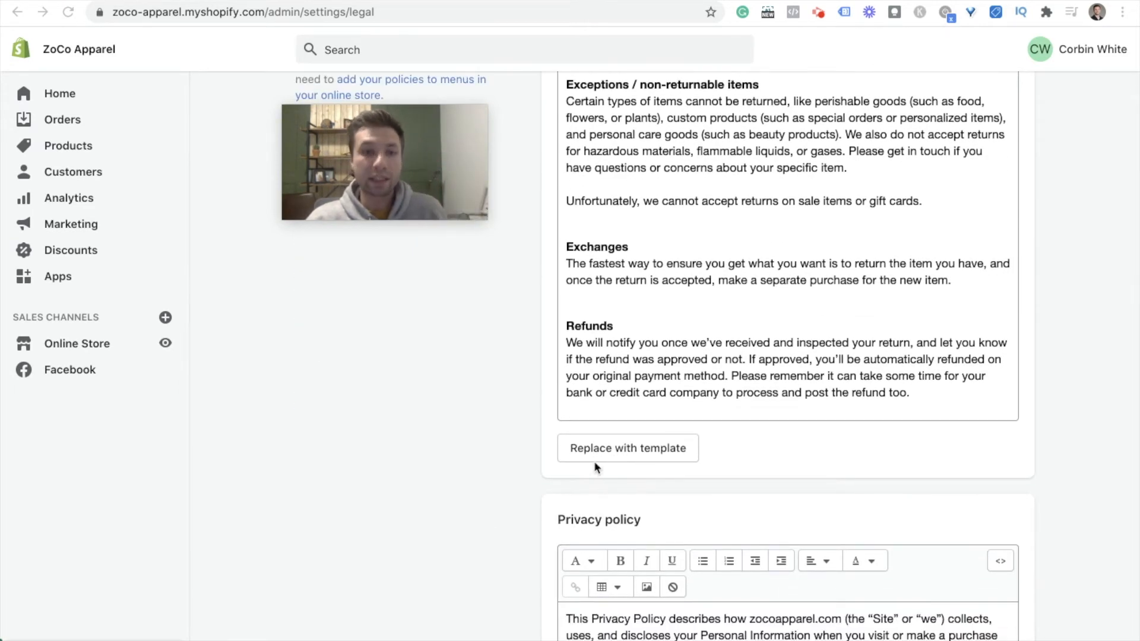
{"action": "scroll", "coordinate": [725, 312], "scroll_direction": "up", "scroll_amount": 4}
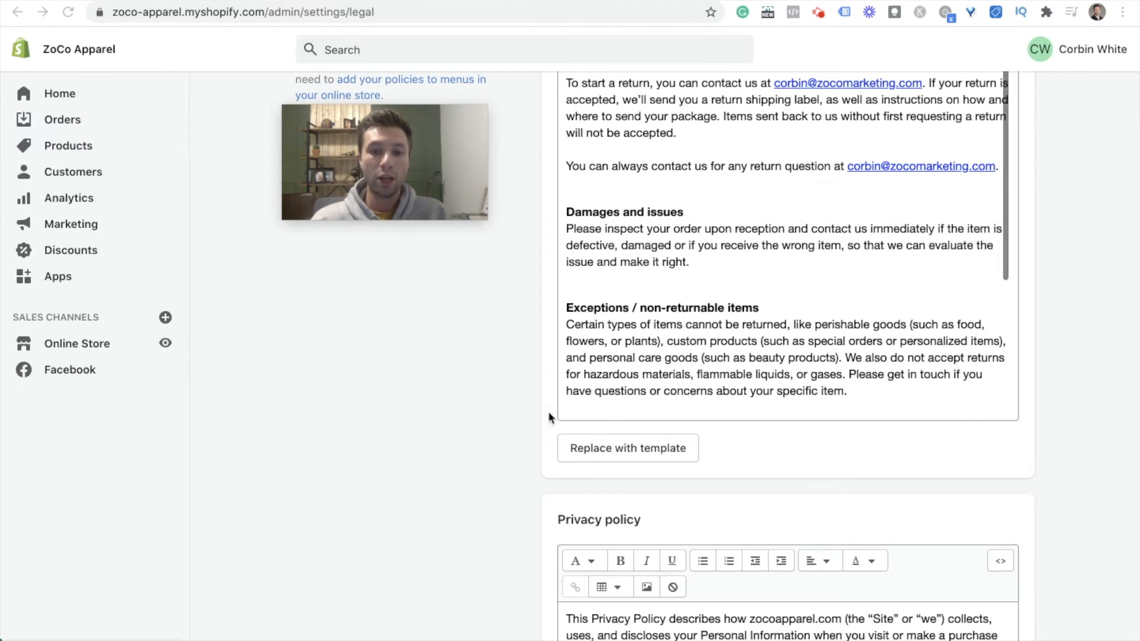
{"action": "scroll", "coordinate": [643, 400], "scroll_direction": "up", "scroll_amount": 8}
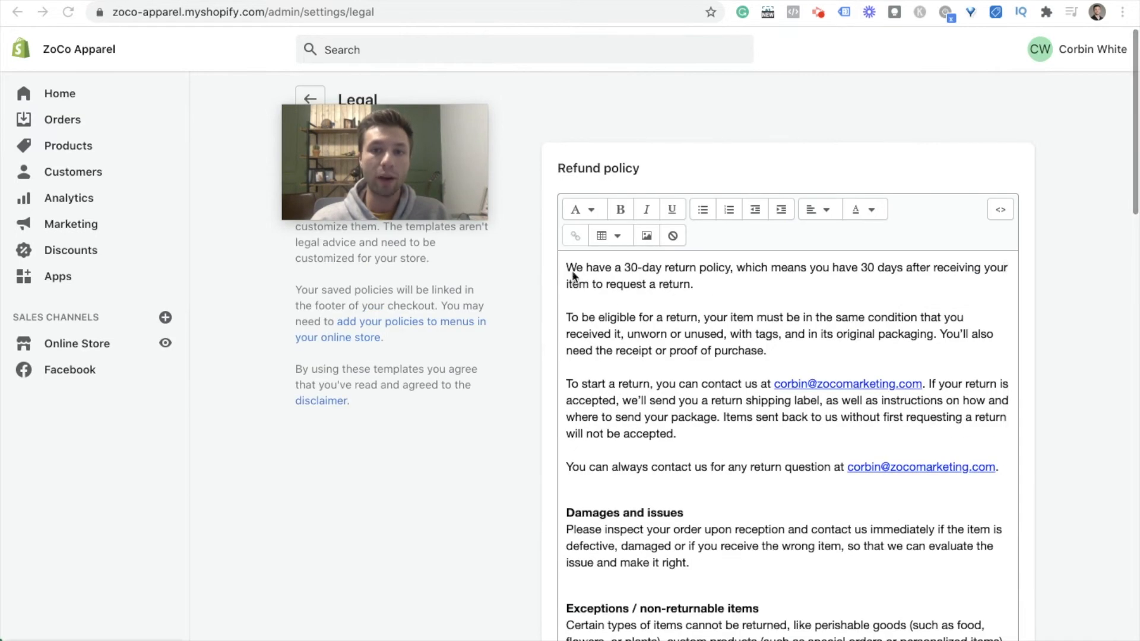
Review the privacy policy, terms of service and shipping policy sections in the store's legal settings.
{"action": "scroll", "coordinate": [542, 365], "scroll_direction": "down", "scroll_amount": 4}
{"action": "scroll", "coordinate": [542, 368], "scroll_direction": "down", "scroll_amount": 5}
{"action": "scroll", "coordinate": [594, 383], "scroll_direction": "down", "scroll_amount": 3}
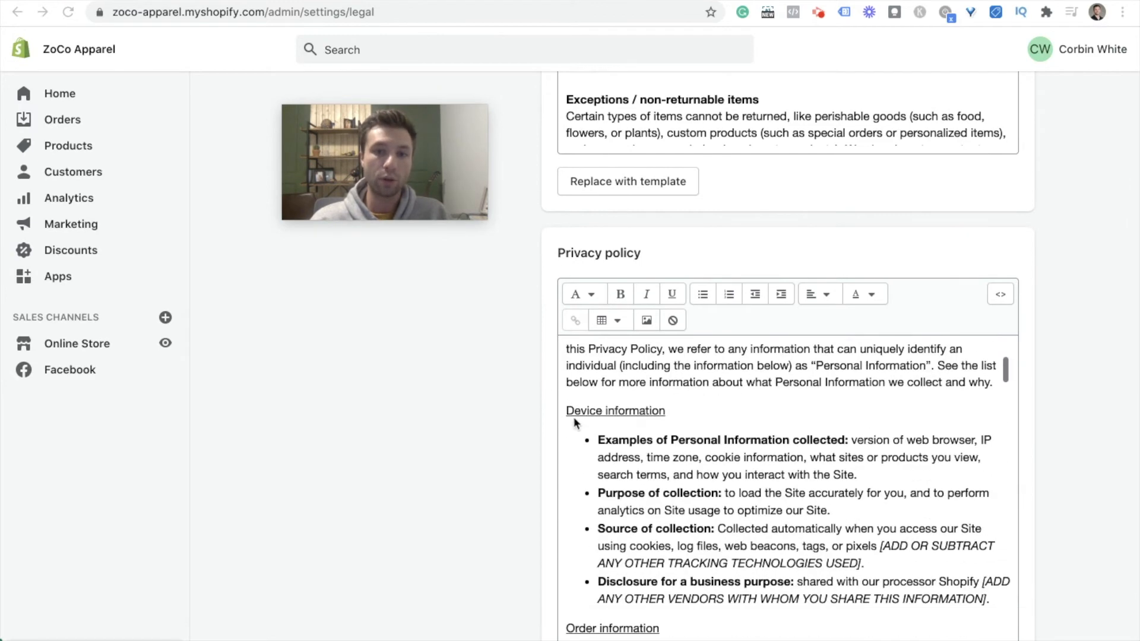
{"action": "scroll", "coordinate": [606, 425], "scroll_direction": "down", "scroll_amount": 10}
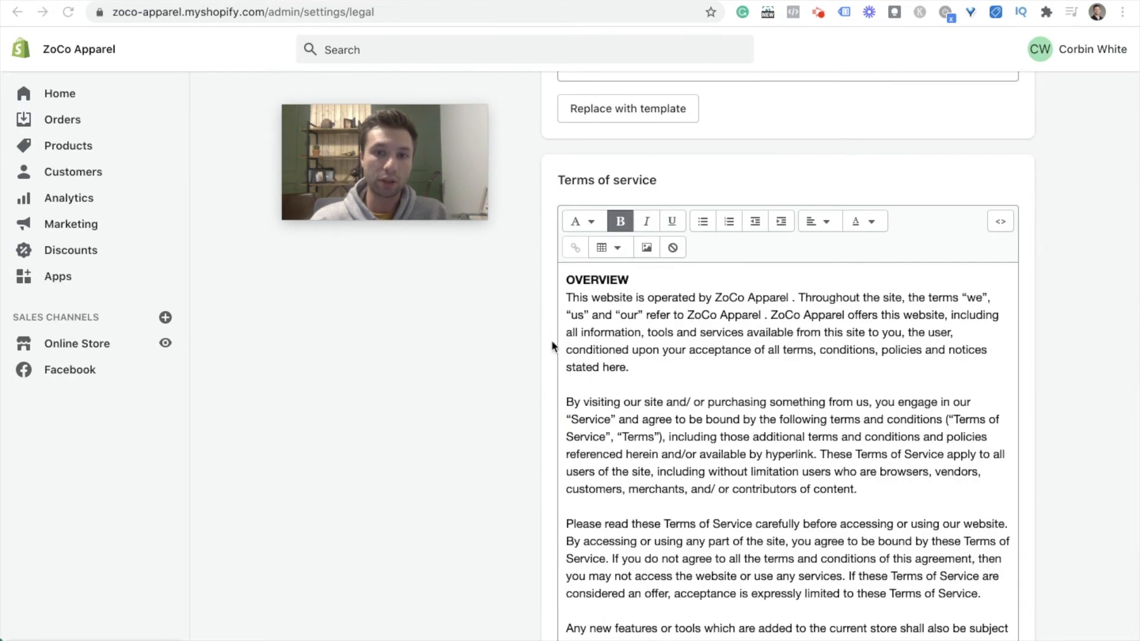
{"action": "scroll", "coordinate": [506, 380], "scroll_direction": "down", "scroll_amount": 7}
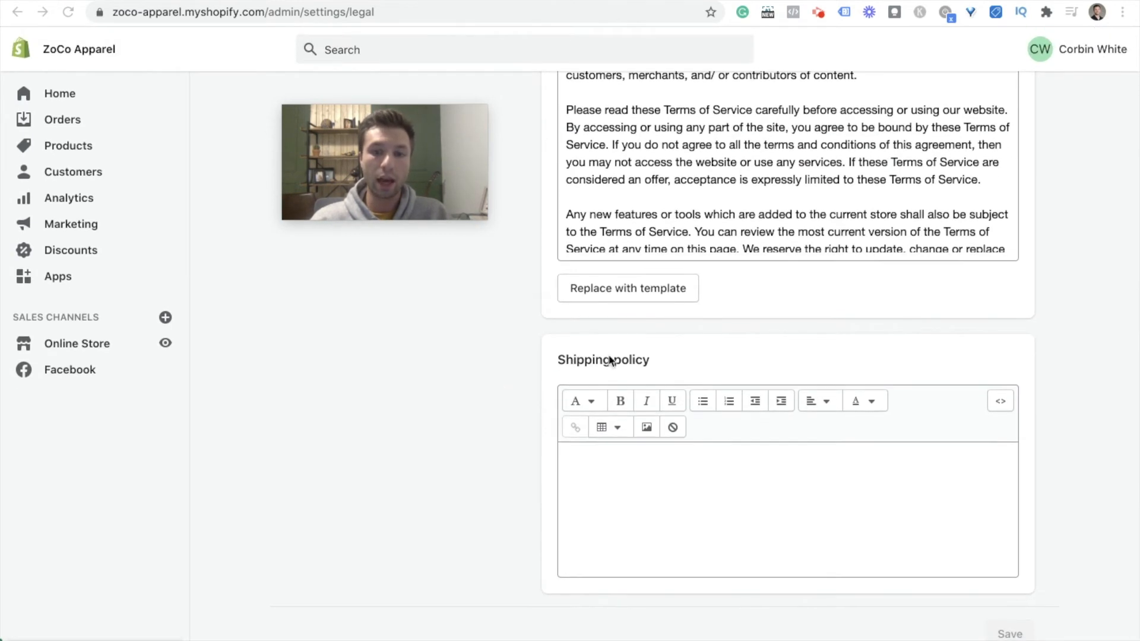
{"action": "scroll", "coordinate": [486, 419], "scroll_direction": "up", "scroll_amount": 18}
{"action": "scroll", "coordinate": [432, 332], "scroll_direction": "up", "scroll_amount": 4}
{"action": "scroll", "coordinate": [419, 365], "scroll_direction": "up", "scroll_amount": 4}
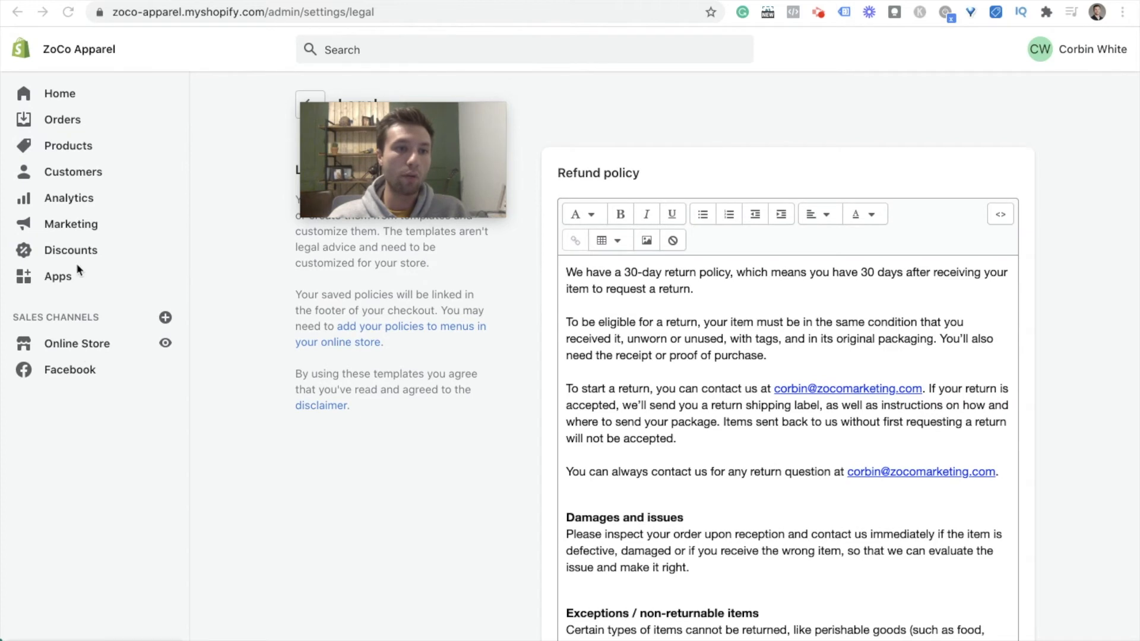
Open the online store's footer menu and check which policies a new menu item can link to, without adding one.
{"action": "left_click", "coordinate": [108, 355]}
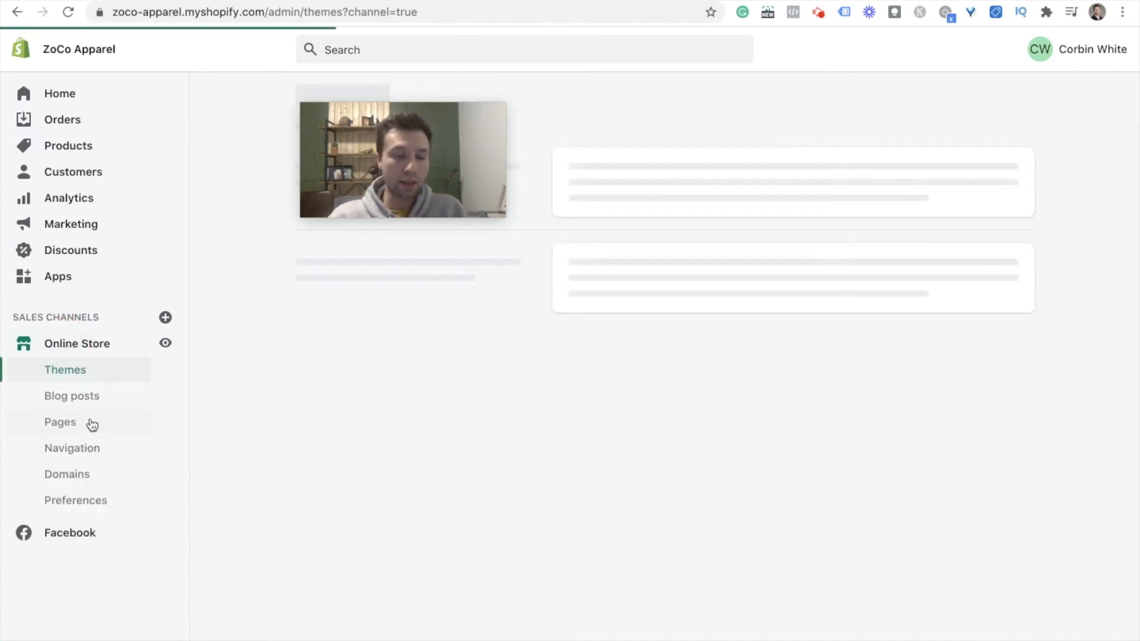
{"action": "left_click", "coordinate": [85, 456]}
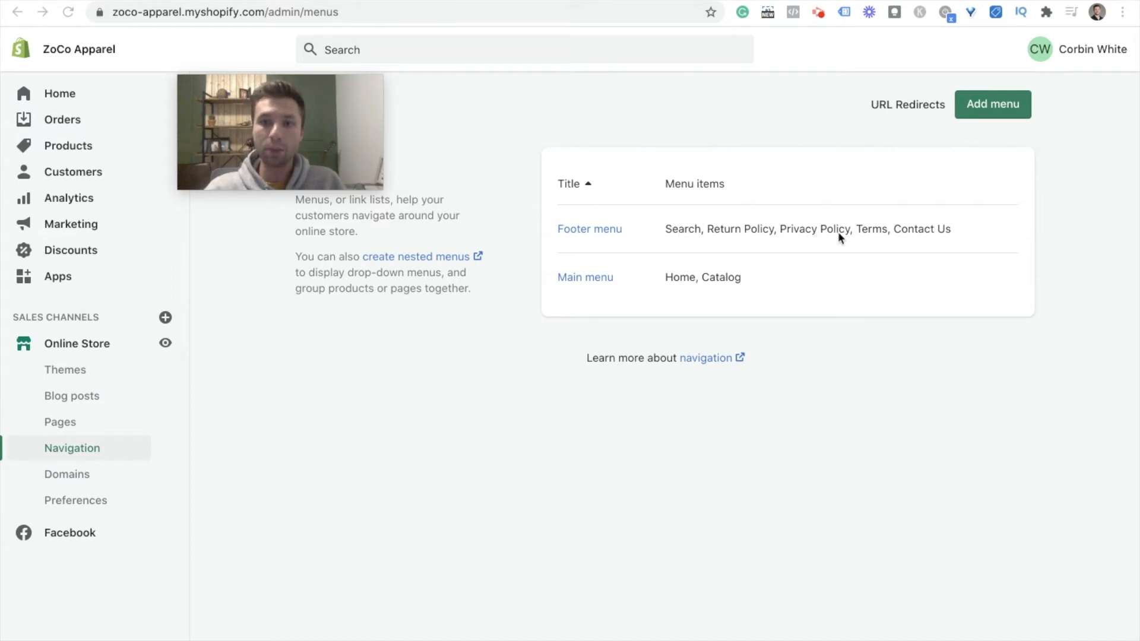
{"action": "left_click", "coordinate": [611, 233]}
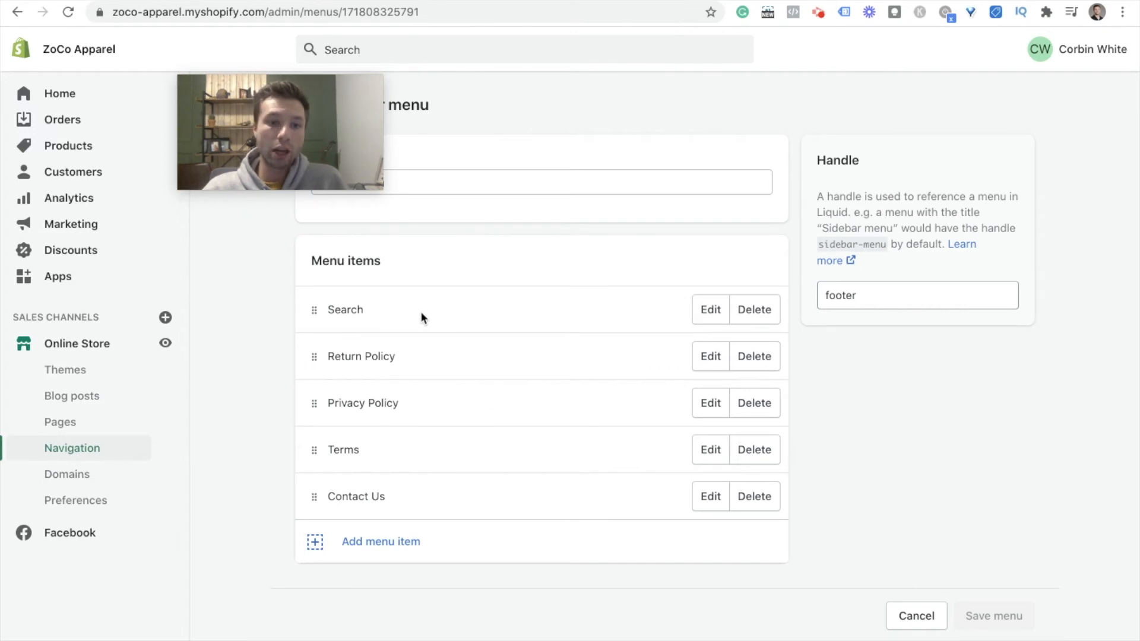
{"action": "left_click", "coordinate": [383, 542]}
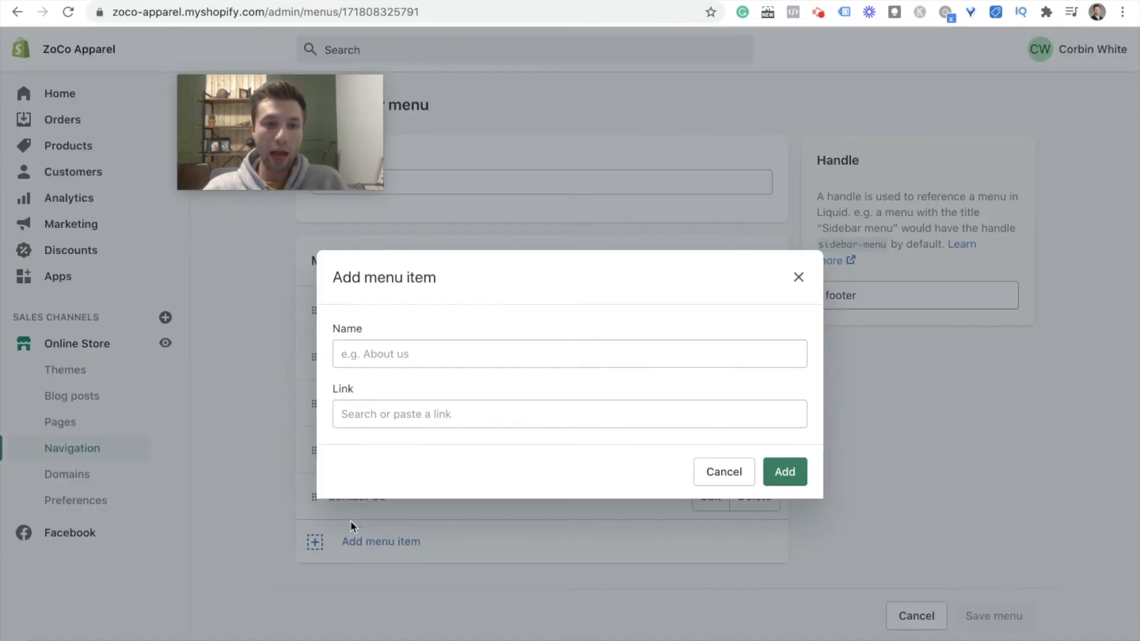
{"action": "left_click", "coordinate": [380, 354]}
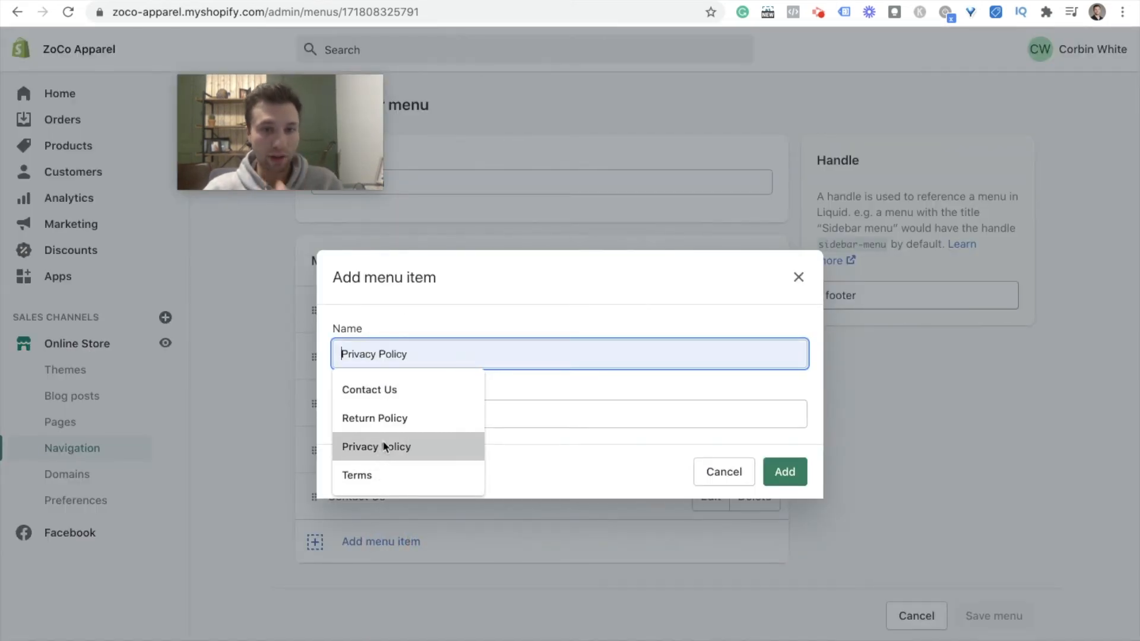
{"action": "left_click", "coordinate": [391, 425]}
{"action": "left_click", "coordinate": [391, 426]}
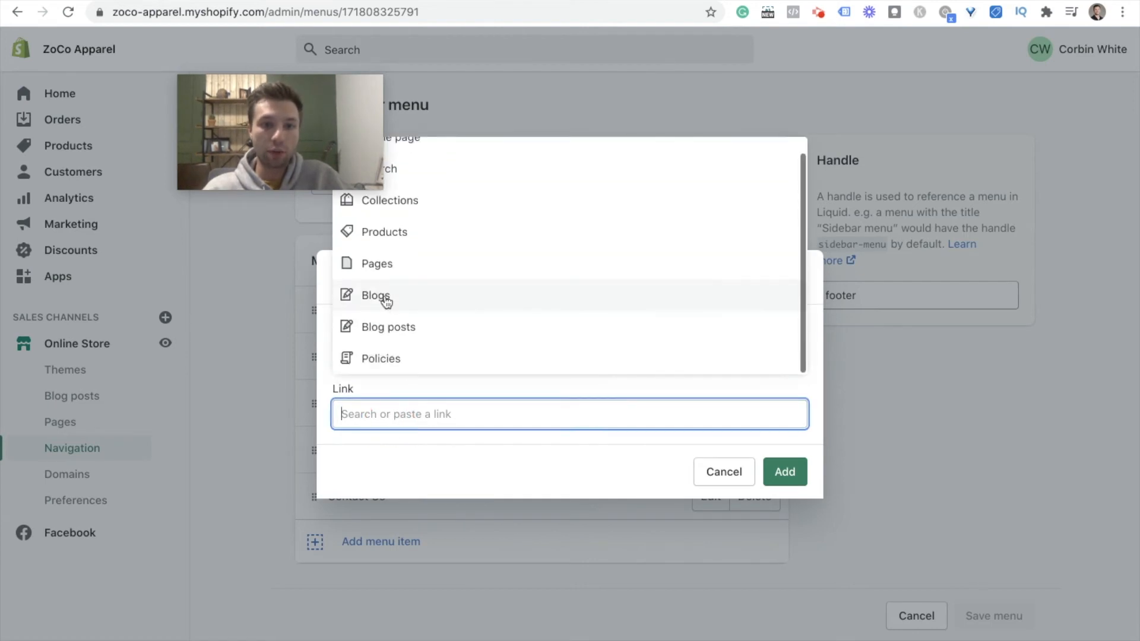
{"action": "left_click", "coordinate": [375, 353]}
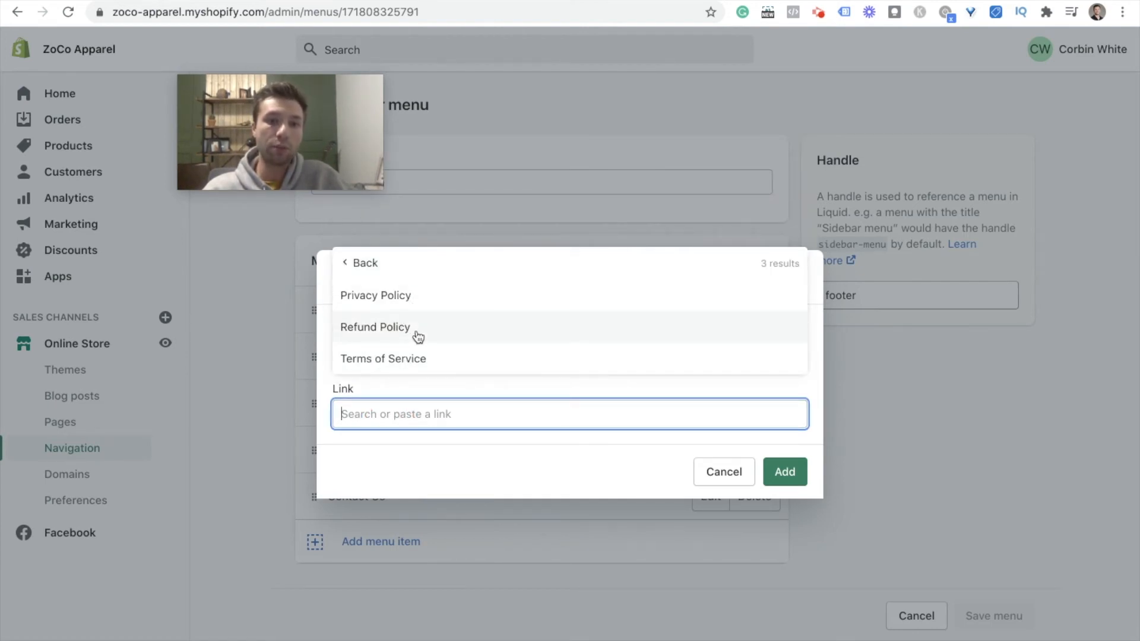
{"action": "left_click", "coordinate": [722, 471]}
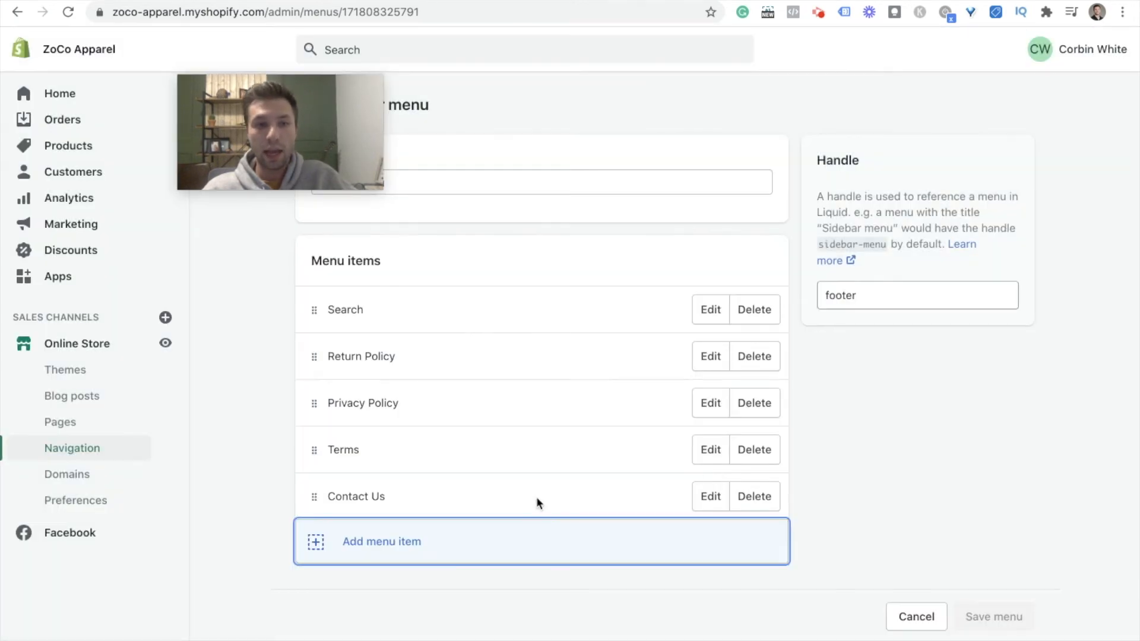
Start a new online store page, choose its template suffix and place the cursor in its content.
{"action": "left_click", "coordinate": [66, 423]}
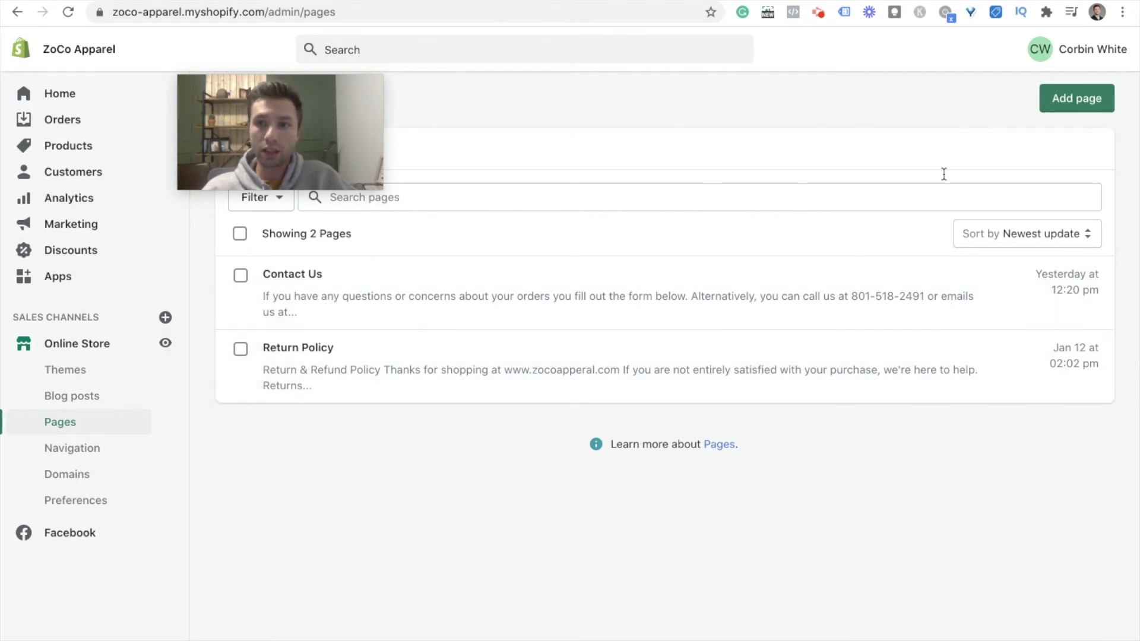
{"action": "left_click", "coordinate": [1072, 99]}
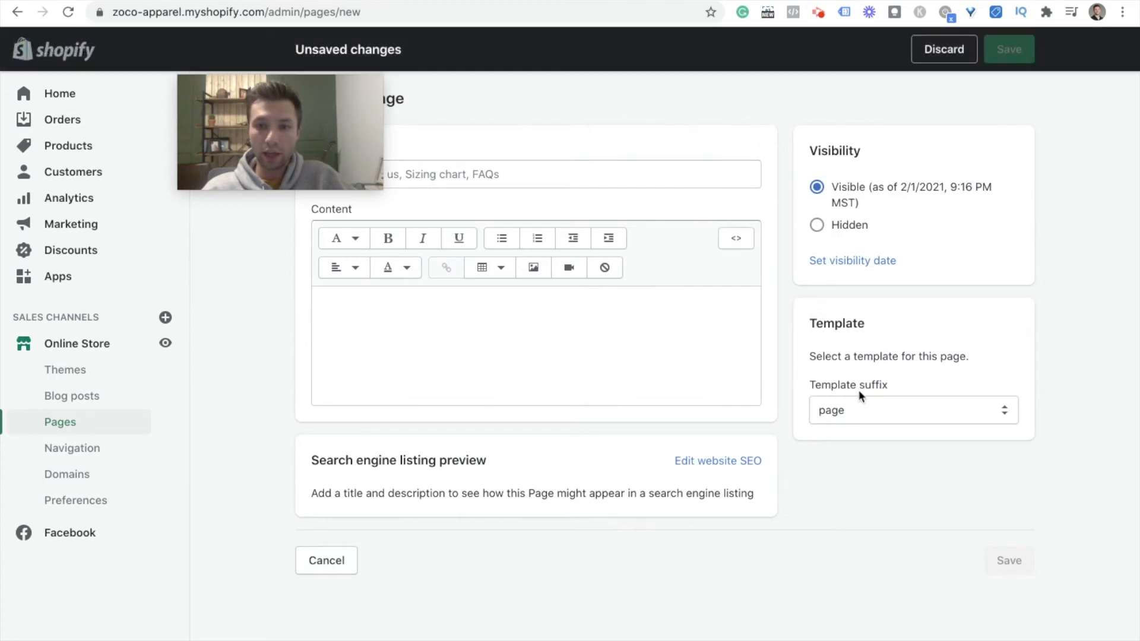
{"action": "left_click", "coordinate": [878, 412]}
{"action": "left_click", "coordinate": [866, 425]}
{"action": "left_click", "coordinate": [468, 357]}
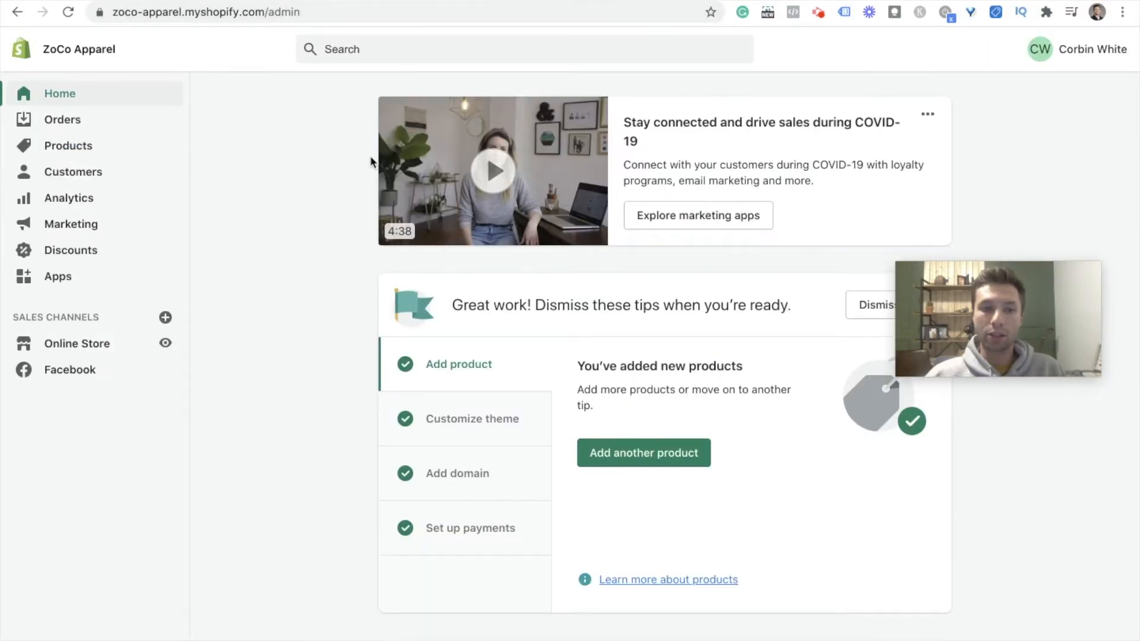
Search the Shopify App Store for "google shopping" and open the Feed For Google Shopping listing by Simprosys InfoMedia.
{"action": "left_click", "coordinate": [76, 284]}
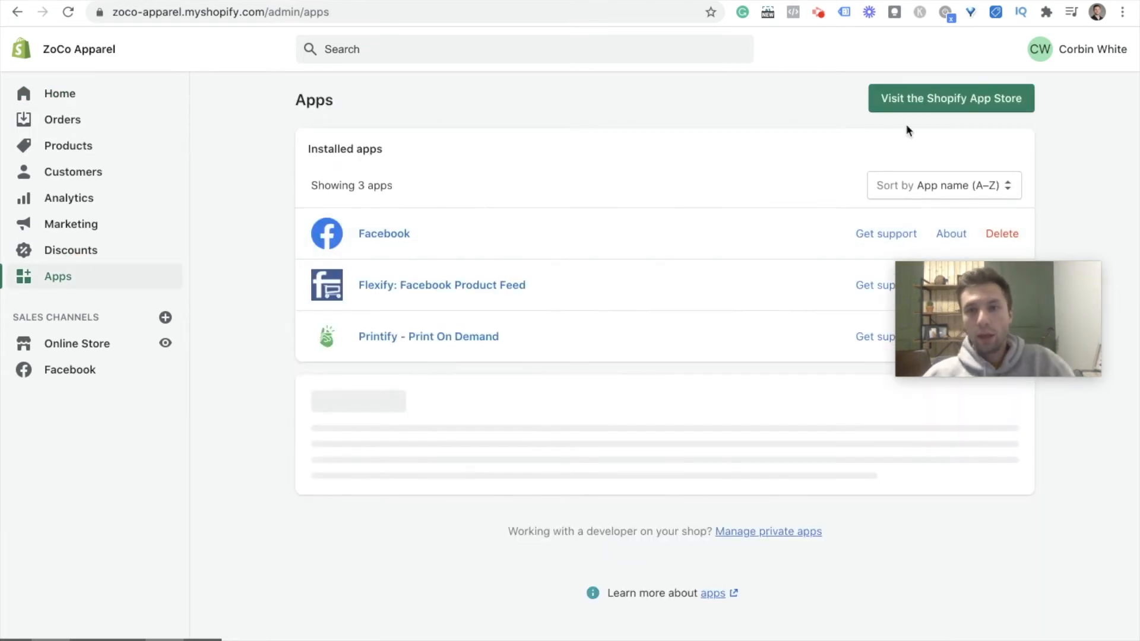
{"action": "left_click", "coordinate": [896, 95]}
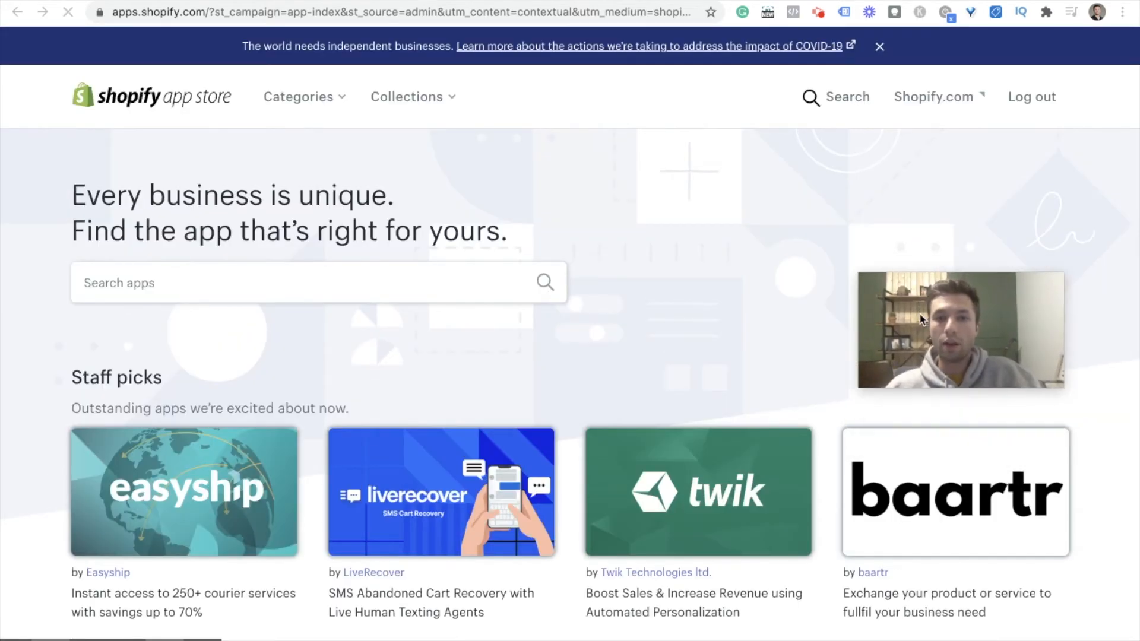
{"action": "left_click", "coordinate": [148, 285]}
{"action": "type", "text": "google "}
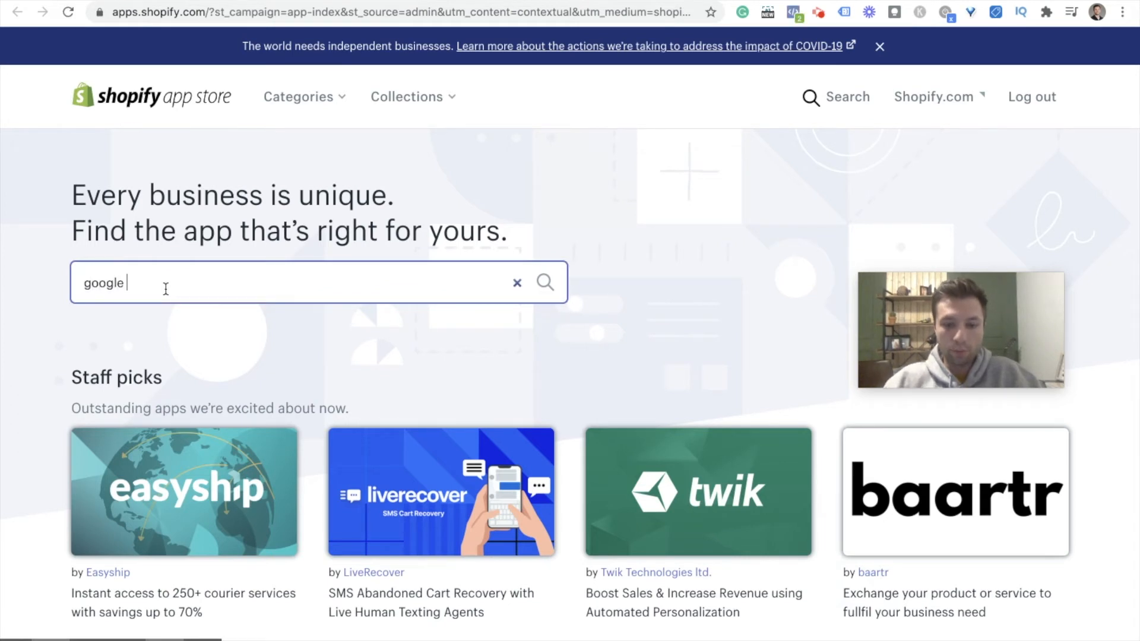
{"action": "type", "text": "shopping"}
{"action": "left_click", "coordinate": [127, 308]}
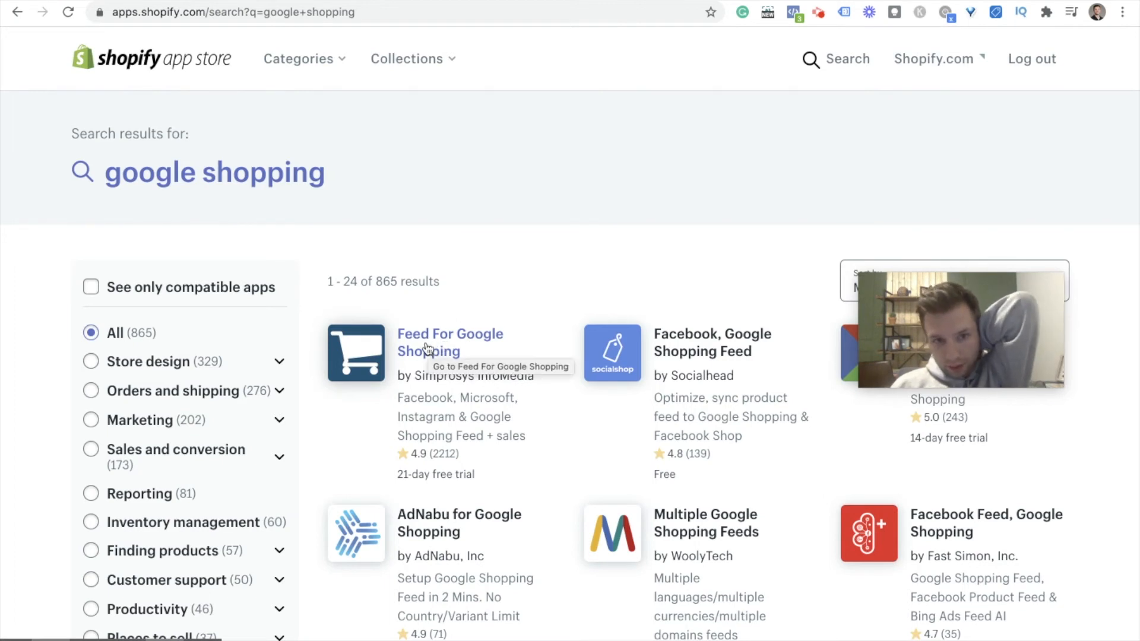
{"action": "left_click", "coordinate": [478, 375]}
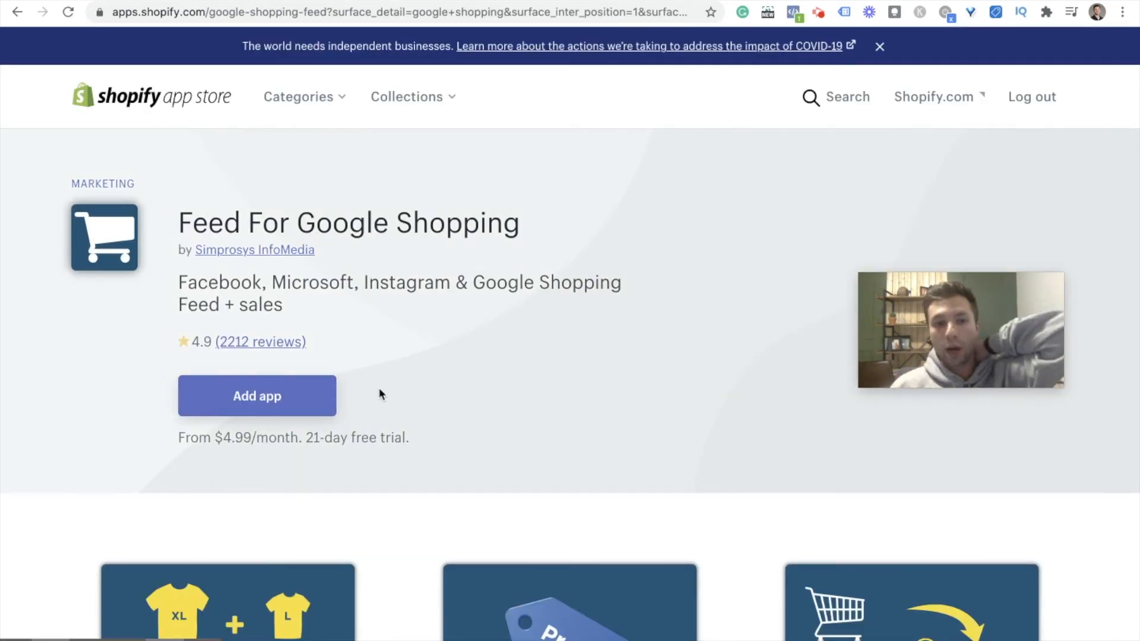
Install the Feed For Google Shopping app in the ZoCo Apparel store and start its login with Google.
{"action": "scroll", "coordinate": [412, 368], "scroll_direction": "down", "scroll_amount": 15}
{"action": "scroll", "coordinate": [414, 370], "scroll_direction": "down", "scroll_amount": 14}
{"action": "scroll", "coordinate": [288, 288], "scroll_direction": "up", "scroll_amount": 3}
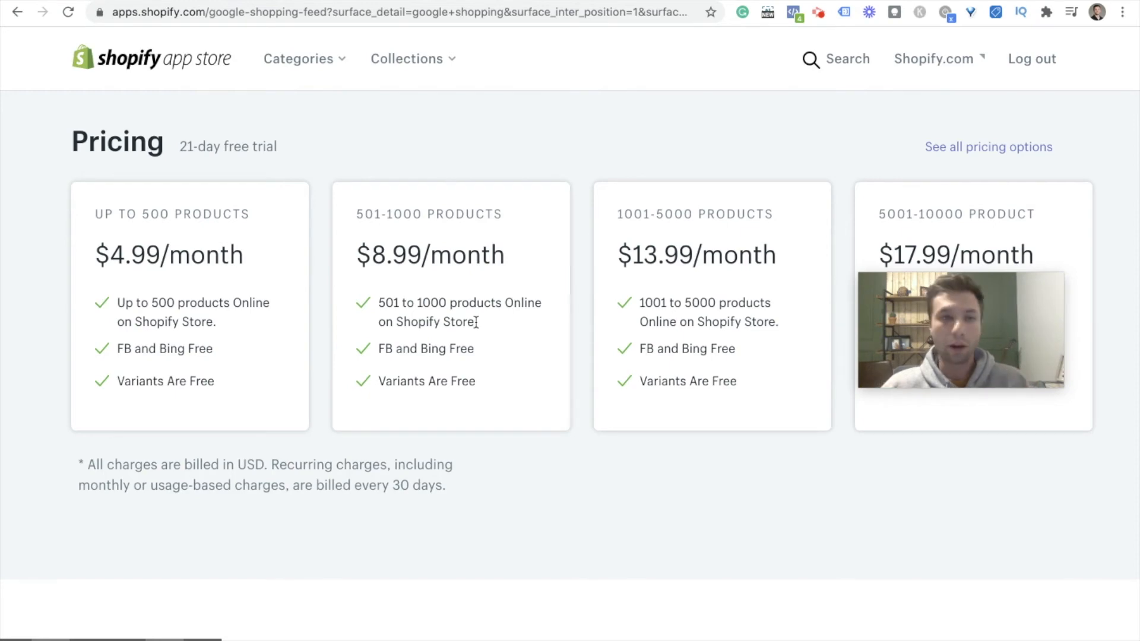
{"action": "scroll", "coordinate": [341, 269], "scroll_direction": "up", "scroll_amount": 20}
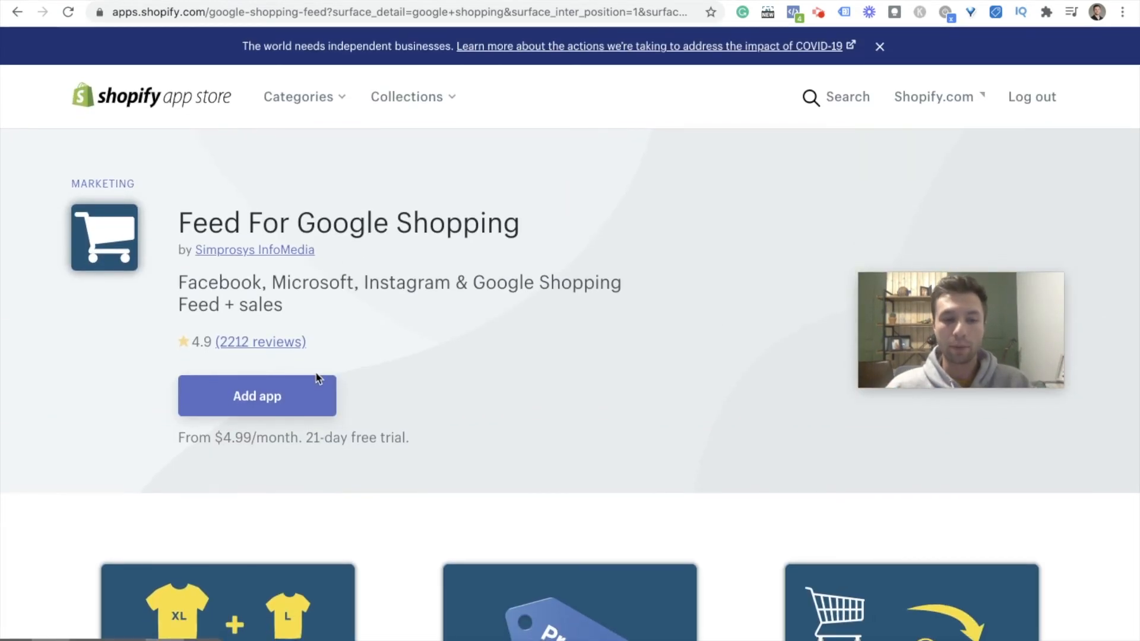
{"action": "left_click", "coordinate": [302, 393]}
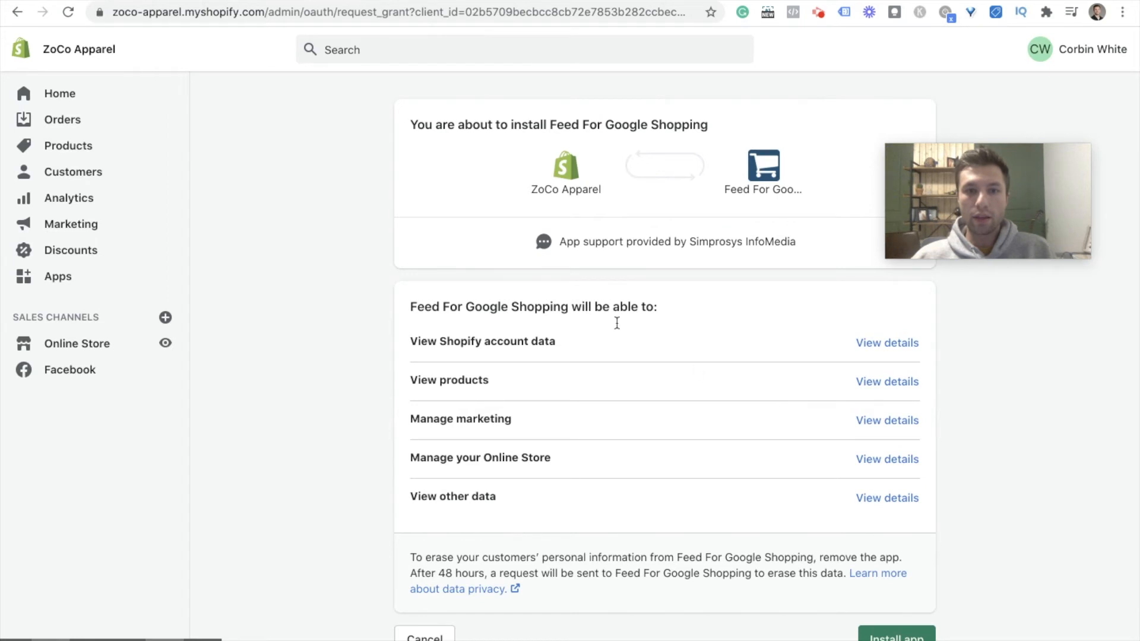
{"action": "scroll", "coordinate": [653, 350], "scroll_direction": "down", "scroll_amount": 1}
{"action": "left_click", "coordinate": [897, 603]}
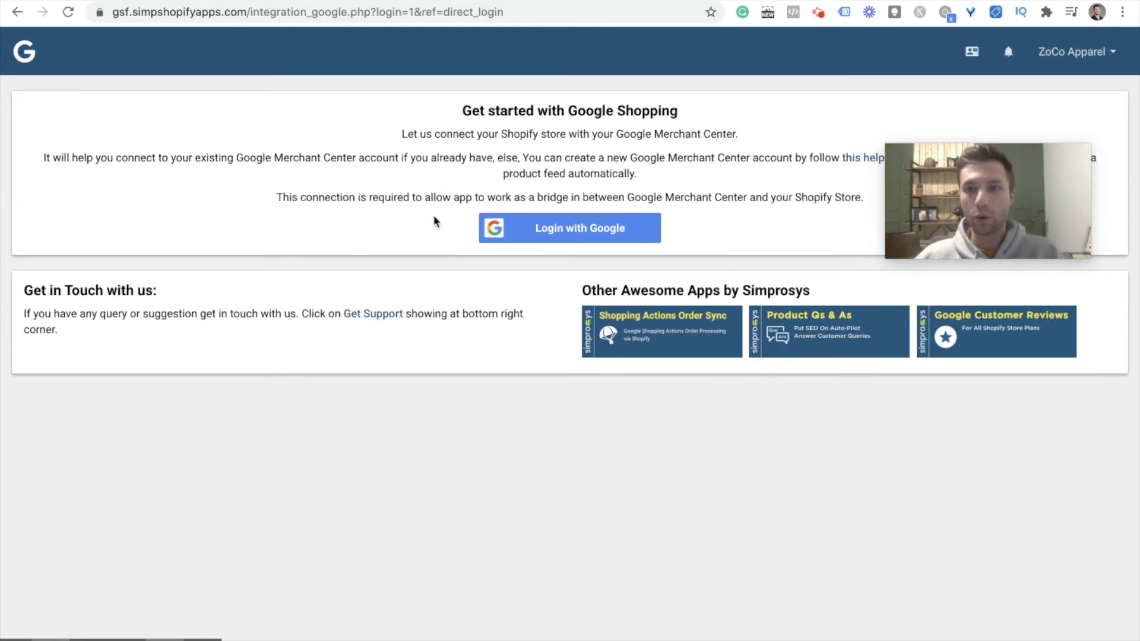
{"action": "left_click", "coordinate": [566, 236]}
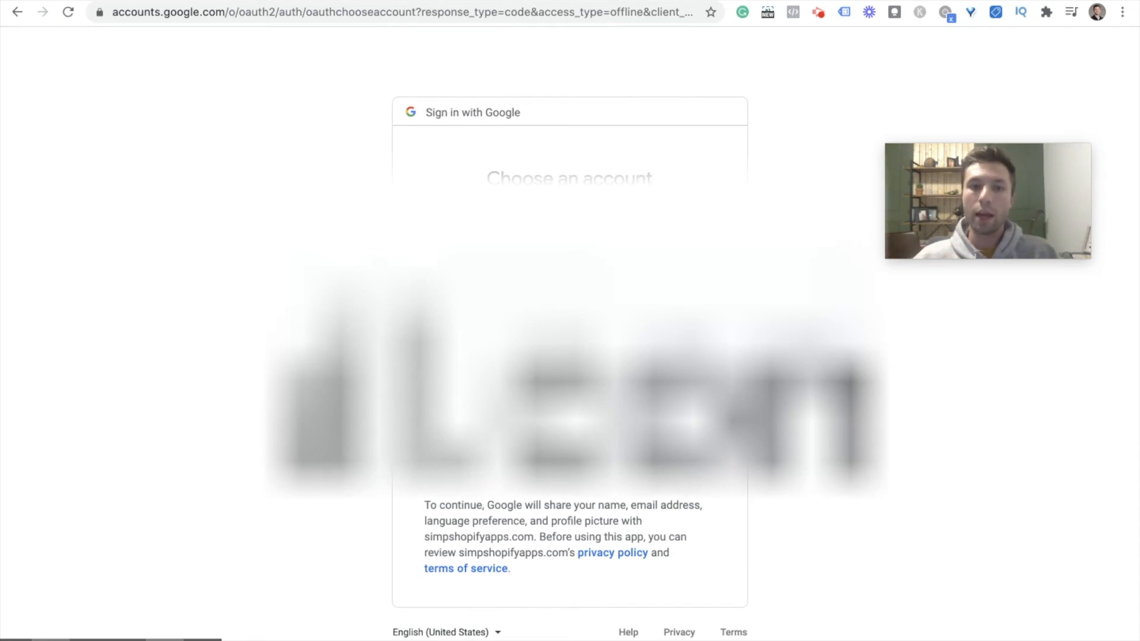
Grant the feed app access to the Google account and confirm the store's Merchant Center account for Google Shopping.
{"action": "left_click", "coordinate": [552, 267]}
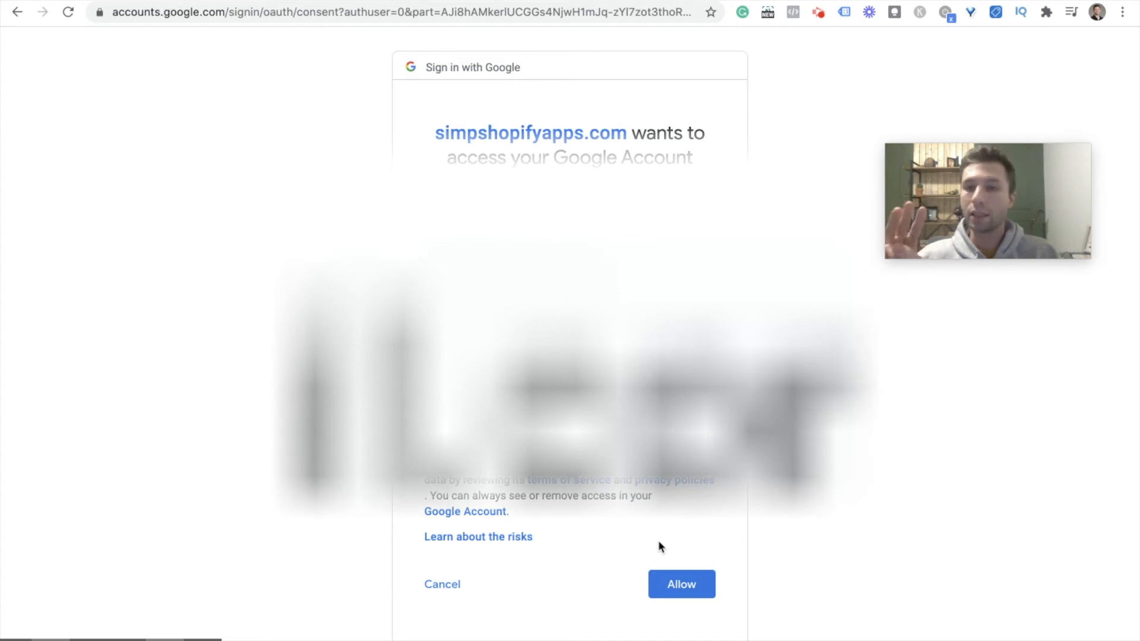
{"action": "left_click", "coordinate": [690, 587]}
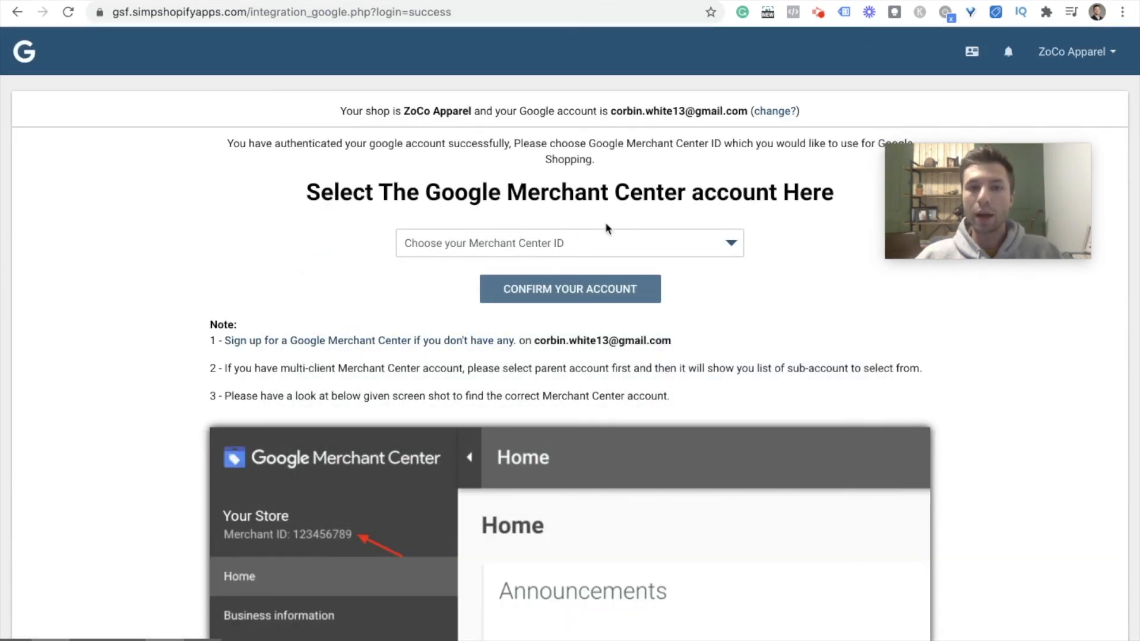
{"action": "left_click", "coordinate": [730, 244]}
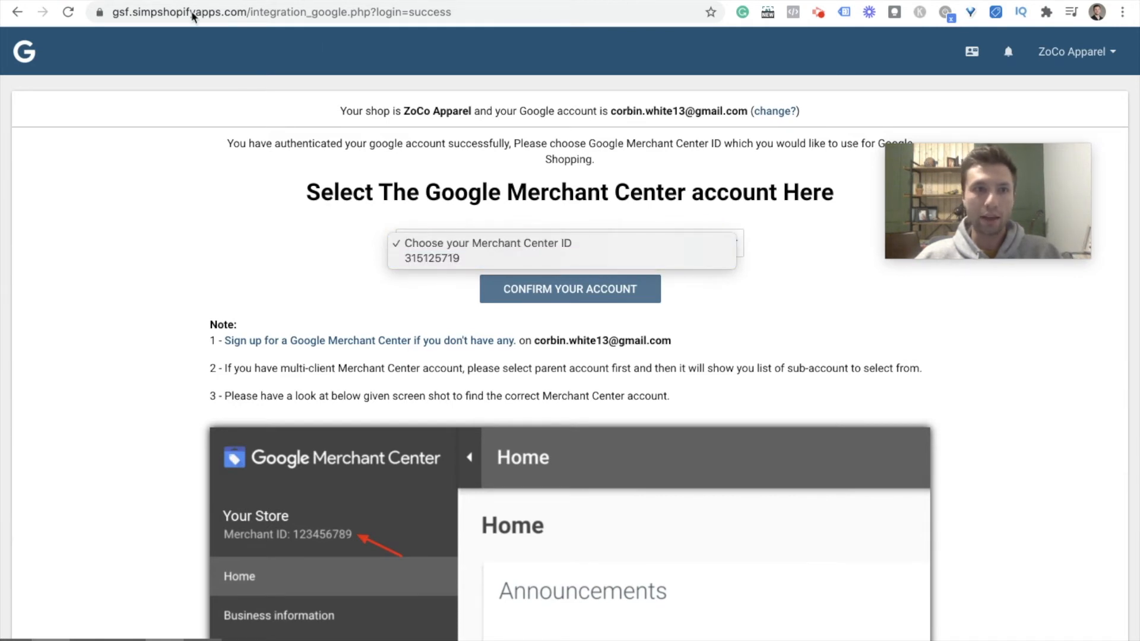
{"action": "left_click", "coordinate": [342, 92]}
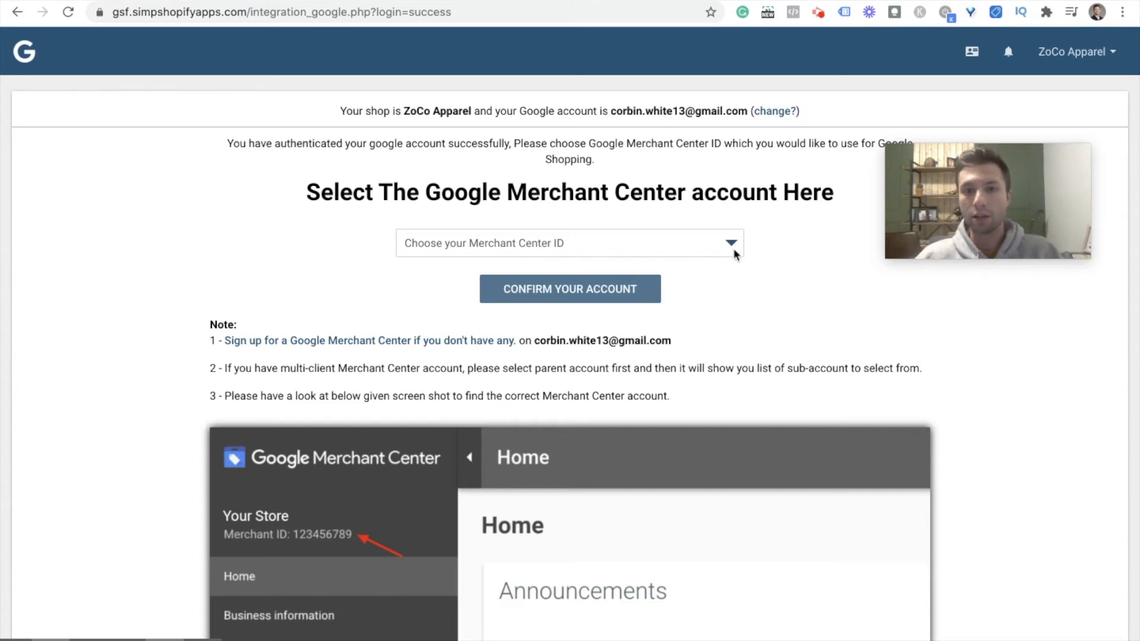
{"action": "left_click", "coordinate": [733, 248]}
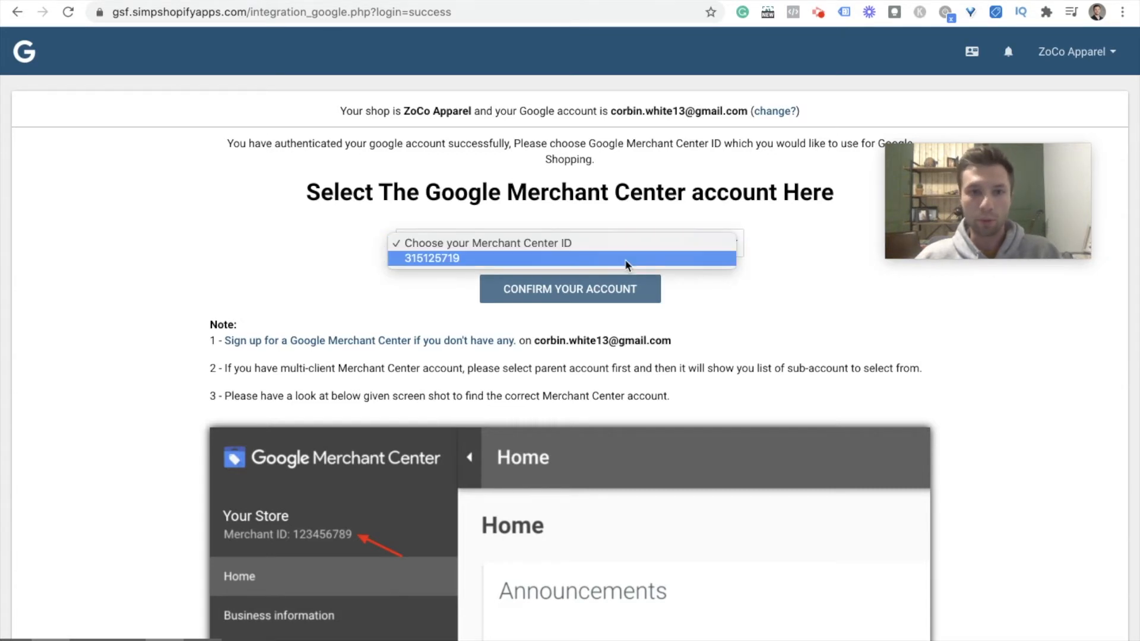
{"action": "left_click", "coordinate": [615, 259]}
{"action": "left_click", "coordinate": [555, 295]}
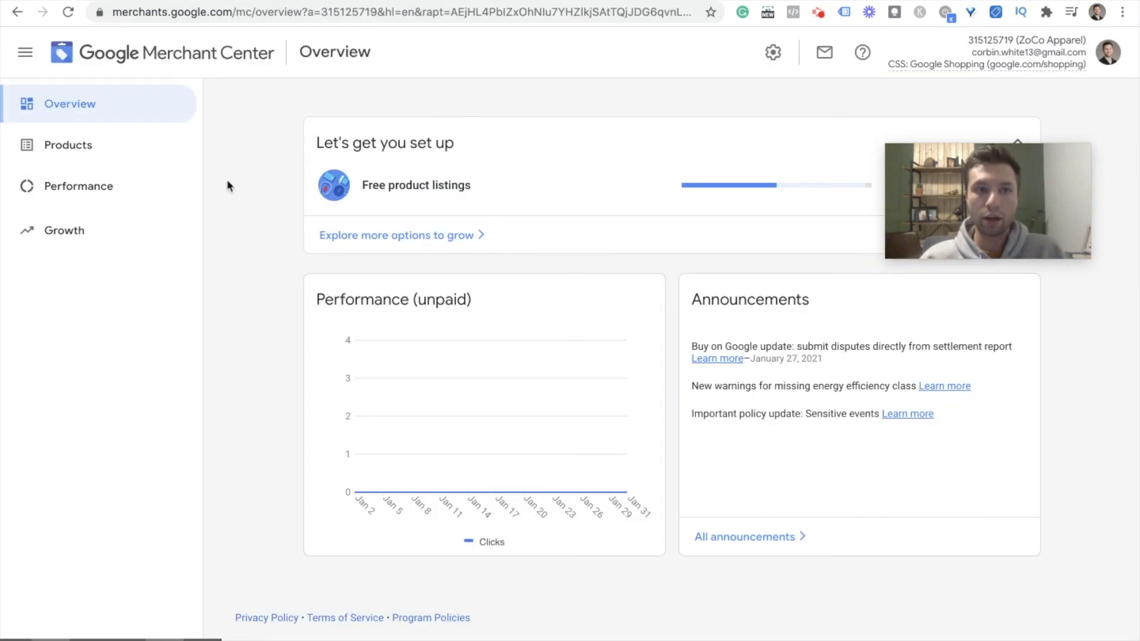
Switch to Google Merchant Center and start the Shopping ads program from the programs available for growth.
{"action": "left_click", "coordinate": [81, 230]}
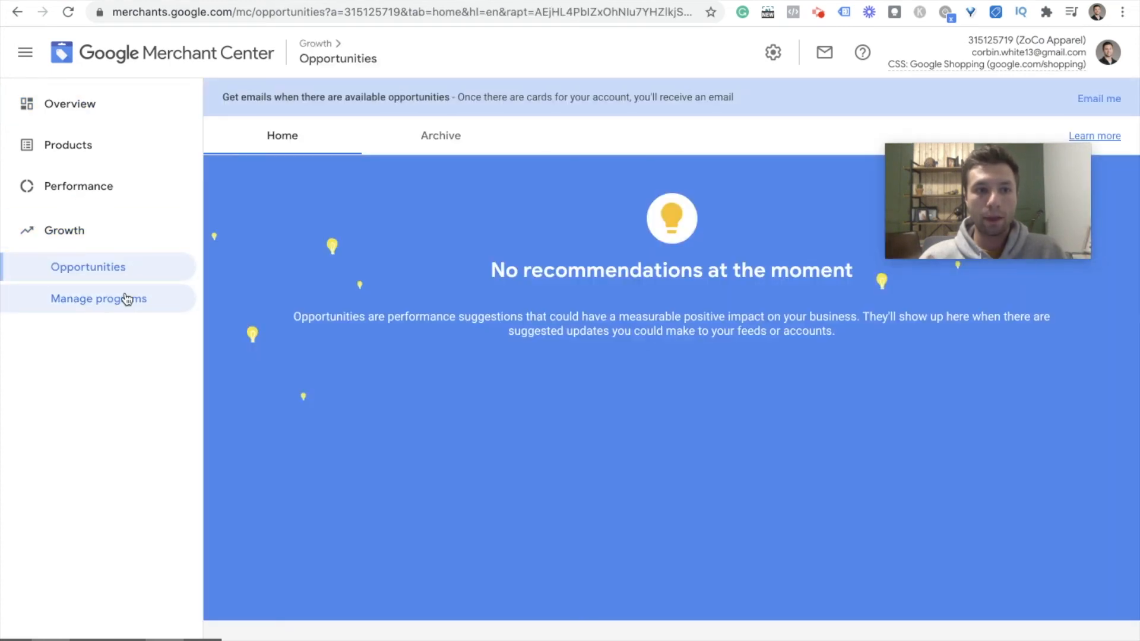
{"action": "left_click", "coordinate": [119, 302]}
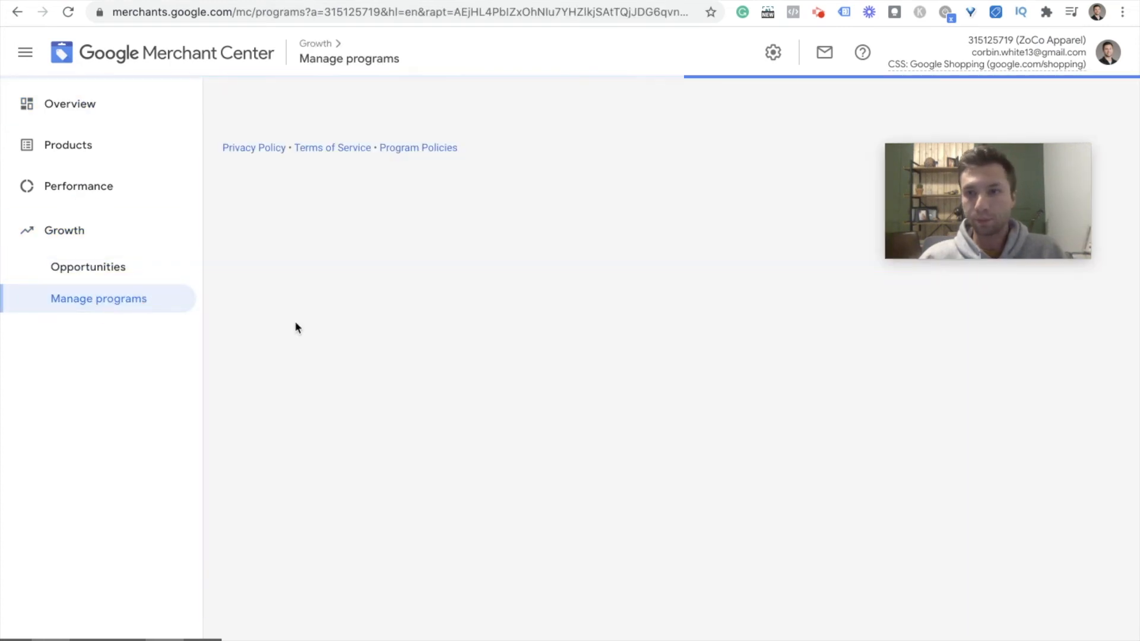
{"action": "scroll", "coordinate": [624, 333], "scroll_direction": "down", "scroll_amount": 1}
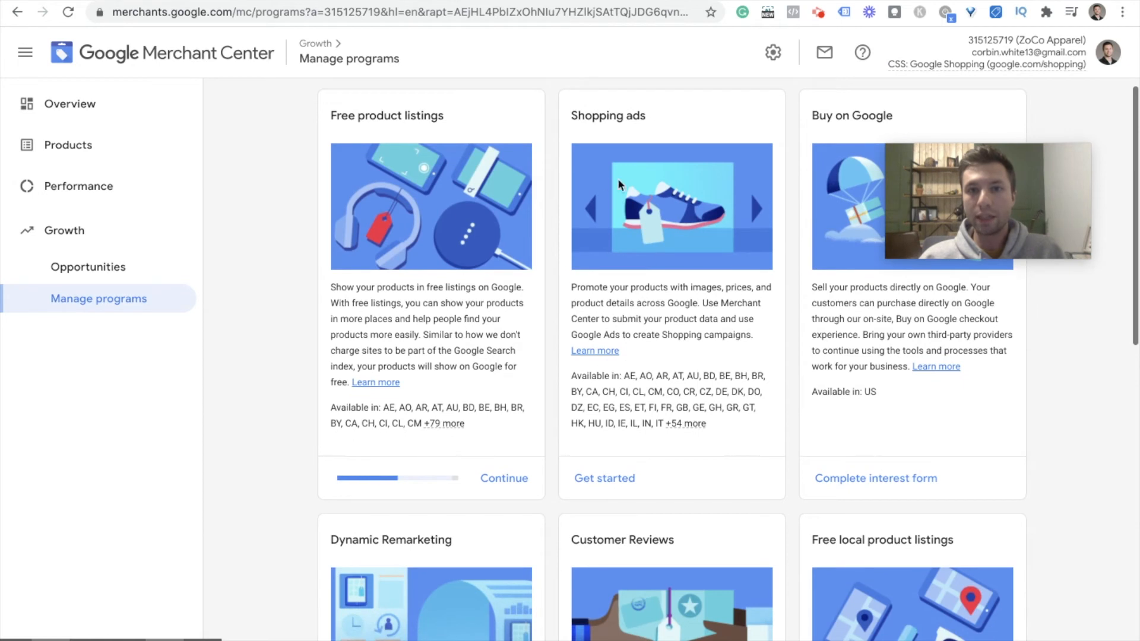
{"action": "left_click", "coordinate": [601, 478]}
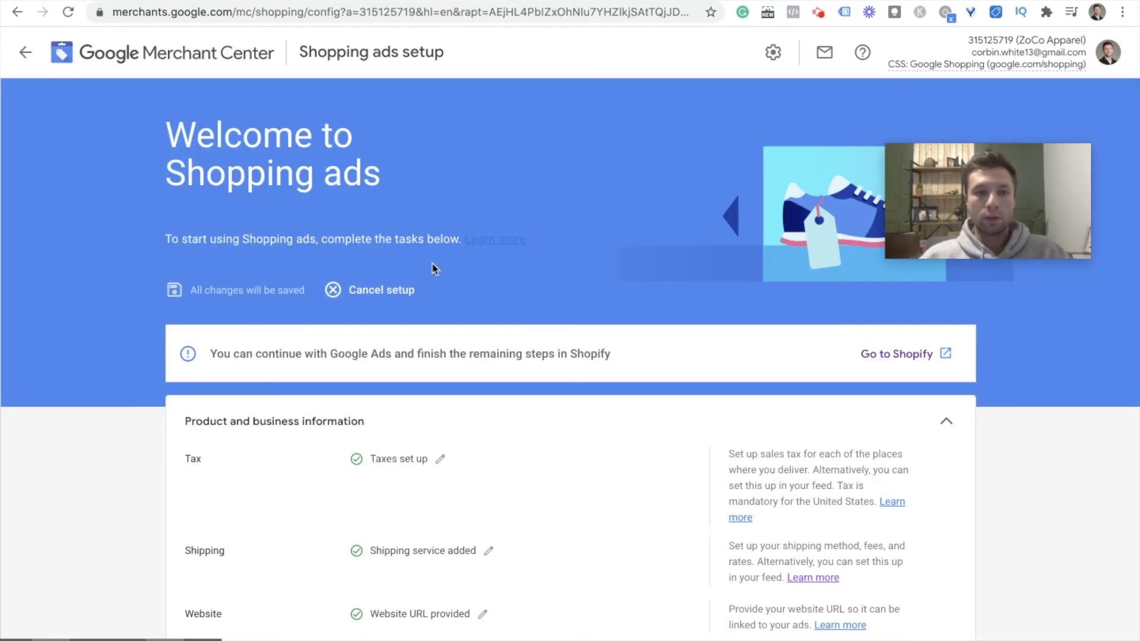
Examine the Shopping ads setup tasks for product and business information and return to the account overview.
{"action": "scroll", "coordinate": [441, 322], "scroll_direction": "down", "scroll_amount": 3}
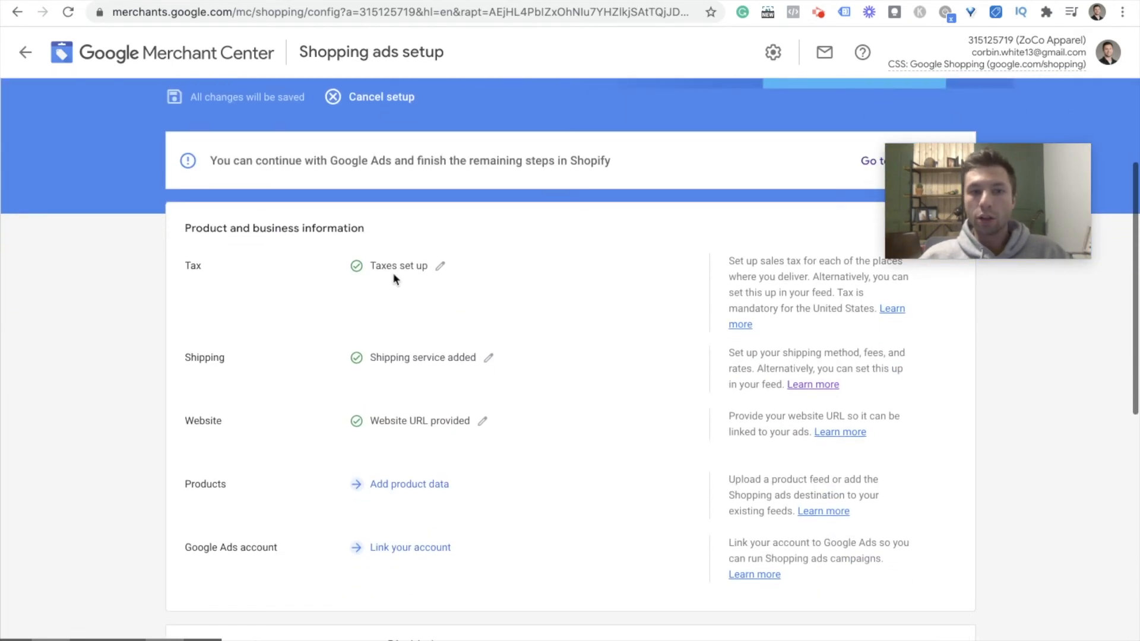
{"action": "scroll", "coordinate": [463, 291], "scroll_direction": "up", "scroll_amount": 3}
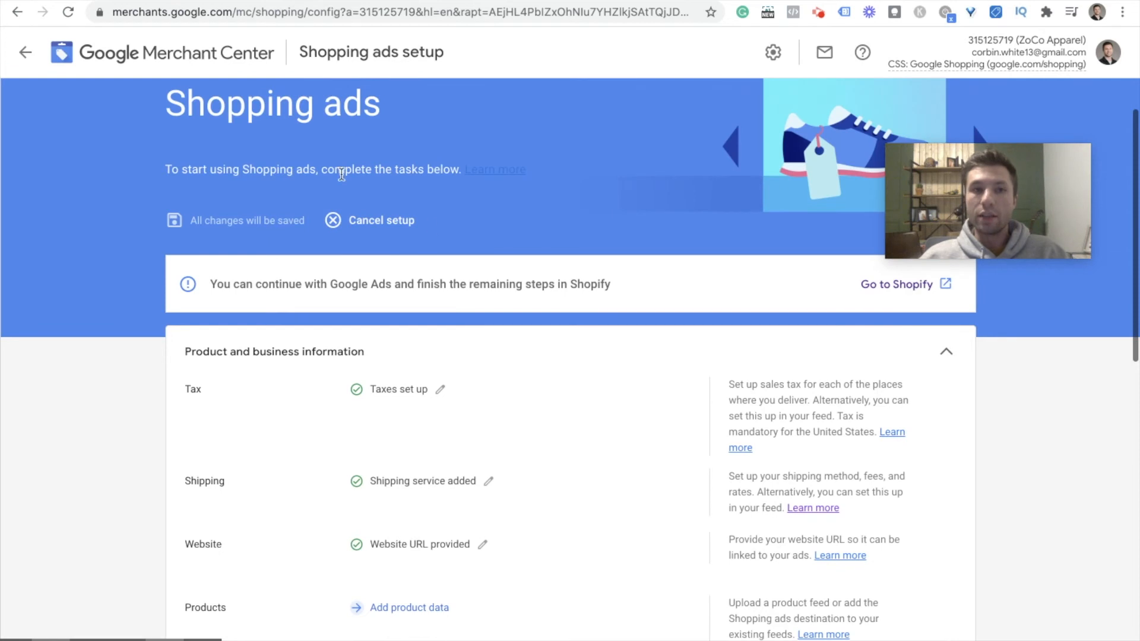
{"action": "scroll", "coordinate": [402, 355], "scroll_direction": "down", "scroll_amount": 1}
{"action": "scroll", "coordinate": [402, 355], "scroll_direction": "down", "scroll_amount": 1}
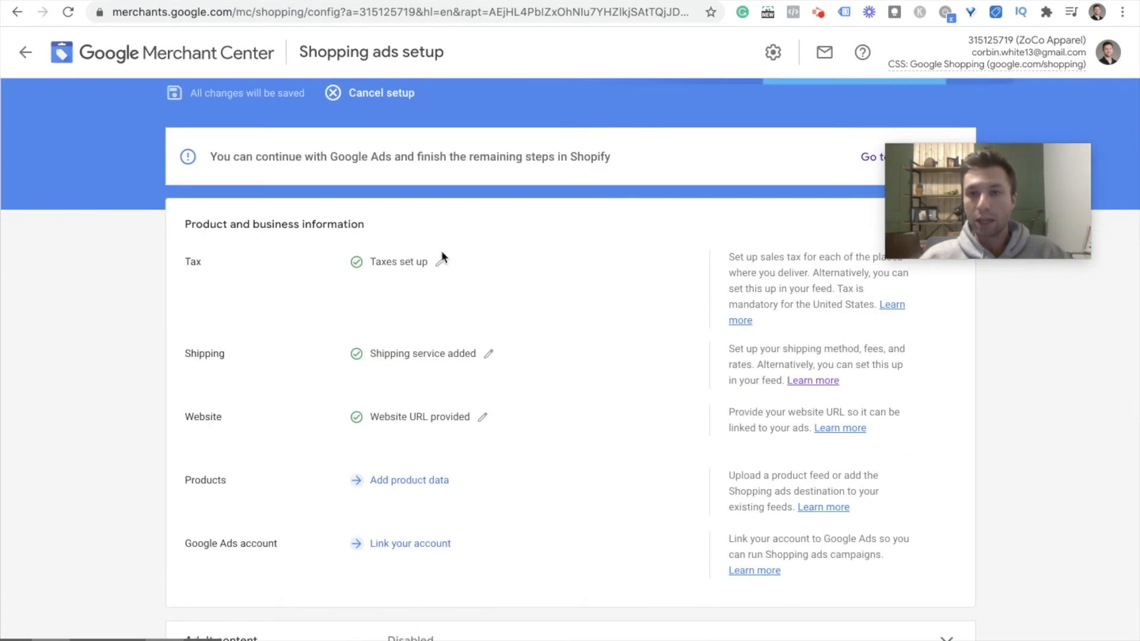
{"action": "scroll", "coordinate": [436, 332], "scroll_direction": "down", "scroll_amount": 2}
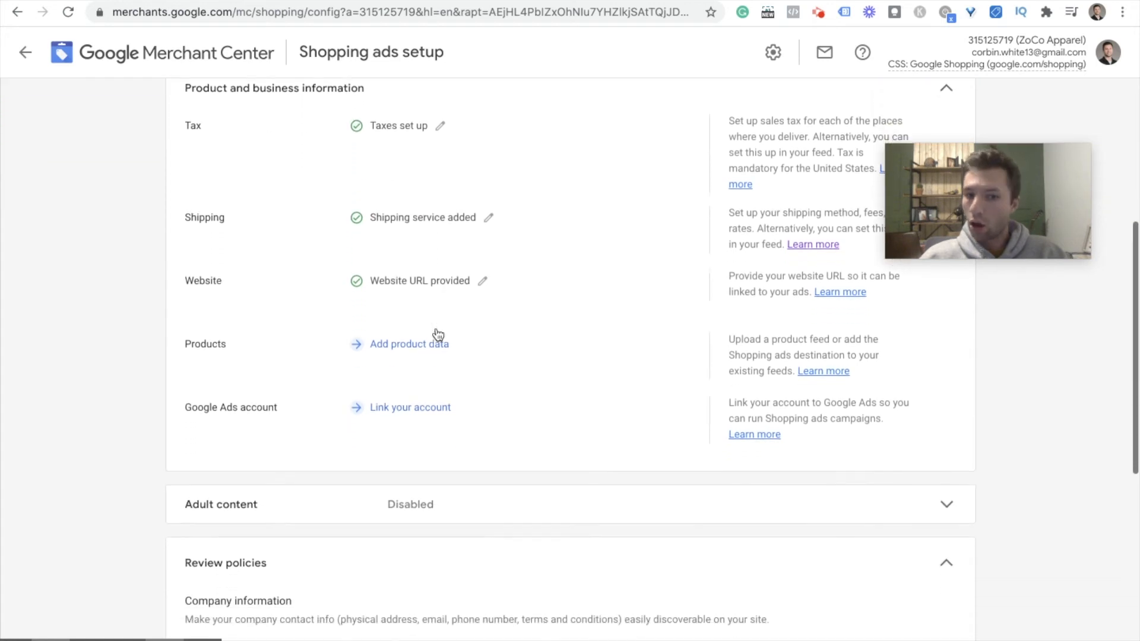
{"action": "scroll", "coordinate": [310, 289], "scroll_direction": "up", "scroll_amount": 1}
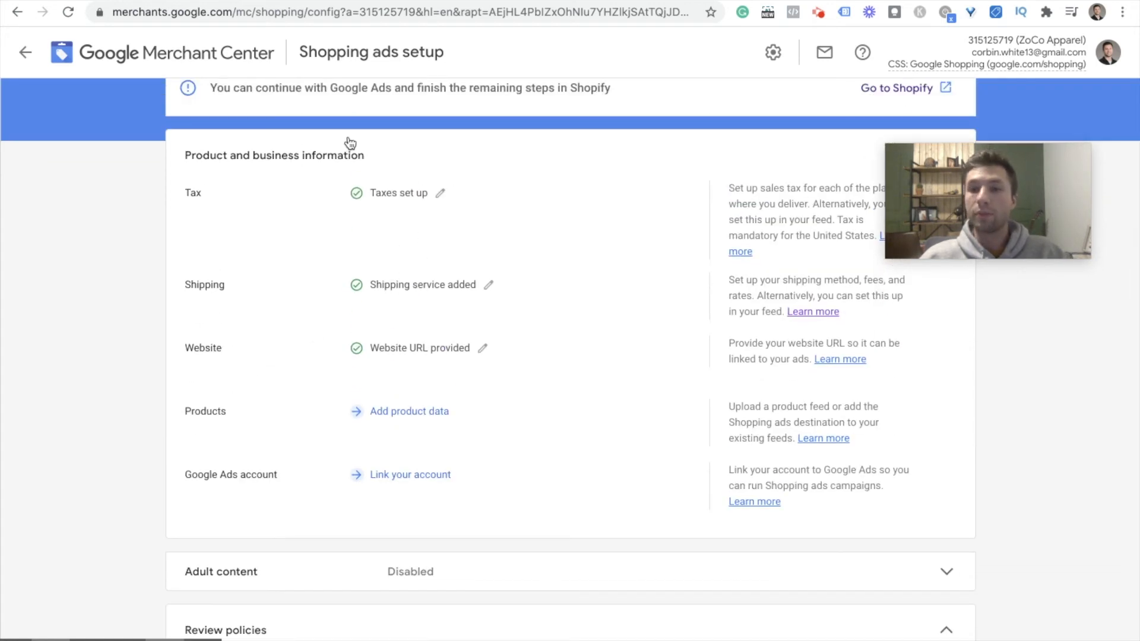
{"action": "scroll", "coordinate": [404, 263], "scroll_direction": "up", "scroll_amount": 3}
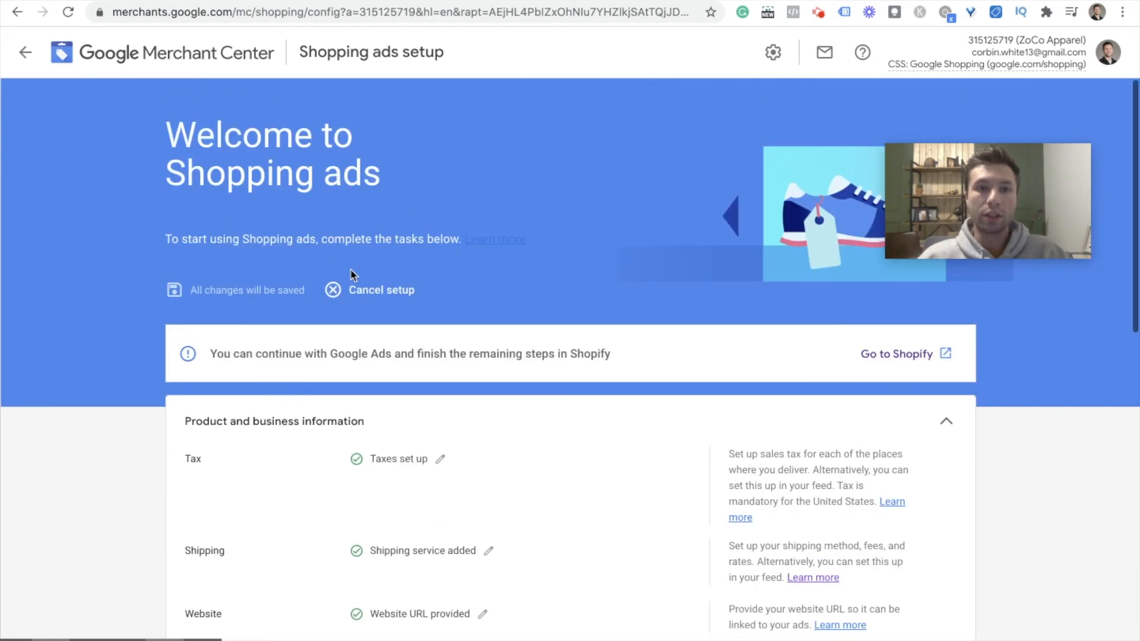
{"action": "left_click", "coordinate": [26, 53]}
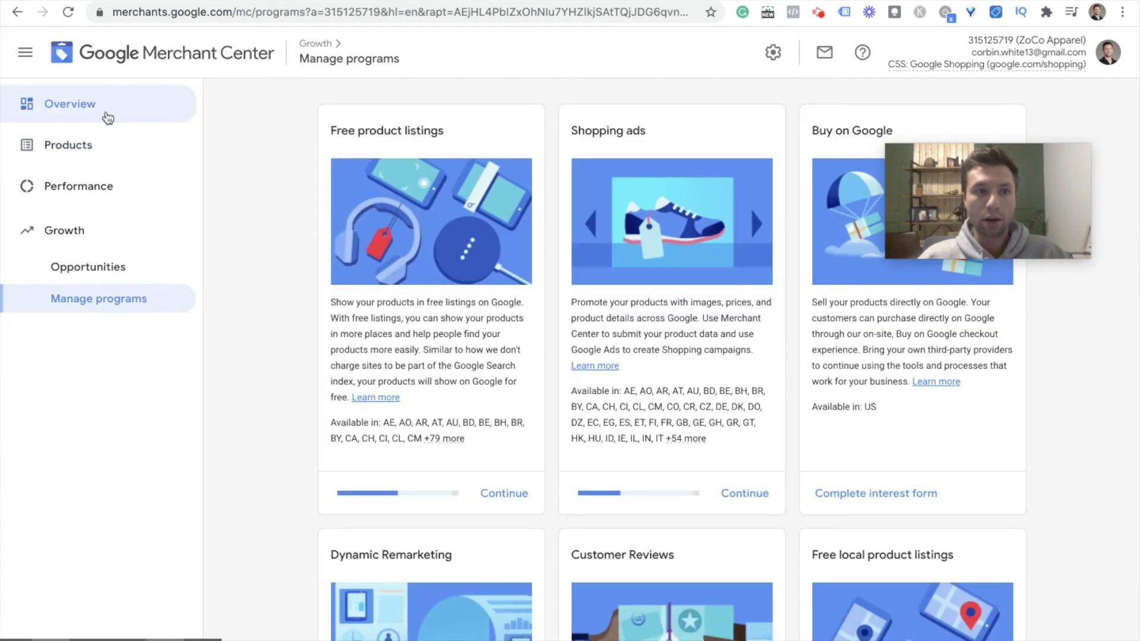
{"action": "left_click", "coordinate": [106, 110]}
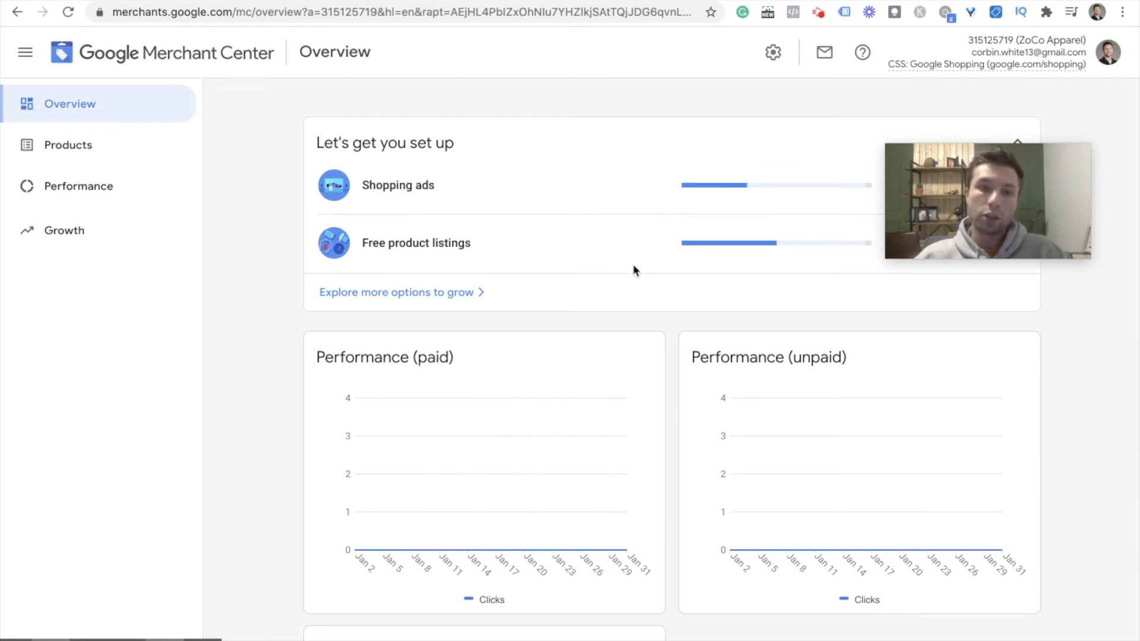
Return to the Simprosys feed app and confirm that the required Merchant Center programs are enabled.
{"action": "left_click", "coordinate": [522, 1]}
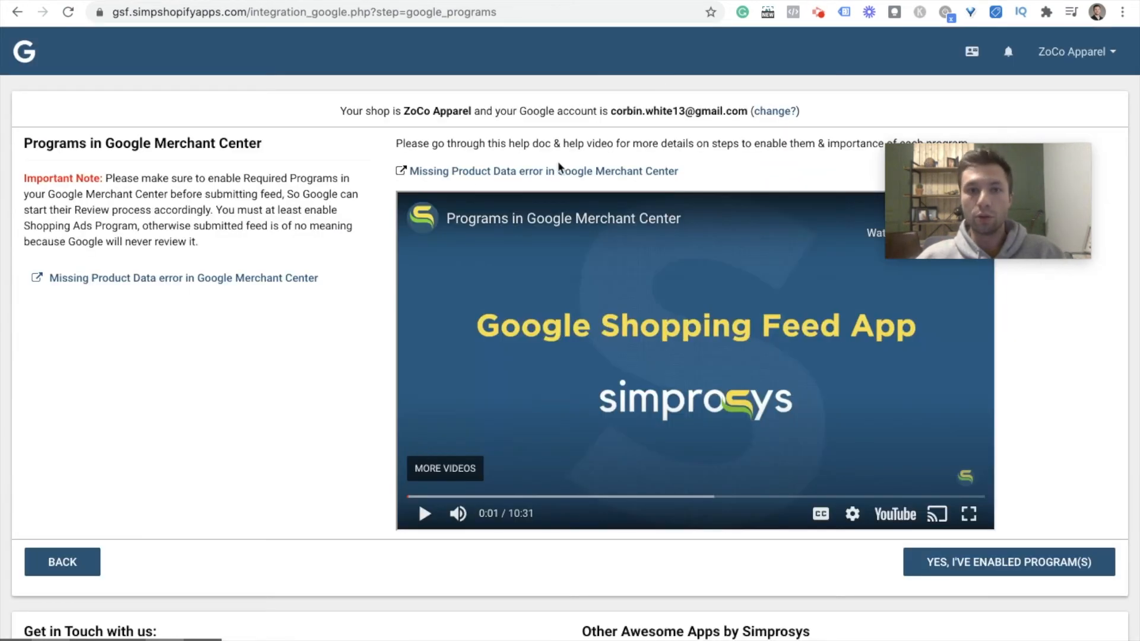
{"action": "scroll", "coordinate": [452, 310], "scroll_direction": "down", "scroll_amount": 1}
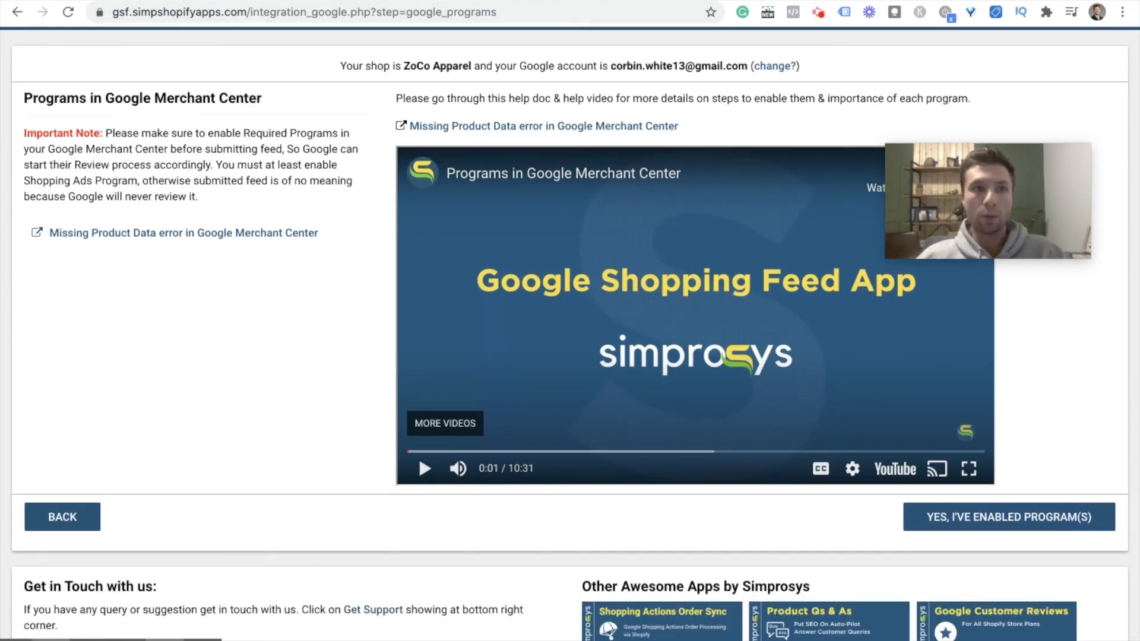
{"action": "left_click", "coordinate": [178, 0]}
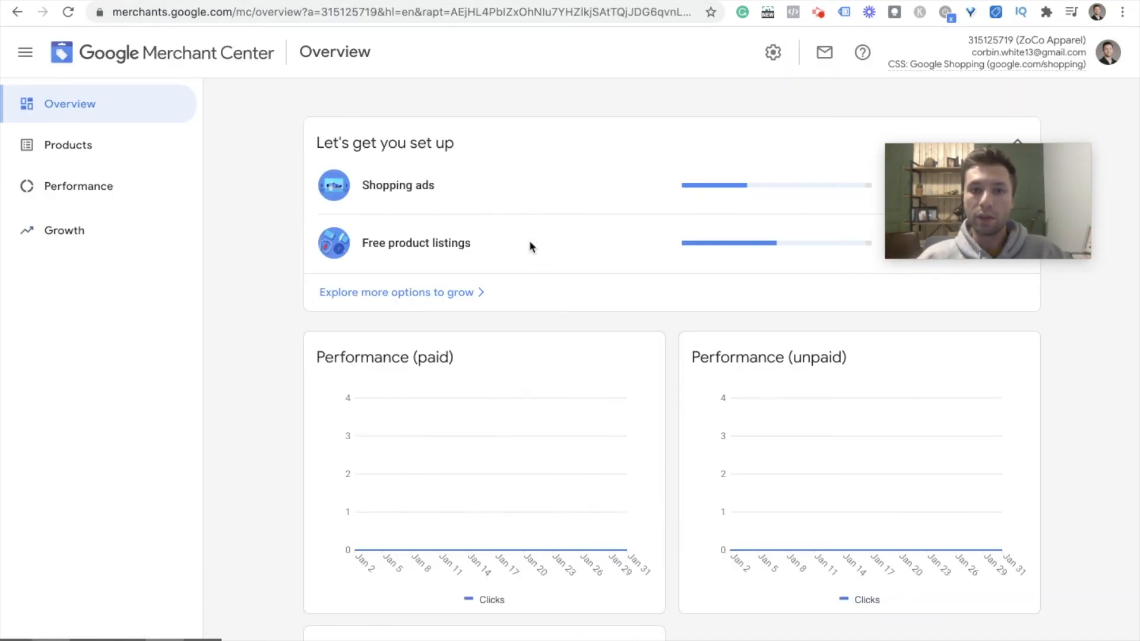
{"action": "left_click", "coordinate": [768, 1]}
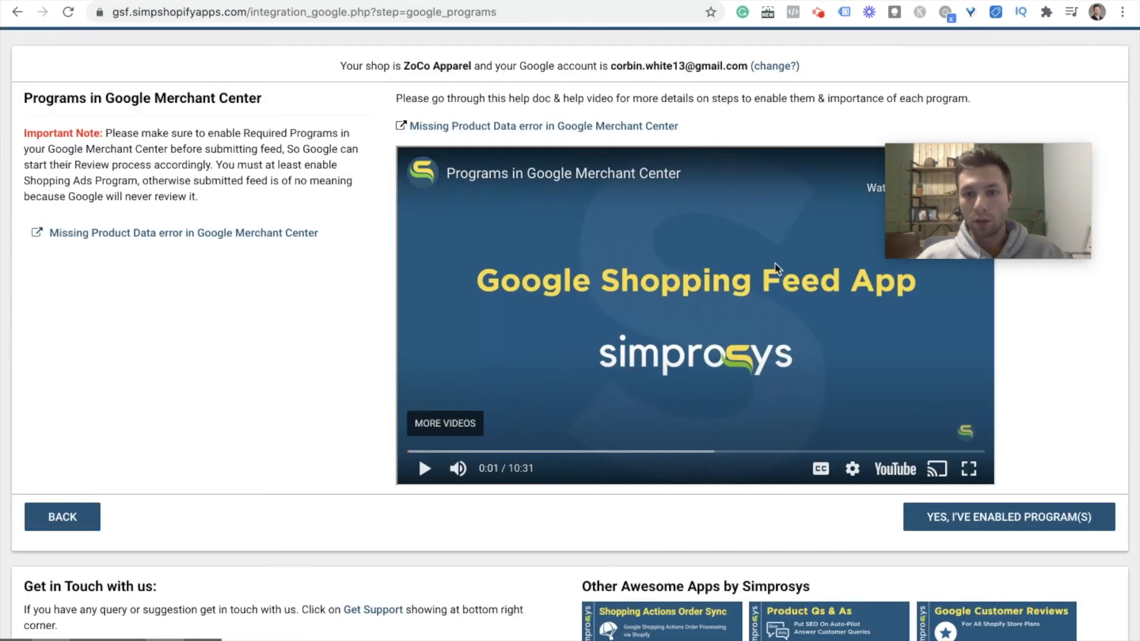
{"action": "left_click", "coordinate": [1005, 517]}
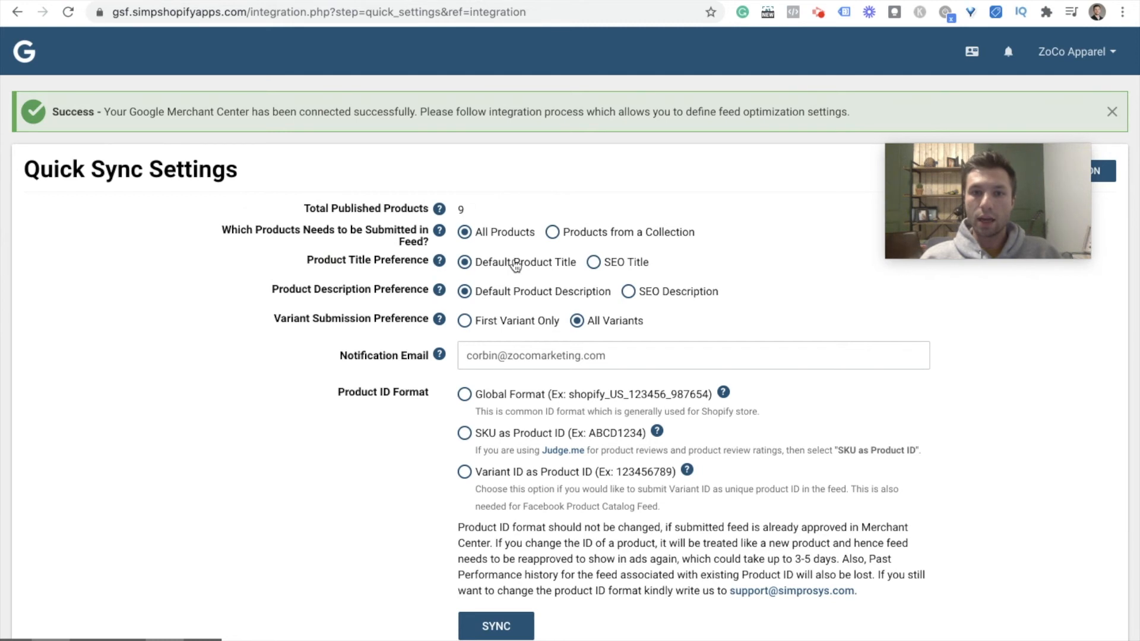
Choose Global Format as the product ID format, keep all products and all variants, and sync the product feed.
{"action": "scroll", "coordinate": [508, 262], "scroll_direction": "down", "scroll_amount": 1}
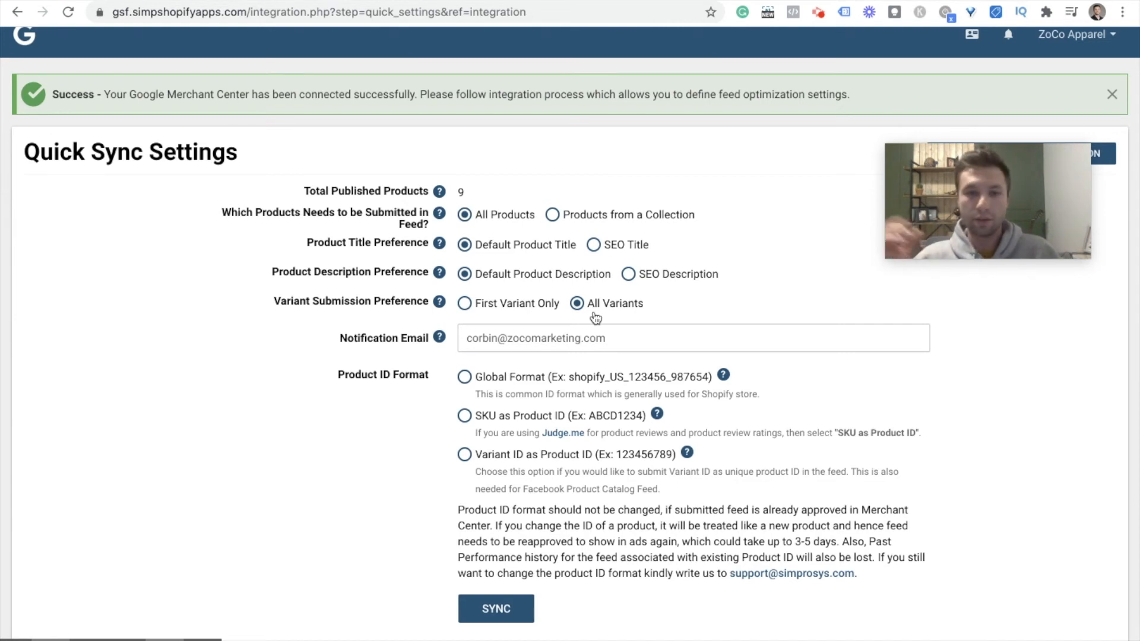
{"action": "scroll", "coordinate": [580, 362], "scroll_direction": "down", "scroll_amount": 1}
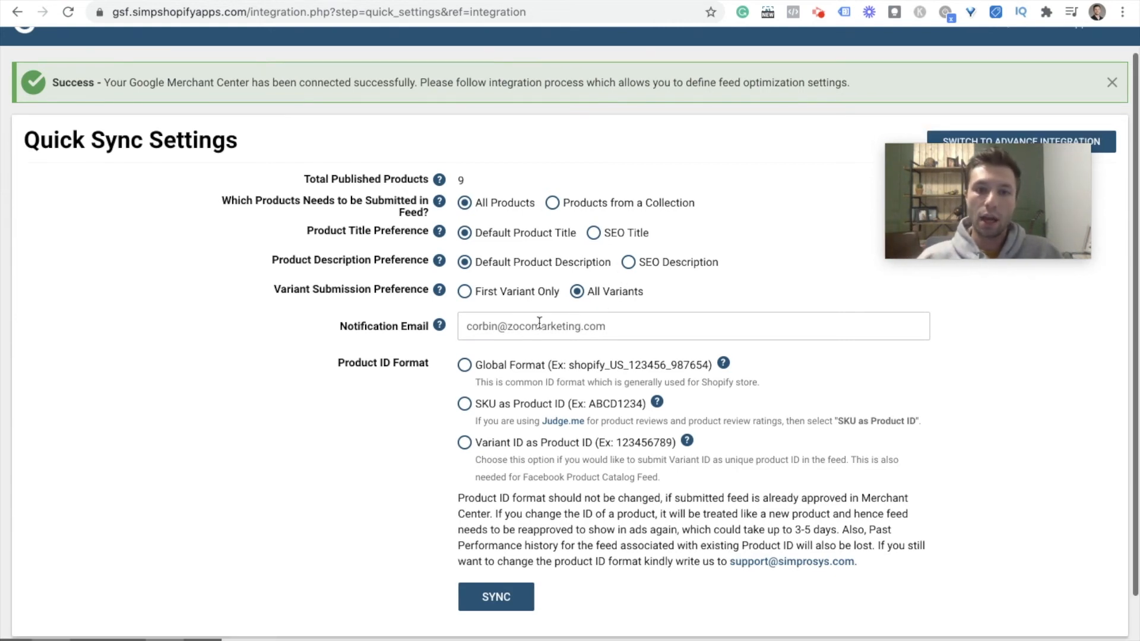
{"action": "scroll", "coordinate": [548, 389], "scroll_direction": "down", "scroll_amount": 2}
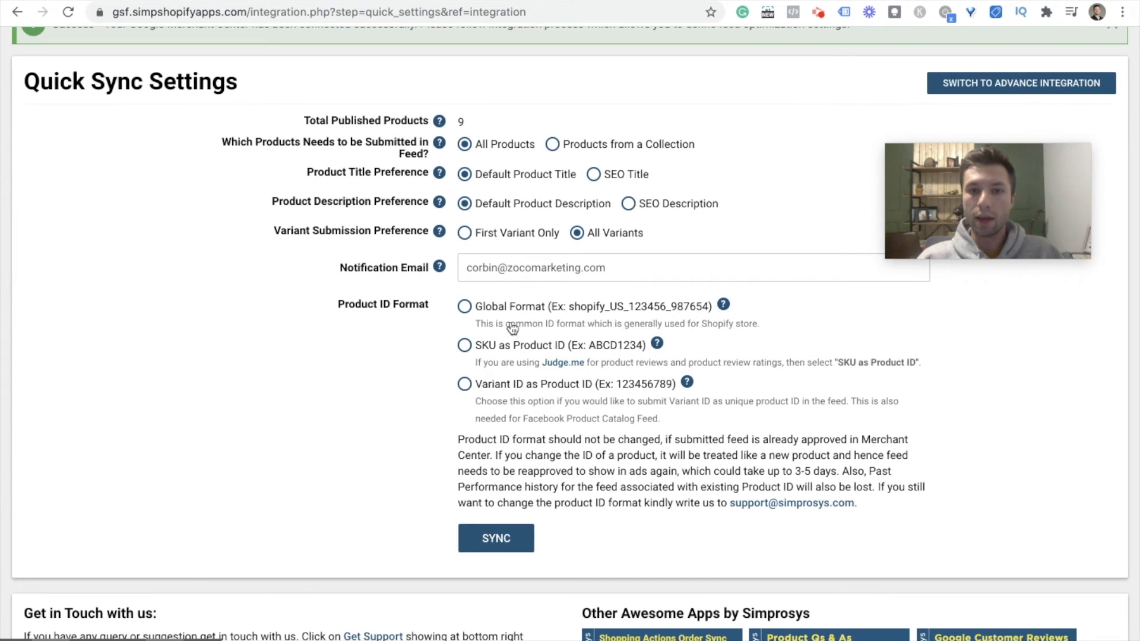
{"action": "left_click", "coordinate": [465, 306]}
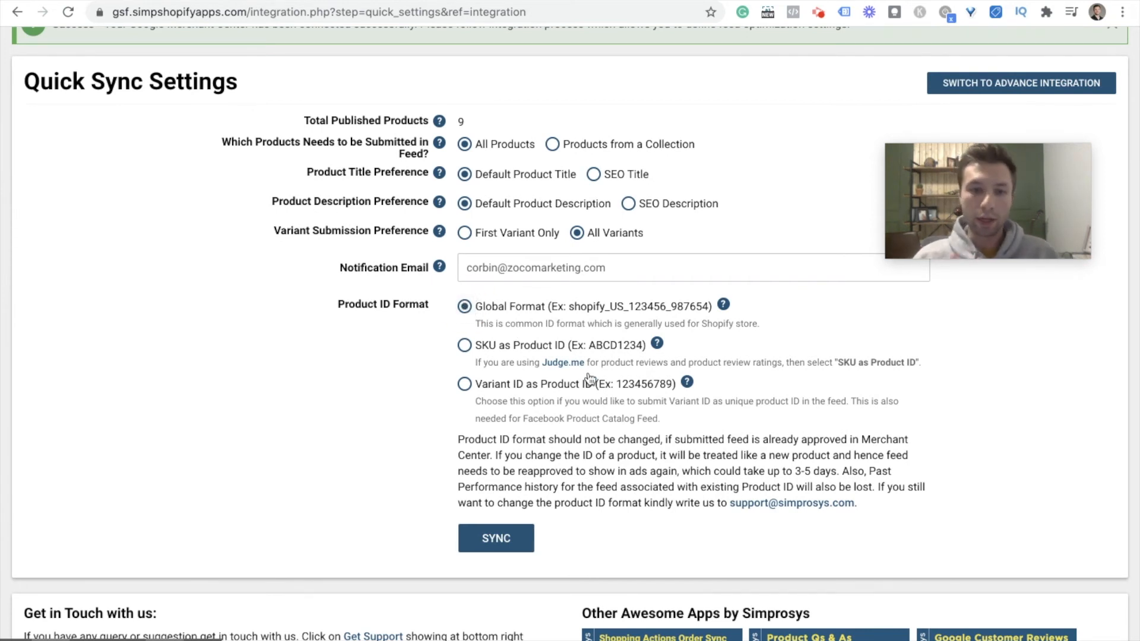
{"action": "scroll", "coordinate": [590, 378], "scroll_direction": "down", "scroll_amount": 1}
{"action": "left_click", "coordinate": [504, 504]}
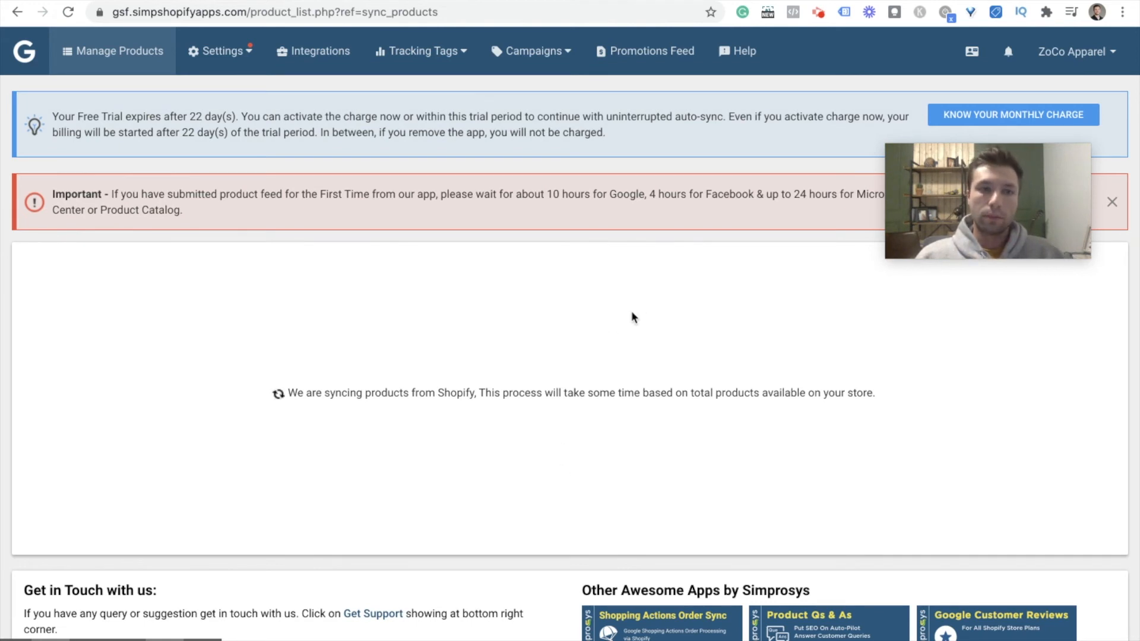
{"action": "scroll", "coordinate": [646, 309], "scroll_direction": "down", "scroll_amount": 1}
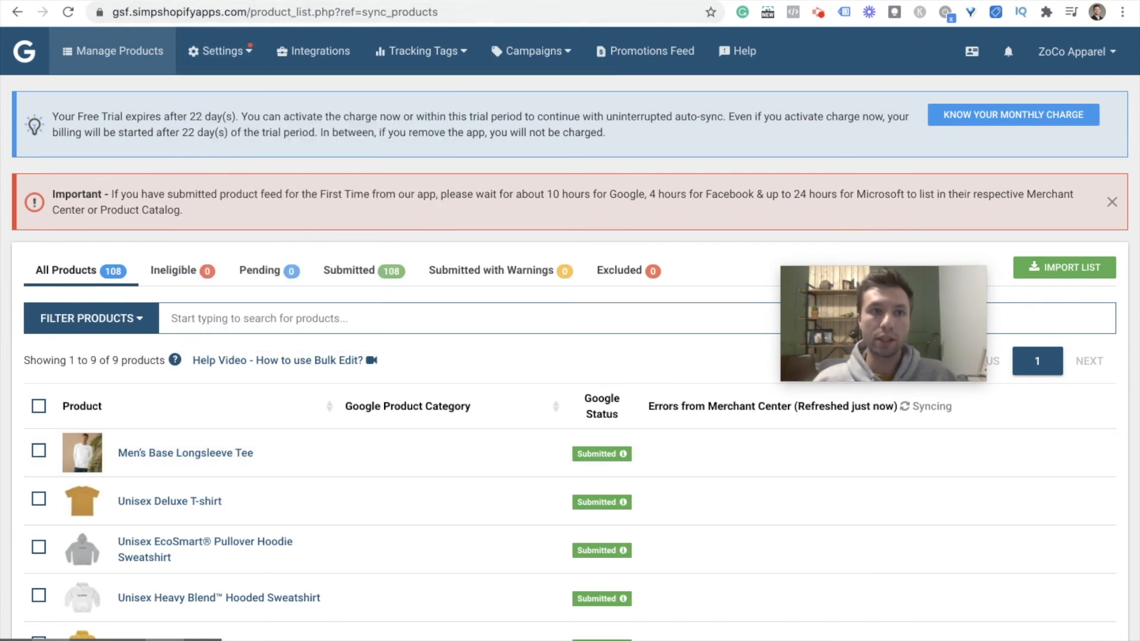
Switch to the Setting Up Google Shopping Ads presentation and review the agenda points on the product feed and Google Ads connection.
{"action": "left_click", "coordinate": [146, 1]}
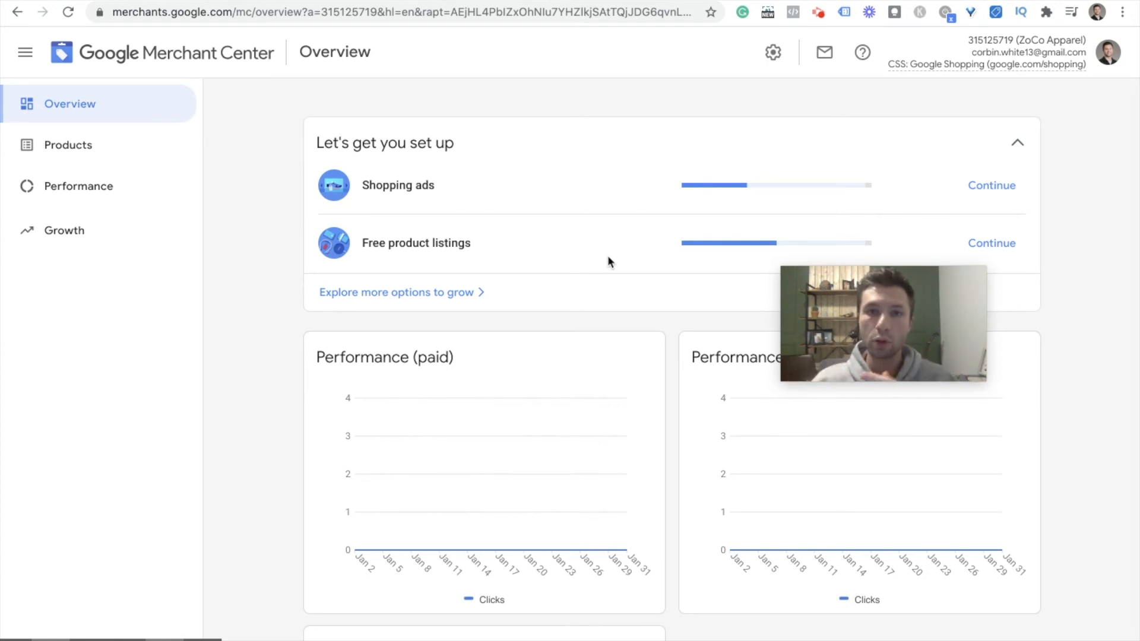
{"action": "left_click", "coordinate": [285, 1]}
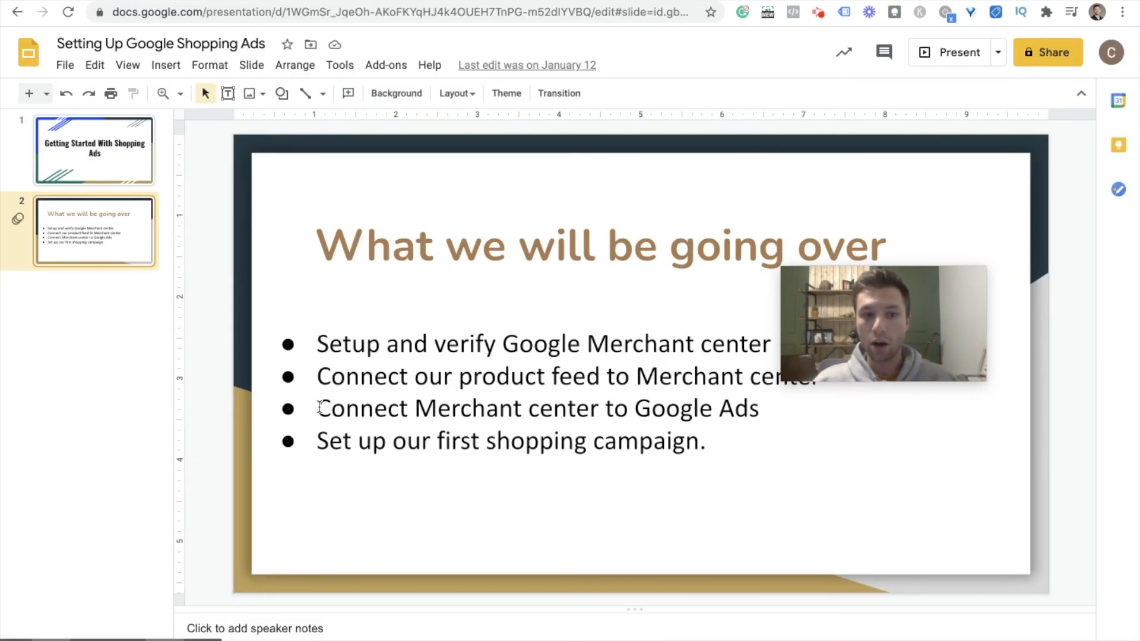
{"action": "left_click_drag", "start_coordinate": [320, 407], "coordinate": [629, 407]}
{"action": "left_click", "coordinate": [389, 377]}
{"action": "left_click_drag", "start_coordinate": [313, 380], "coordinate": [802, 381]}
{"action": "left_click_drag", "start_coordinate": [879, 311], "coordinate": [915, 290]}
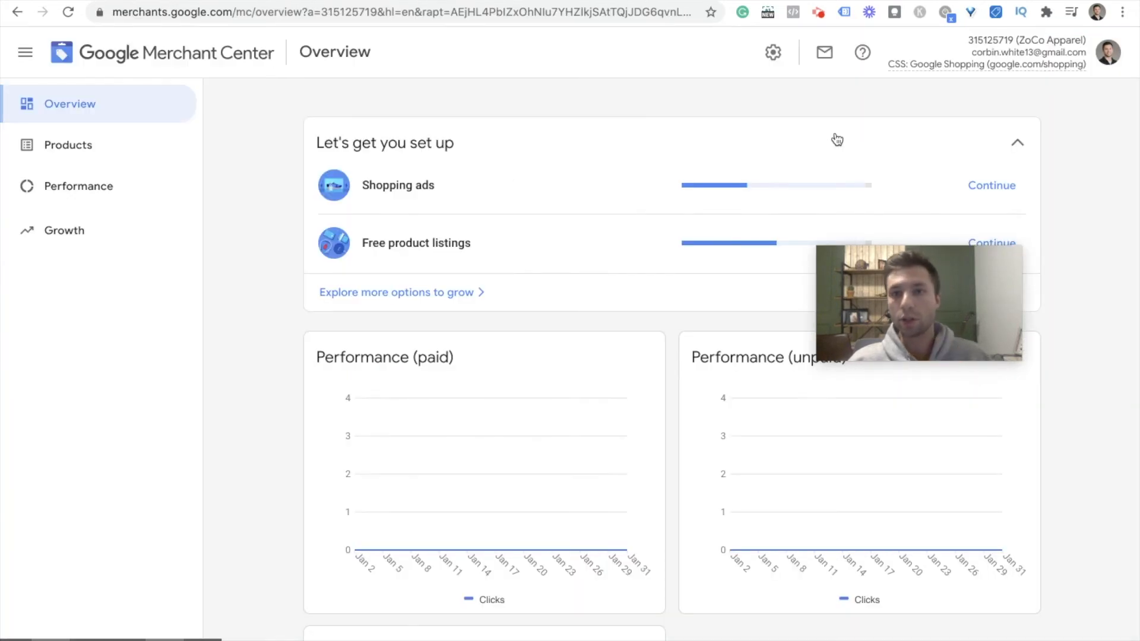
{"action": "left_click", "coordinate": [774, 54]}
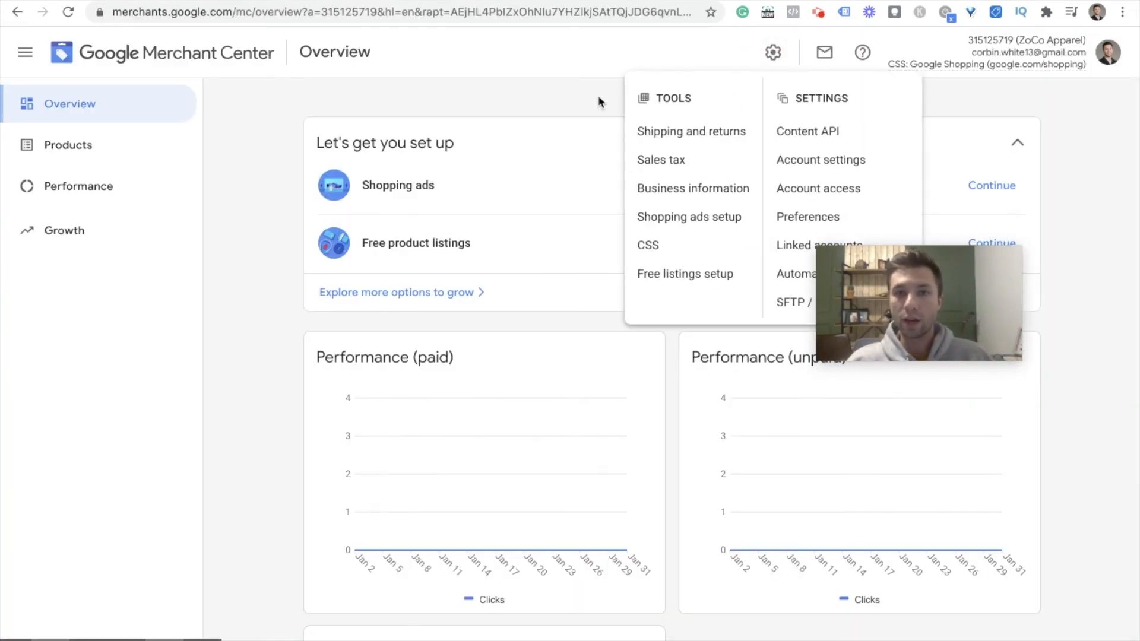
{"action": "left_click", "coordinate": [617, 101]}
{"action": "left_click", "coordinate": [773, 55]}
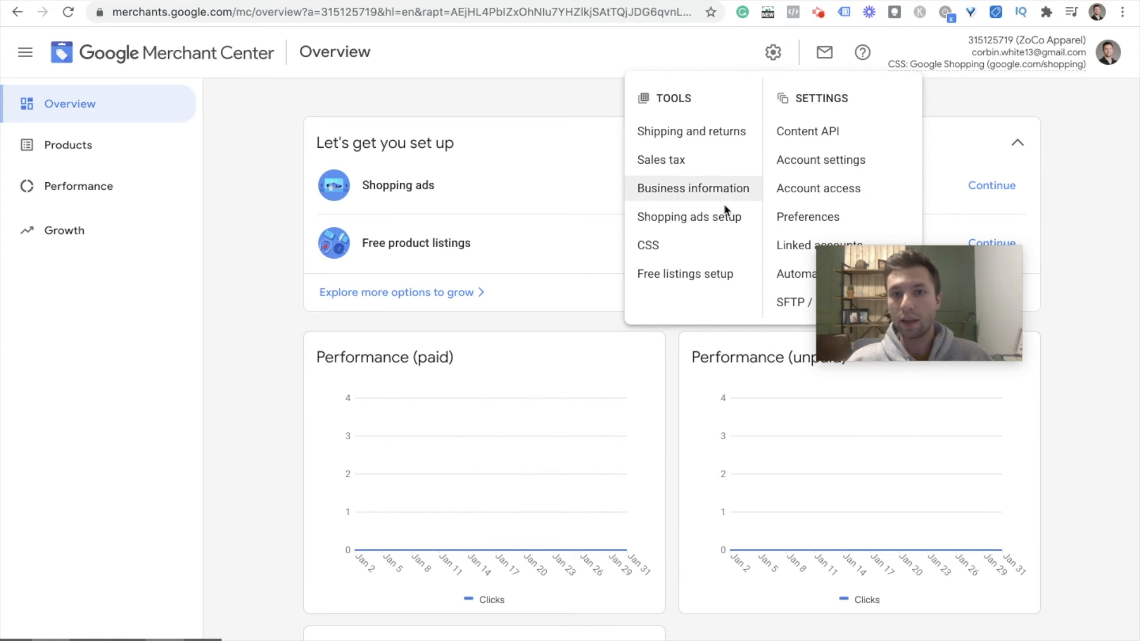
{"action": "left_click", "coordinate": [576, 102]}
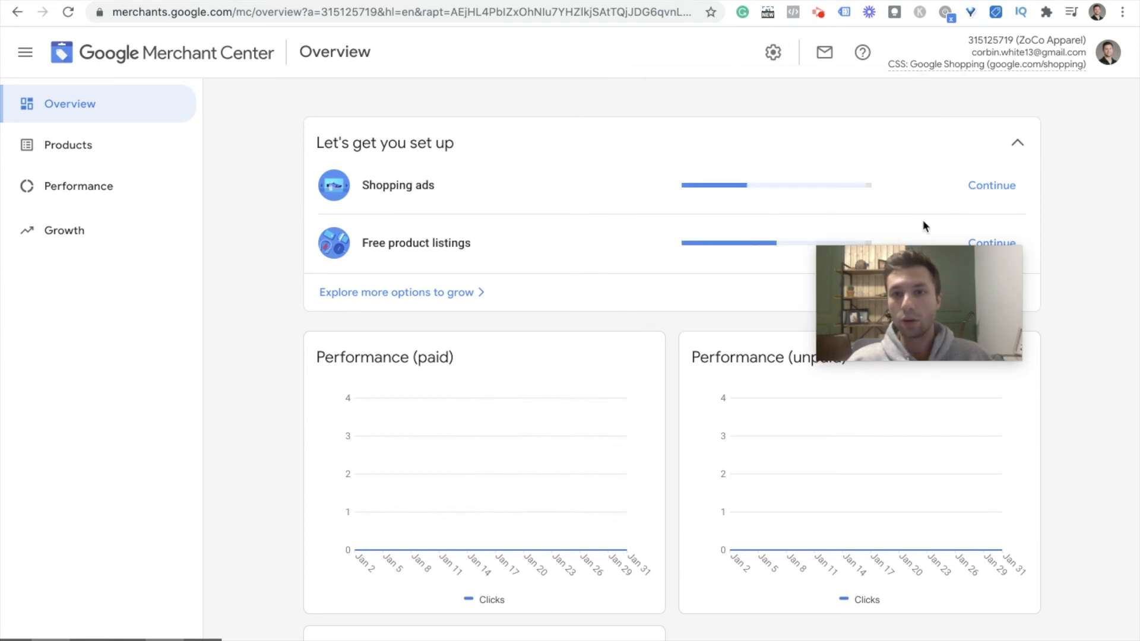
Open the Google Ads account task in the Shopping ads setup and start linking an account under Other Google Ads accounts.
{"action": "left_click", "coordinate": [987, 187]}
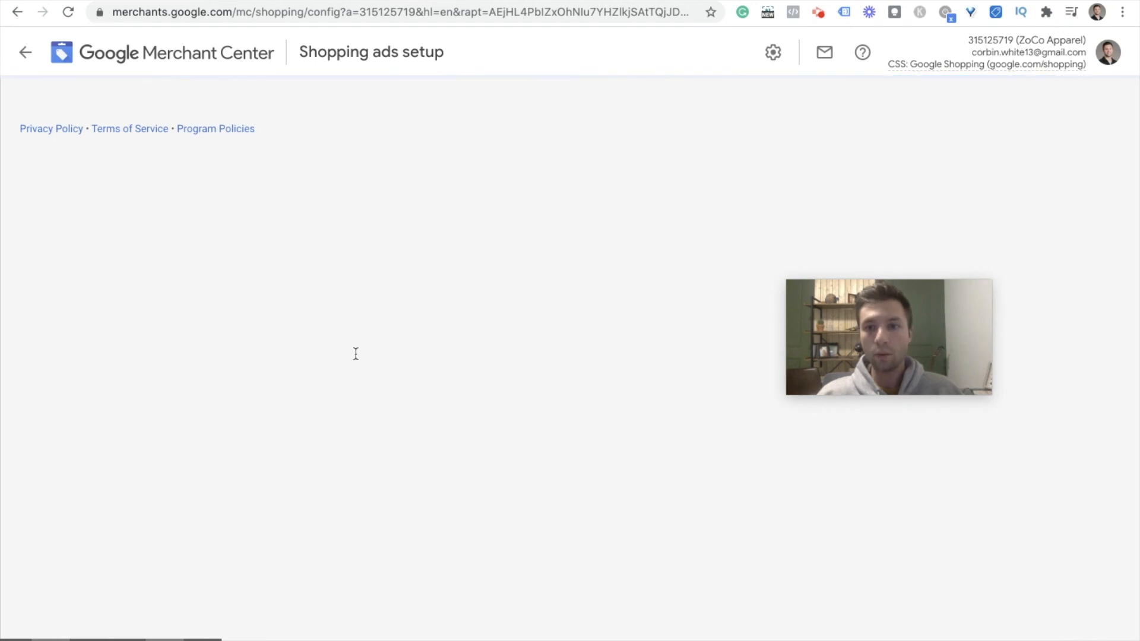
{"action": "scroll", "coordinate": [331, 402], "scroll_direction": "down", "scroll_amount": 6}
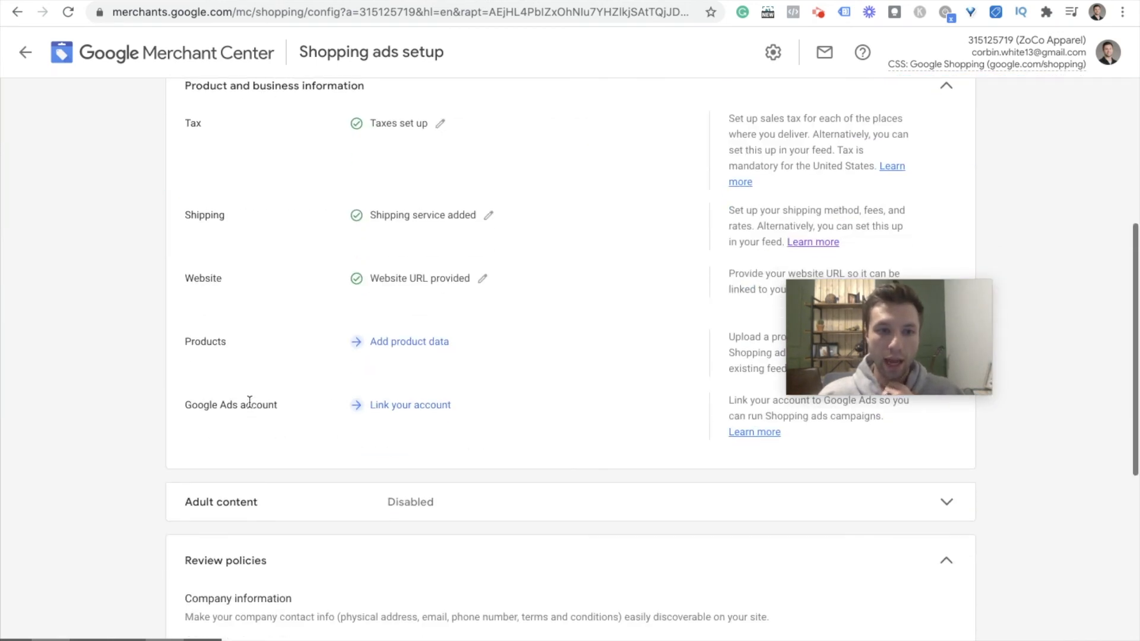
{"action": "left_click", "coordinate": [414, 407]}
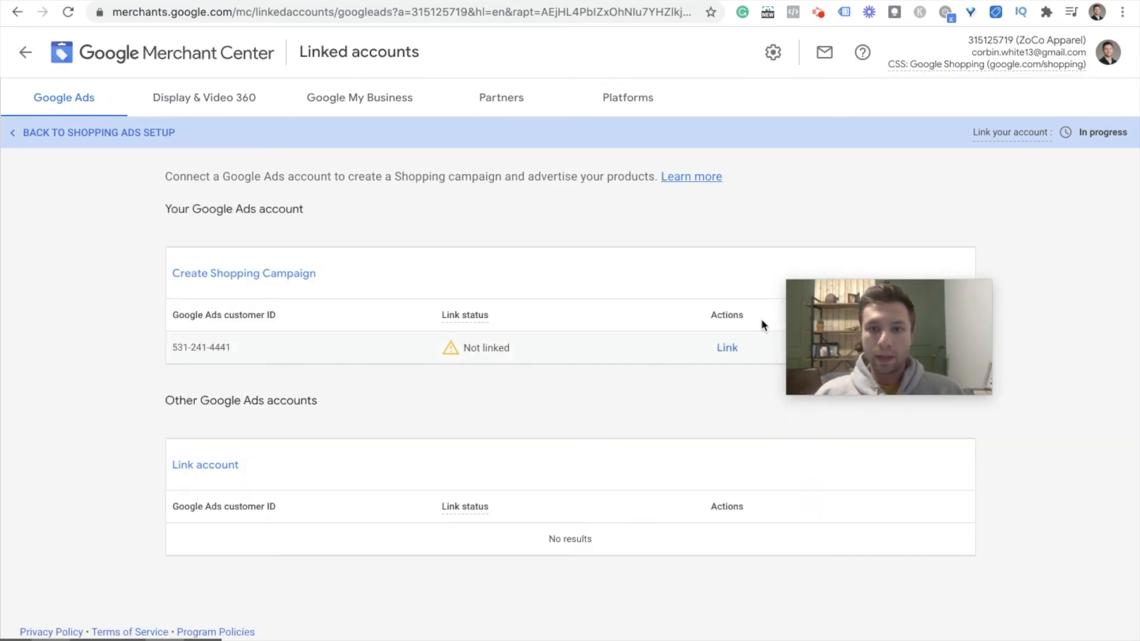
{"action": "left_click_drag", "start_coordinate": [824, 325], "coordinate": [874, 220]}
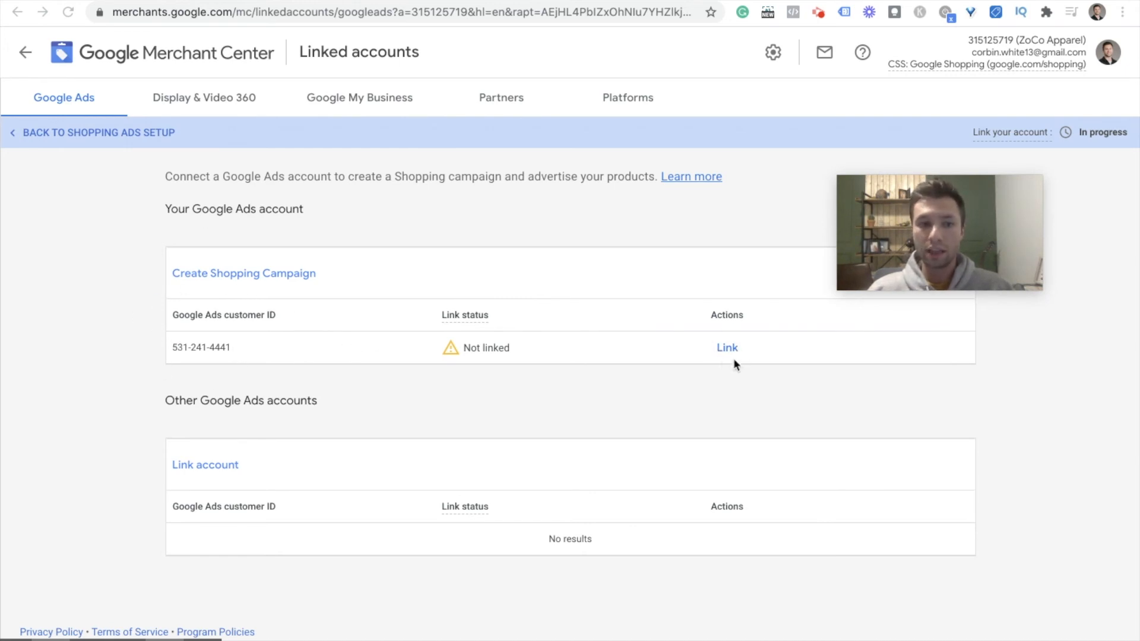
{"action": "left_click", "coordinate": [205, 466]}
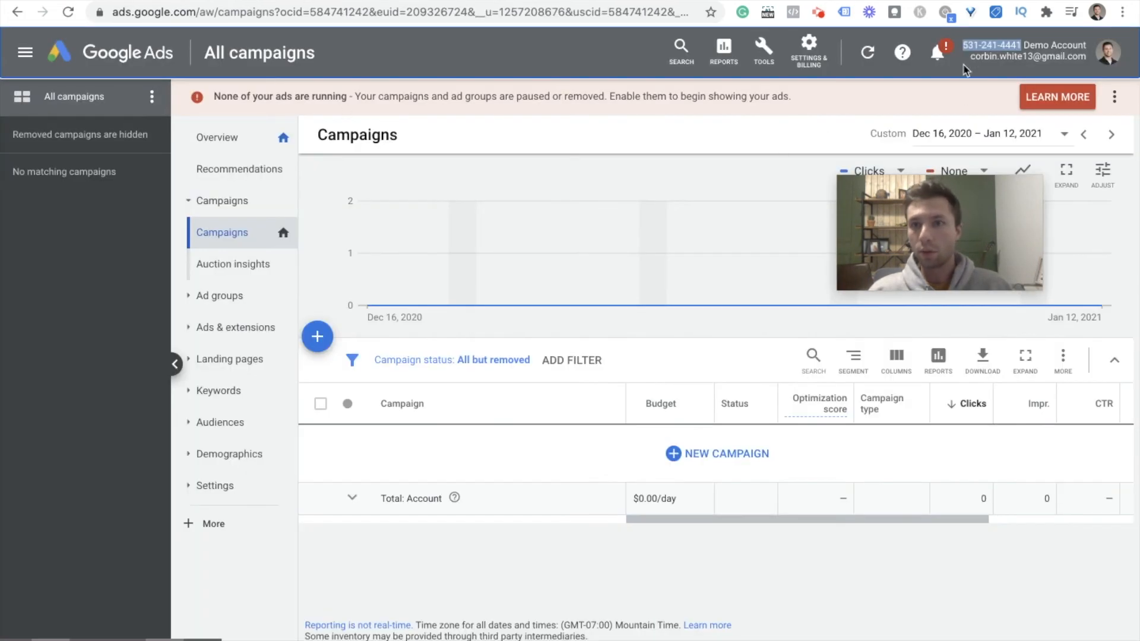
Copy the customer ID from the Google Ads demo account and send a Merchant Center link request to that account.
{"action": "left_click", "coordinate": [965, 50]}
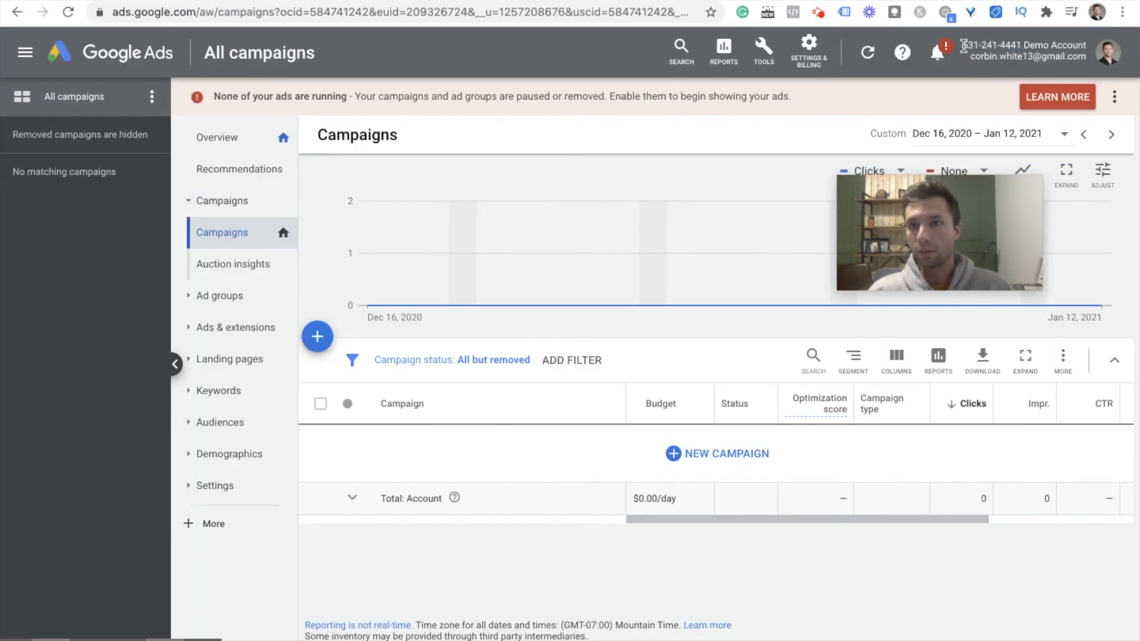
{"action": "left_click_drag", "start_coordinate": [1018, 45], "coordinate": [1021, 45]}
{"action": "key", "text": "ctrl+c"}
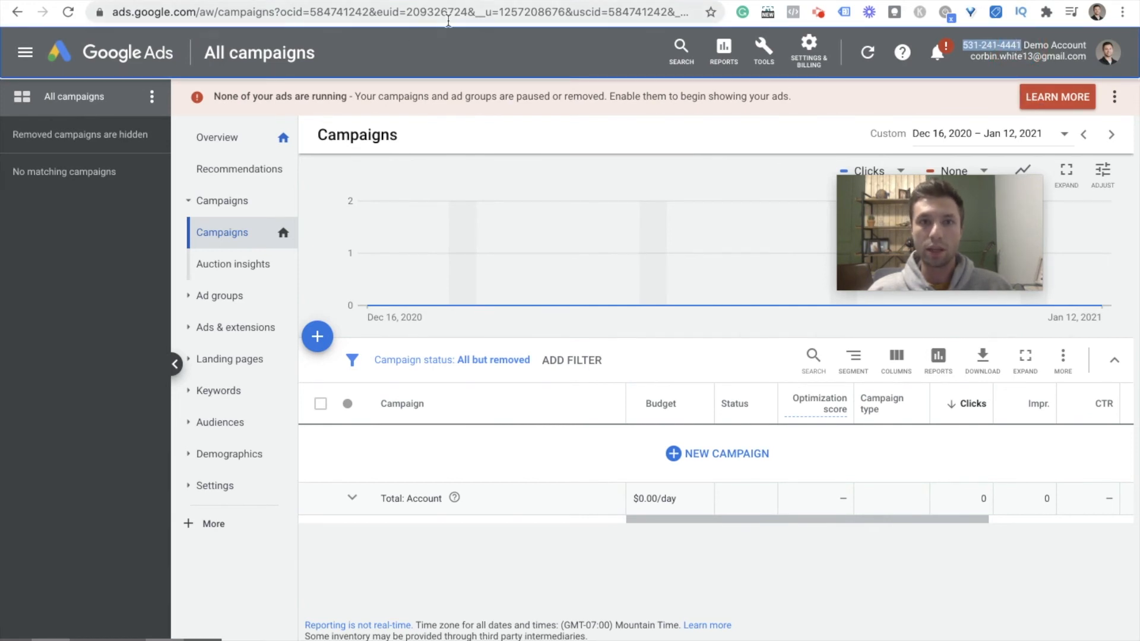
{"action": "left_click", "coordinate": [178, 1]}
{"action": "key", "text": "ctrl+v"}
{"action": "left_click", "coordinate": [724, 439]}
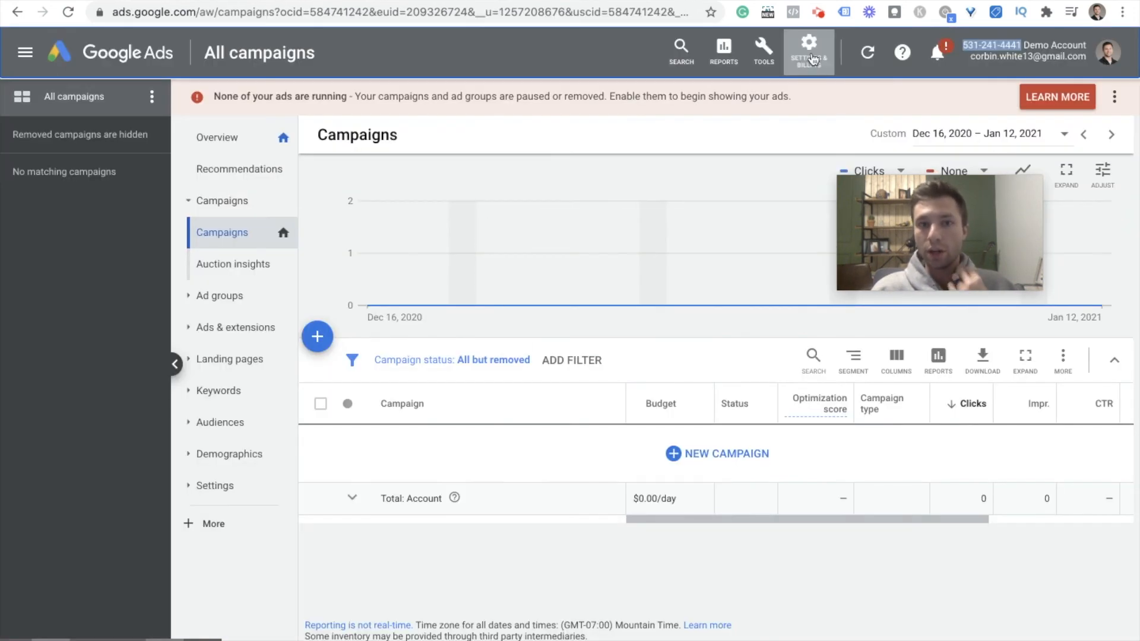
In the Google Ads linked accounts, open the Google Merchant Center details and approve the pending link request from ZoCo Apparel.
{"action": "left_click", "coordinate": [813, 59]}
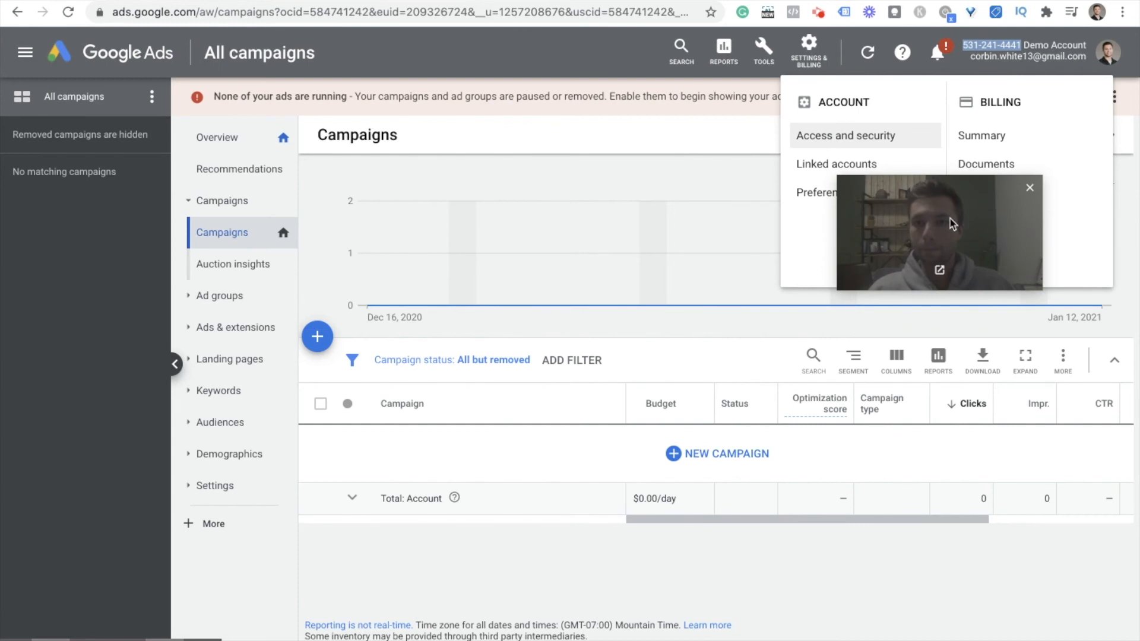
{"action": "left_click", "coordinate": [832, 166]}
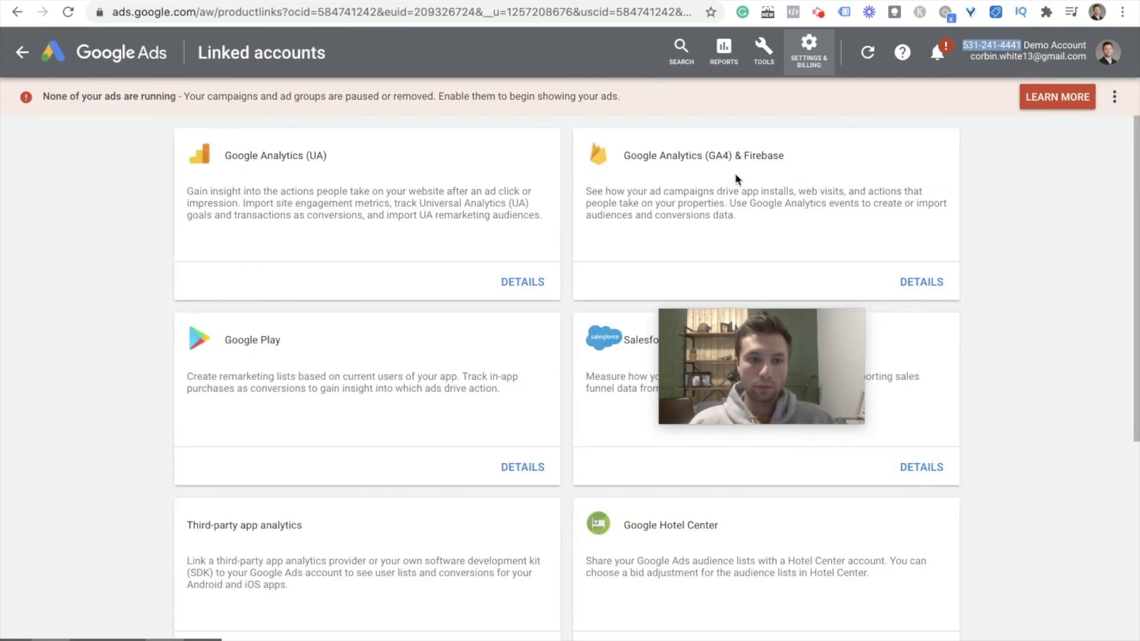
{"action": "scroll", "coordinate": [526, 296], "scroll_direction": "down", "scroll_amount": 6}
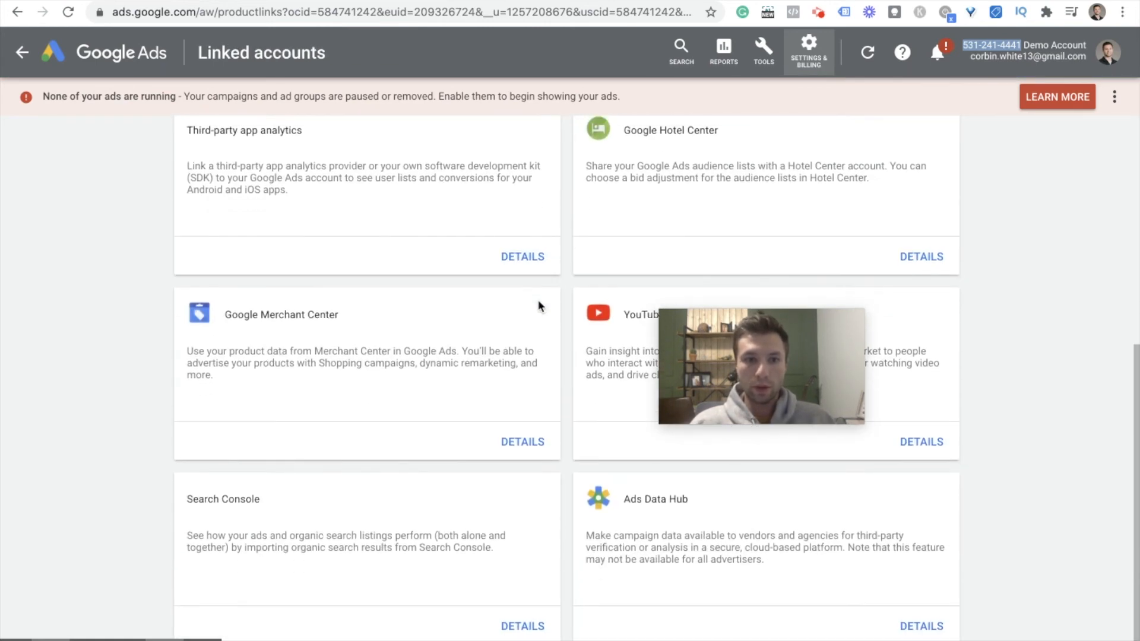
{"action": "left_click", "coordinate": [526, 482]}
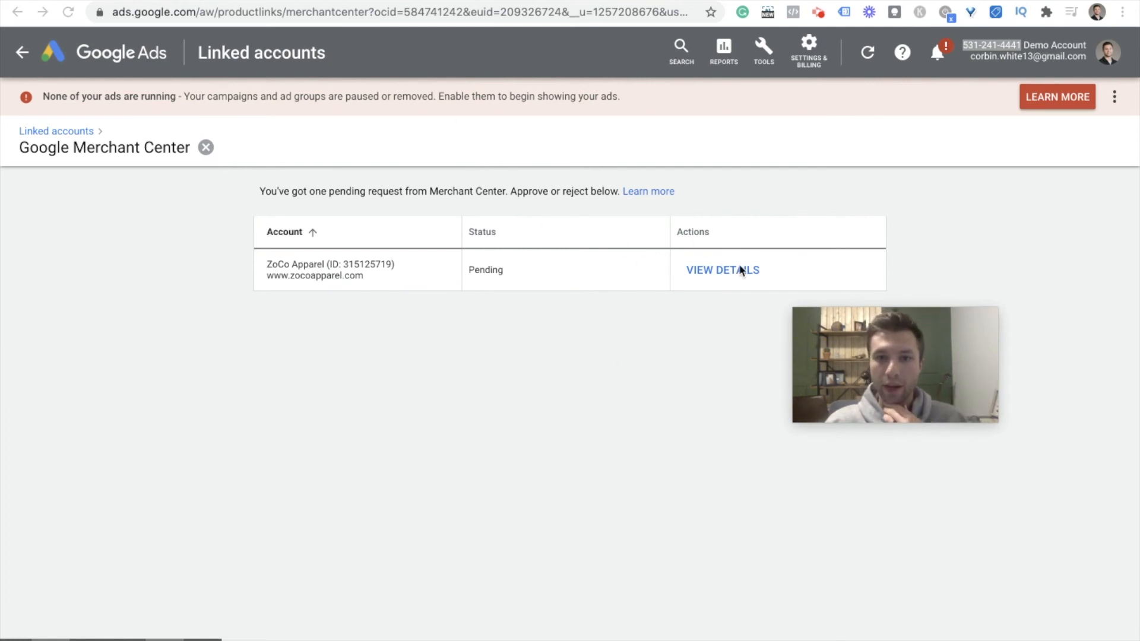
{"action": "left_click", "coordinate": [723, 270]}
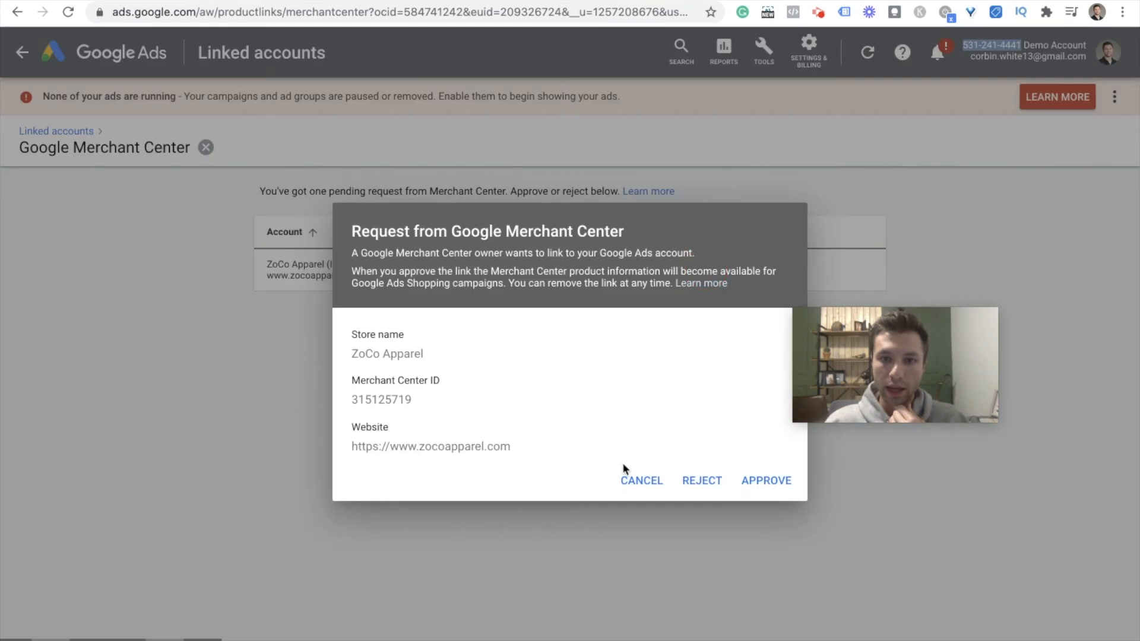
{"action": "left_click", "coordinate": [757, 482]}
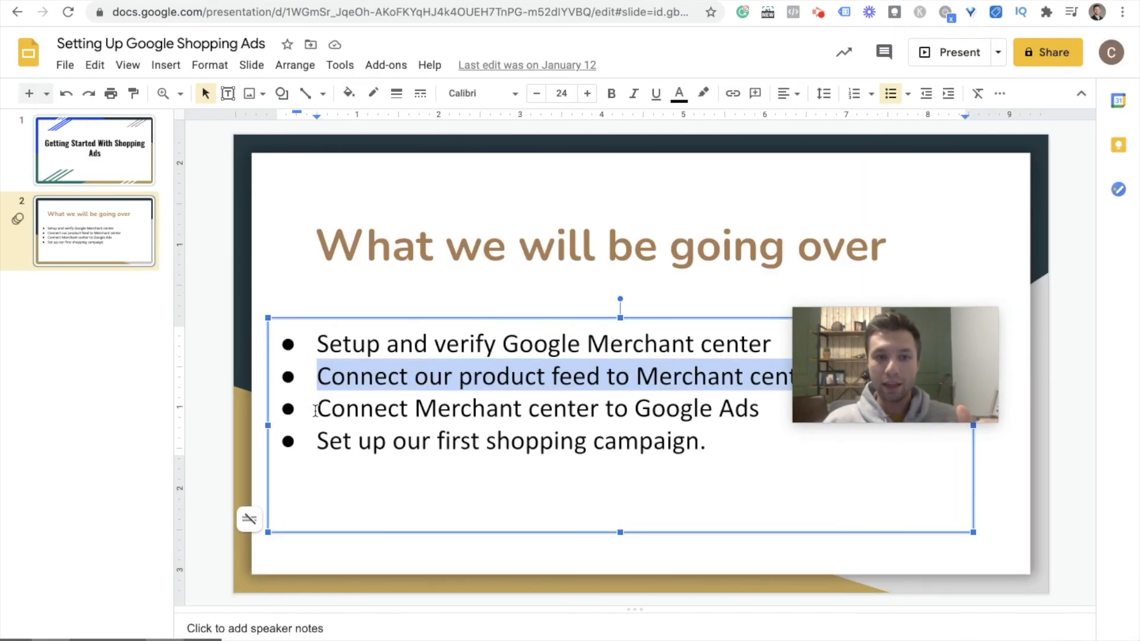
Review the presentation's agenda points on the Google Ads connection and first shopping campaign, and return to the Google Ads campaigns overview.
{"action": "left_click_drag", "start_coordinate": [315, 411], "coordinate": [760, 399]}
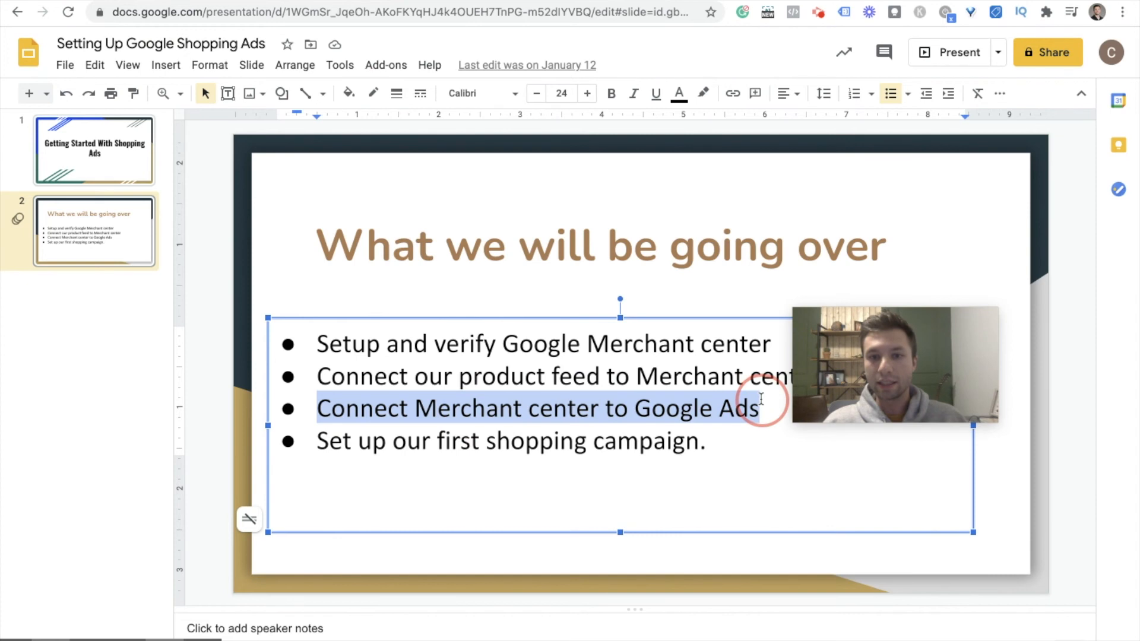
{"action": "left_click_drag", "start_coordinate": [316, 440], "coordinate": [693, 439]}
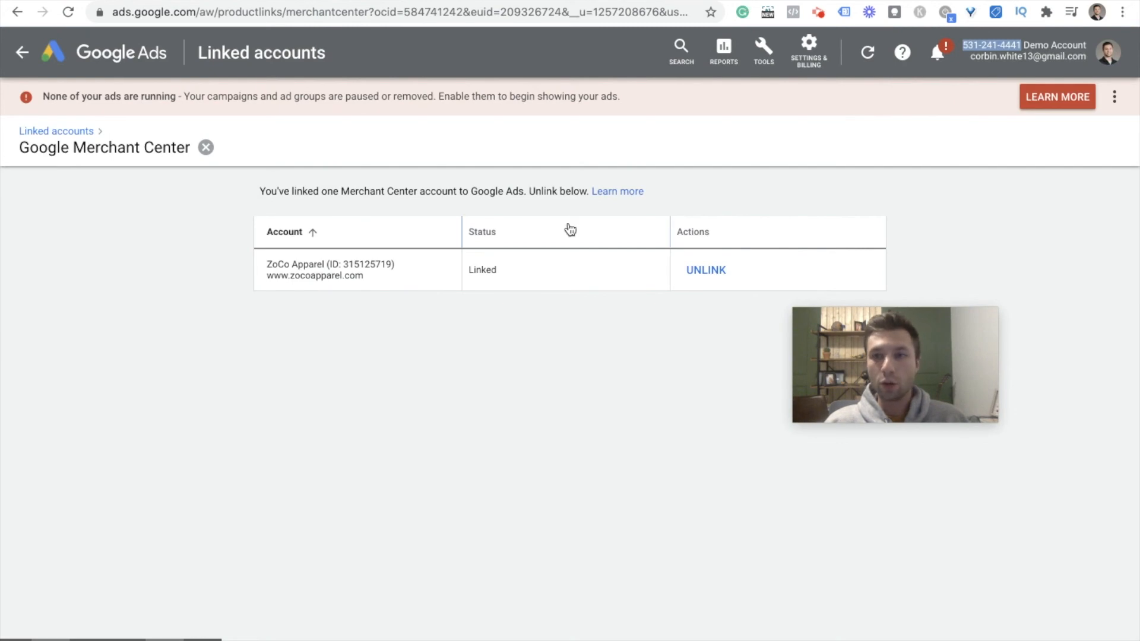
{"action": "left_click", "coordinate": [21, 54]}
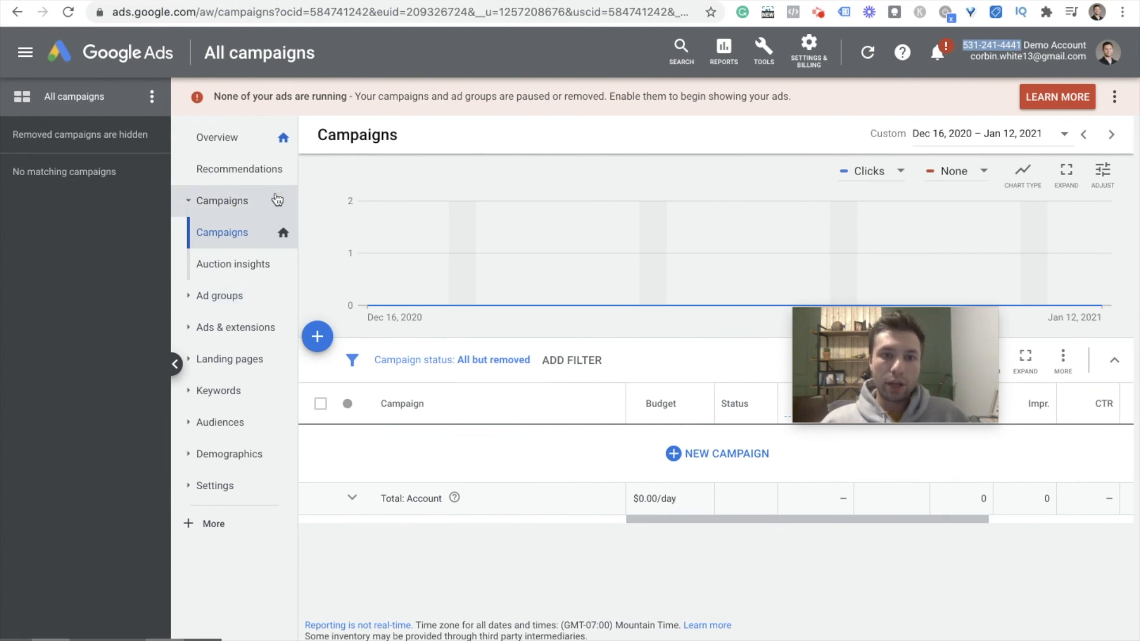
Create a new Google Ads campaign with Sales as the goal and Shopping as the campaign type.
{"action": "left_click", "coordinate": [318, 338]}
{"action": "left_click", "coordinate": [428, 386]}
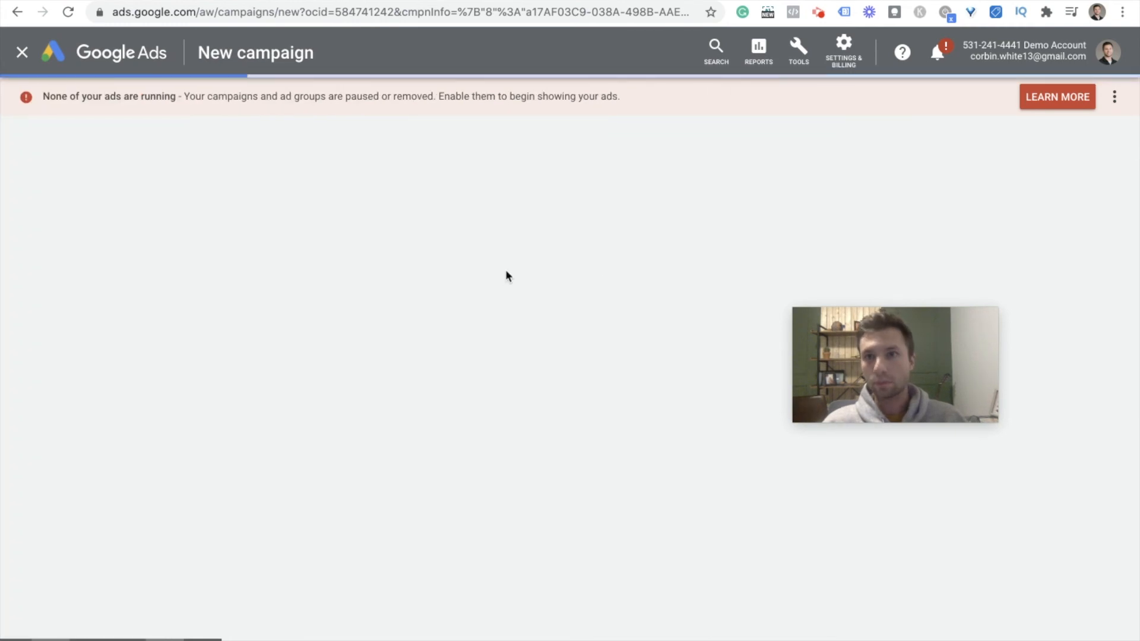
{"action": "mouse_move", "coordinate": [850, 351]}
{"action": "left_click_drag", "start_coordinate": [850, 351], "coordinate": [917, 235]}
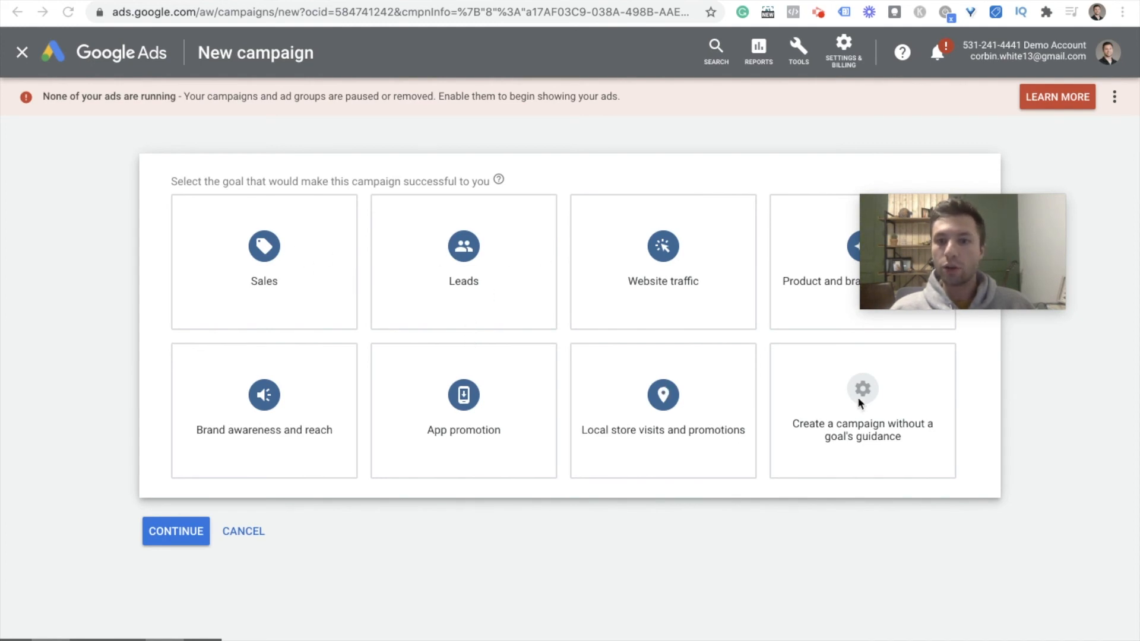
{"action": "left_click", "coordinate": [262, 262]}
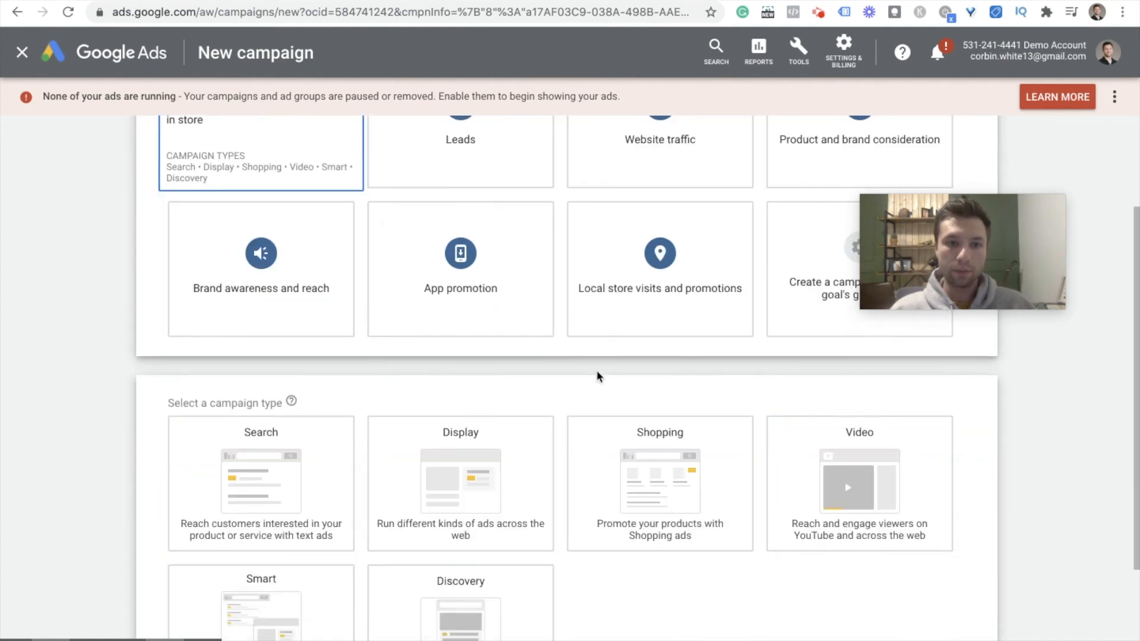
{"action": "left_click", "coordinate": [650, 305]}
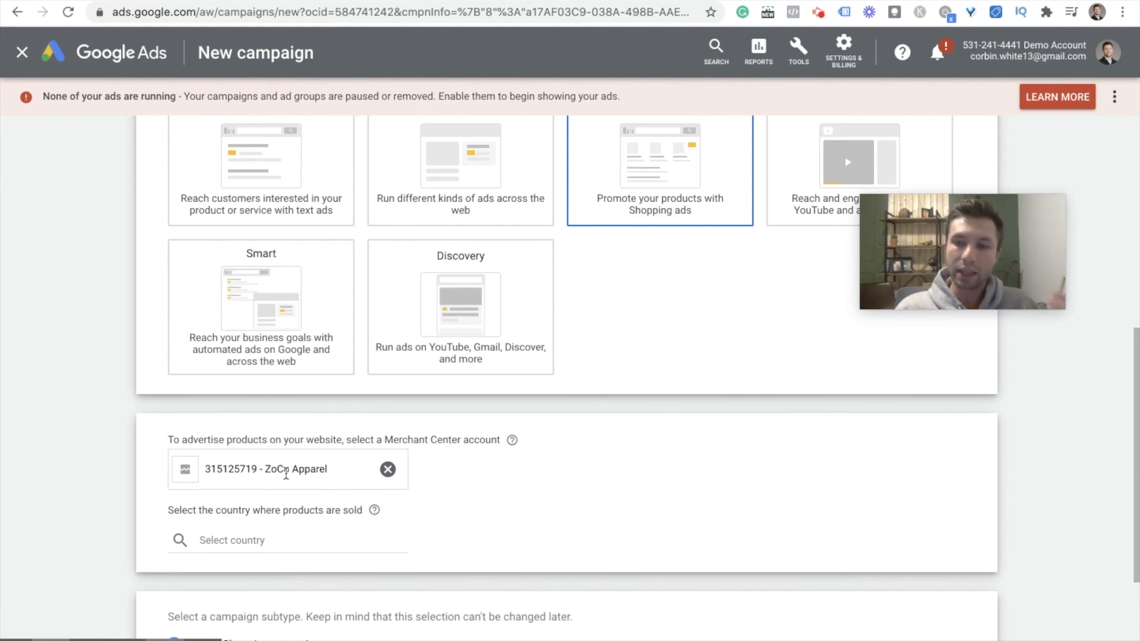
Set United States as the country of sale, choose the Standard Shopping campaign subtype and continue to the campaign settings.
{"action": "scroll", "coordinate": [291, 468], "scroll_direction": "down", "scroll_amount": 1}
{"action": "left_click", "coordinate": [214, 496]}
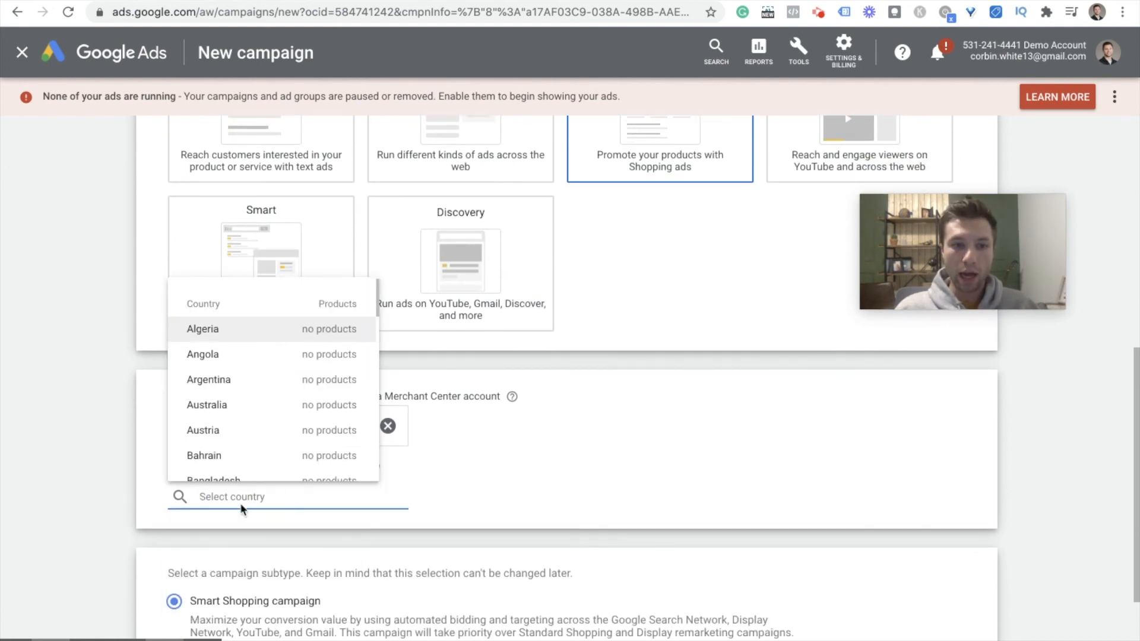
{"action": "scroll", "coordinate": [234, 347], "scroll_direction": "down", "scroll_amount": 20}
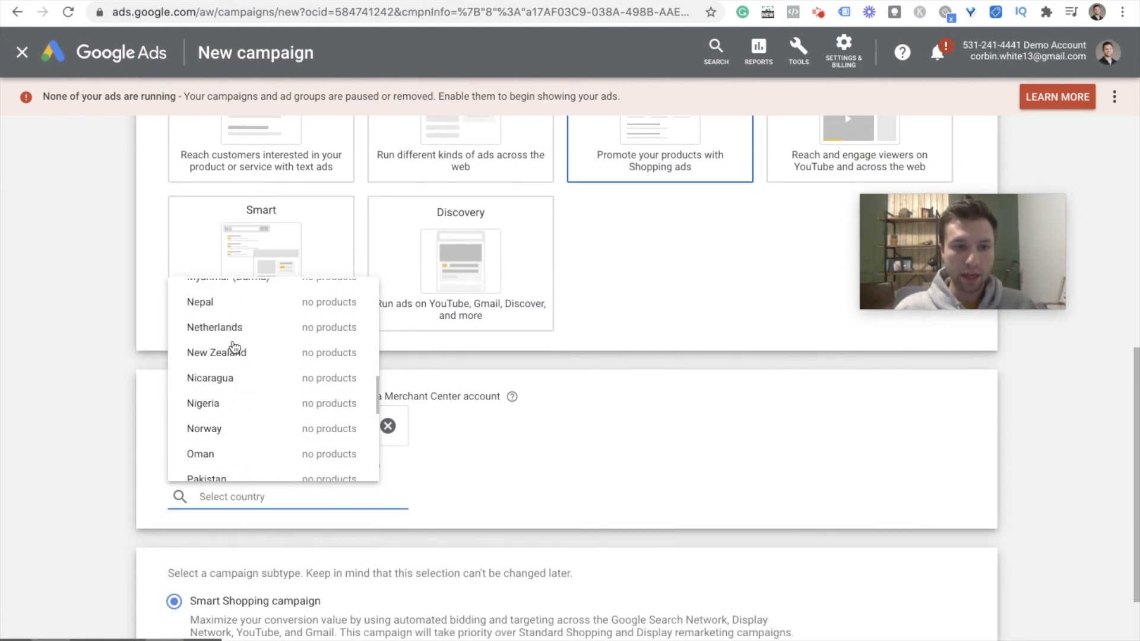
{"action": "scroll", "coordinate": [235, 347], "scroll_direction": "down", "scroll_amount": 4}
{"action": "left_click", "coordinate": [234, 368]}
{"action": "scroll", "coordinate": [146, 475], "scroll_direction": "down", "scroll_amount": 4}
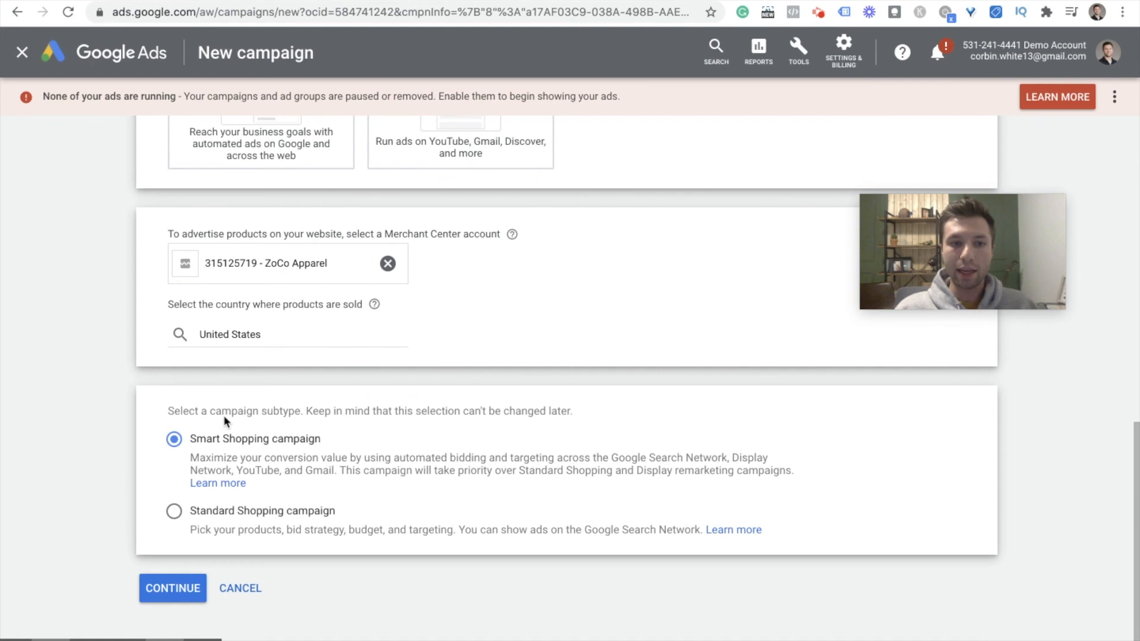
{"action": "left_click", "coordinate": [176, 516]}
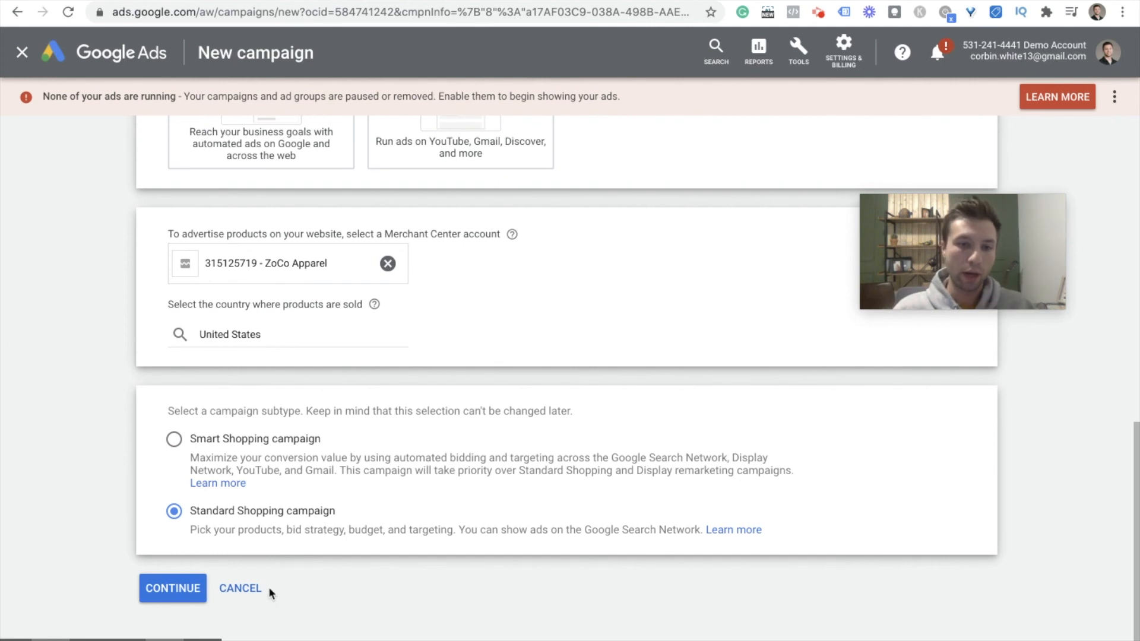
{"action": "left_click", "coordinate": [181, 589]}
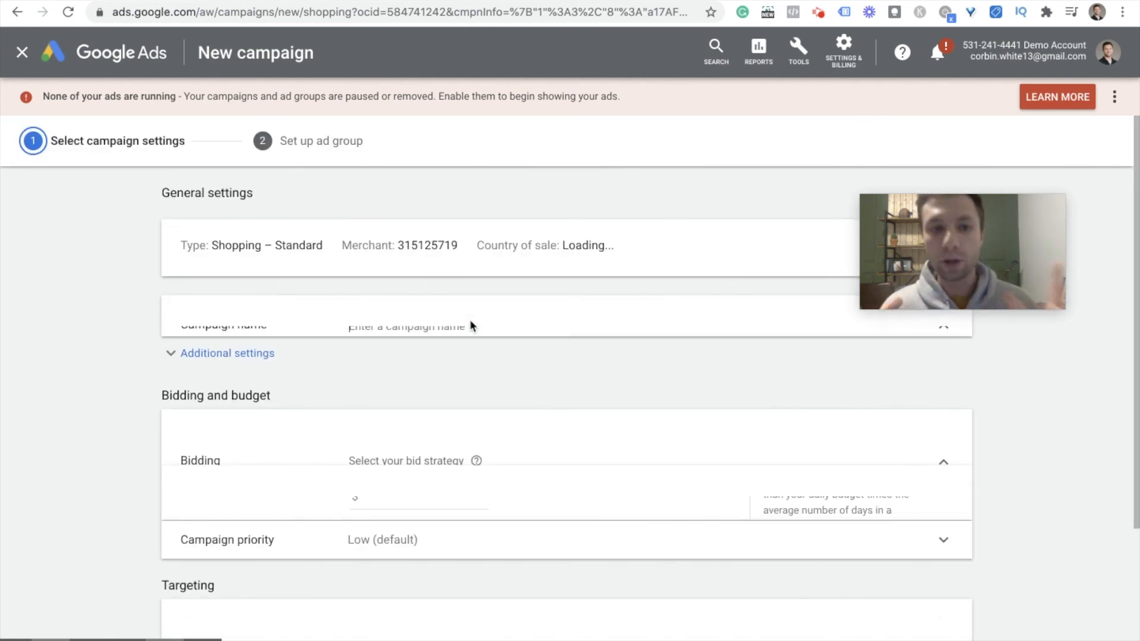
Name the campaign "Test Demo T-shirts" in the general settings.
{"action": "scroll", "coordinate": [436, 307], "scroll_direction": "down", "scroll_amount": 1}
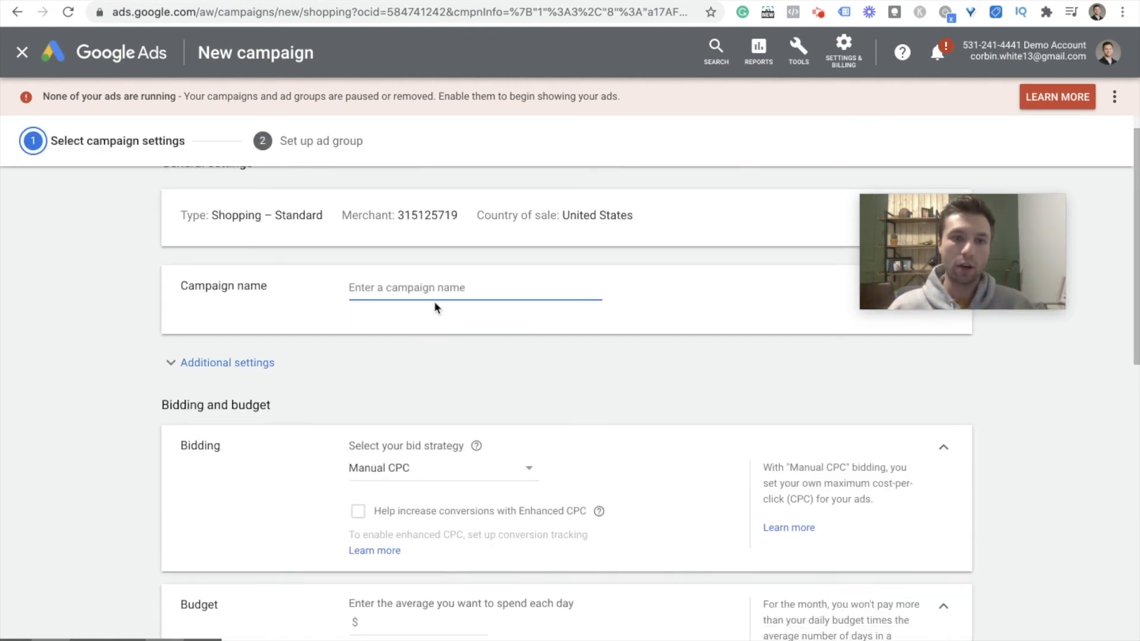
{"action": "left_click_drag", "start_coordinate": [920, 241], "coordinate": [925, 214]}
{"action": "left_click", "coordinate": [448, 290]}
{"action": "type", "text": "Test Dmeo"}
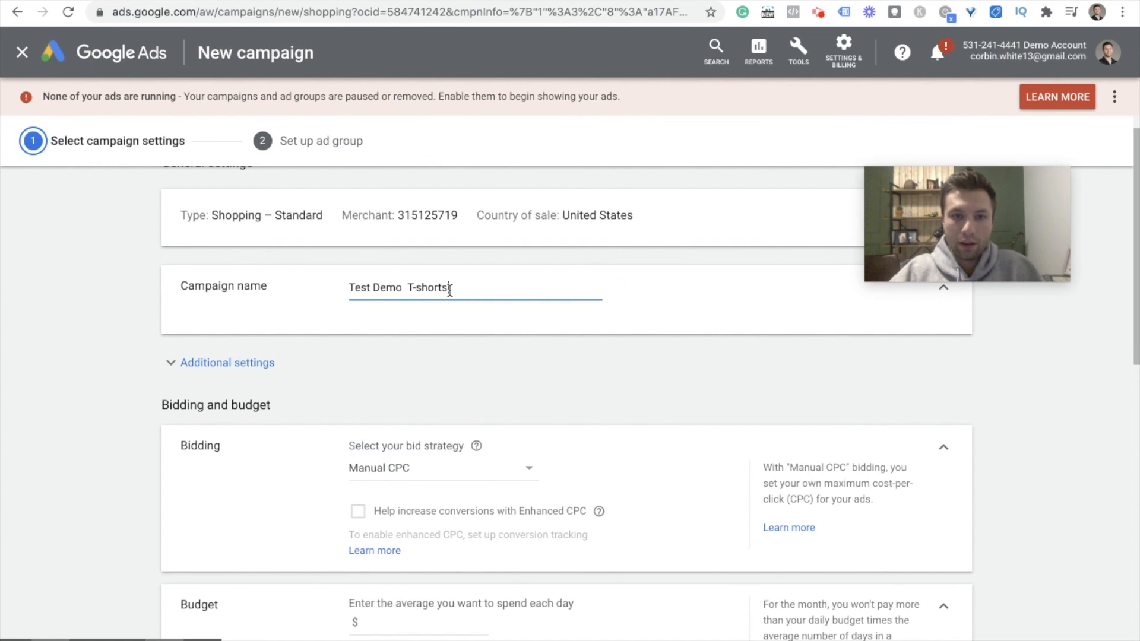
{"action": "type", "text": "ts"}
Check the available bid strategies, keep Manual CPC and set the average daily budget to $50.
{"action": "scroll", "coordinate": [529, 410], "scroll_direction": "down", "scroll_amount": 2}
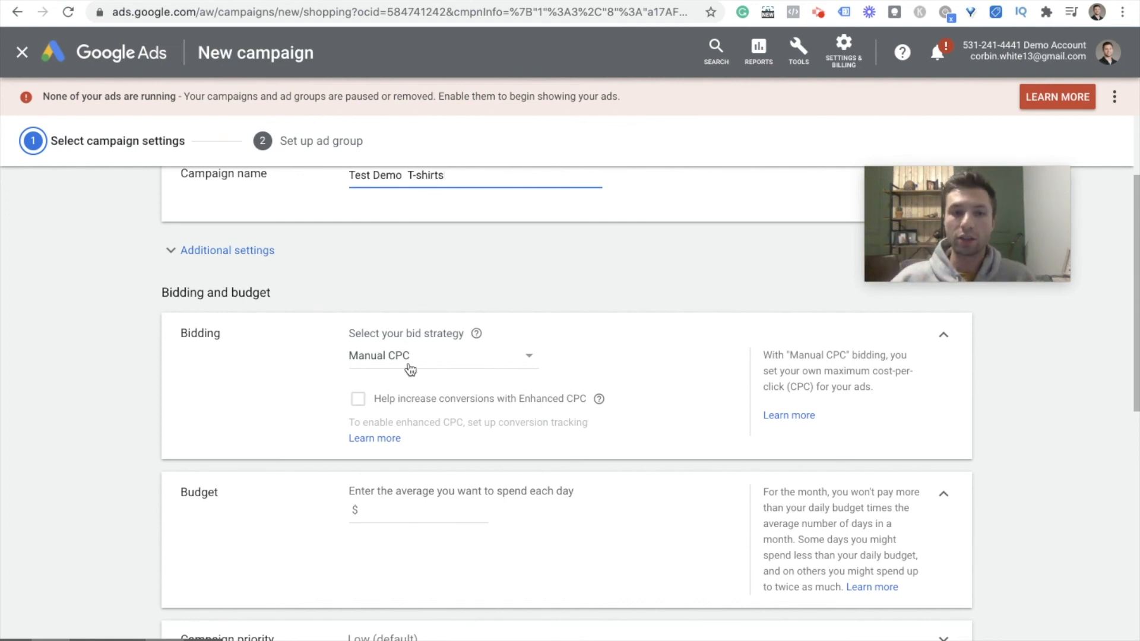
{"action": "left_click", "coordinate": [361, 394]}
{"action": "left_click", "coordinate": [511, 357]}
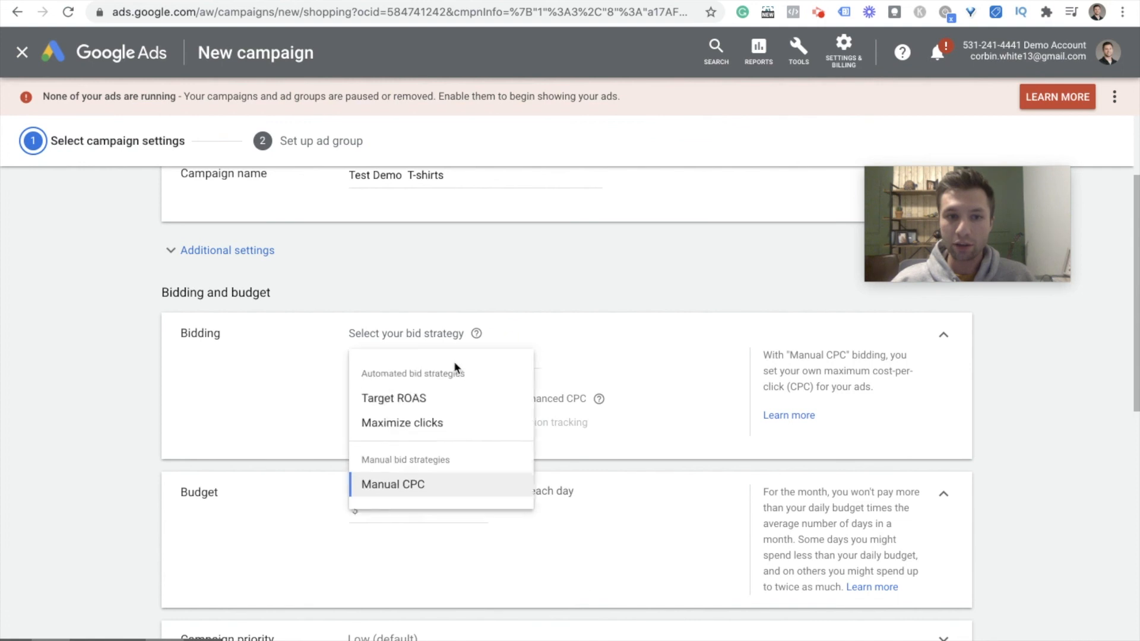
{"action": "left_click", "coordinate": [297, 405]}
{"action": "scroll", "coordinate": [378, 419], "scroll_direction": "down", "scroll_amount": 1}
{"action": "scroll", "coordinate": [390, 469], "scroll_direction": "down", "scroll_amount": 1}
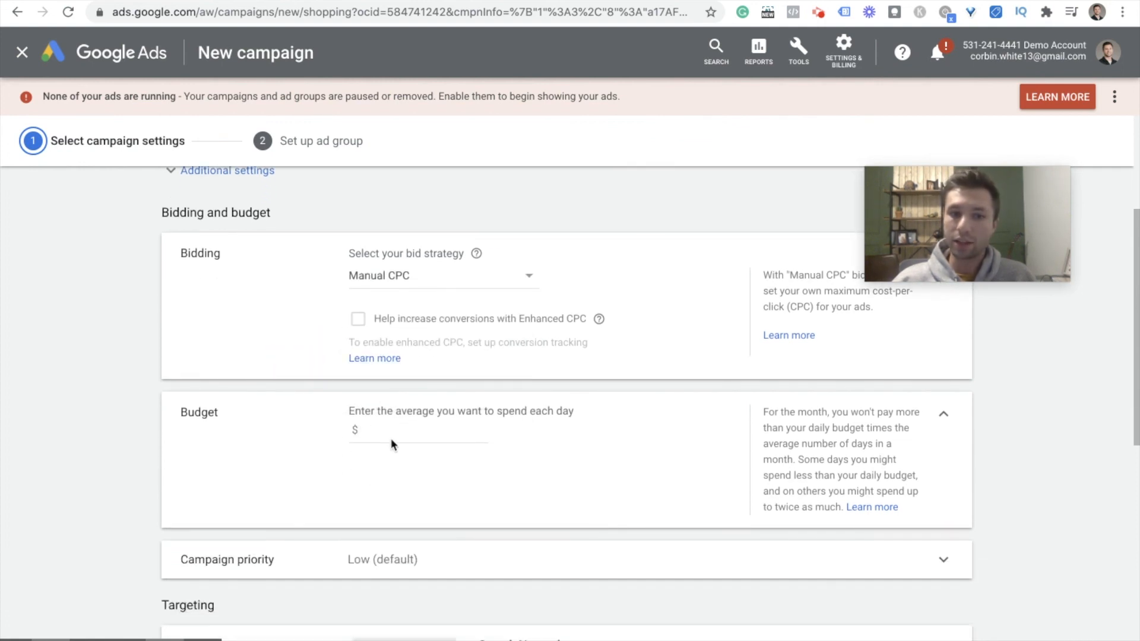
{"action": "left_click", "coordinate": [399, 435]}
{"action": "type", "text": "0"}
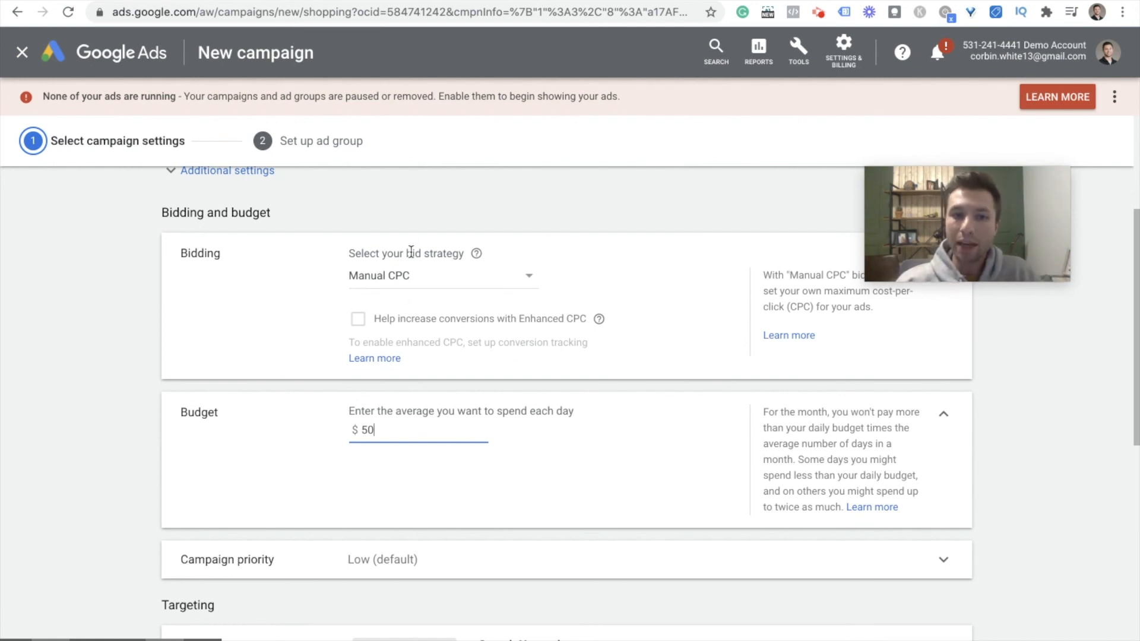
Try Target ROAS as the bid strategy and set it back to Manual CPC.
{"action": "left_click", "coordinate": [413, 307]}
{"action": "left_click", "coordinate": [523, 276]}
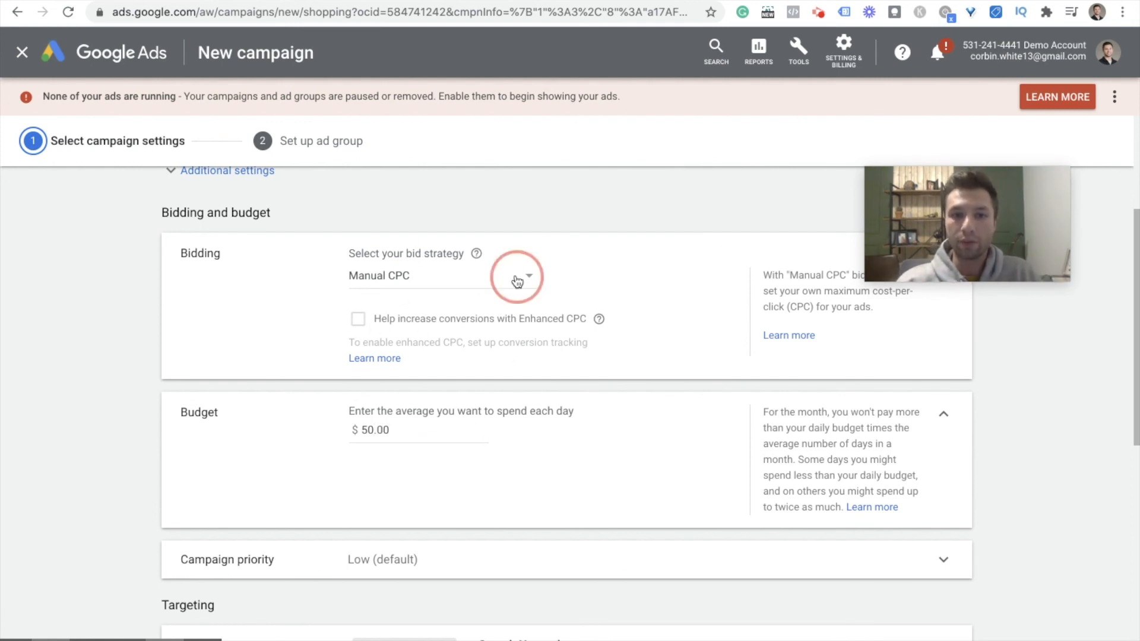
{"action": "left_click", "coordinate": [375, 321]}
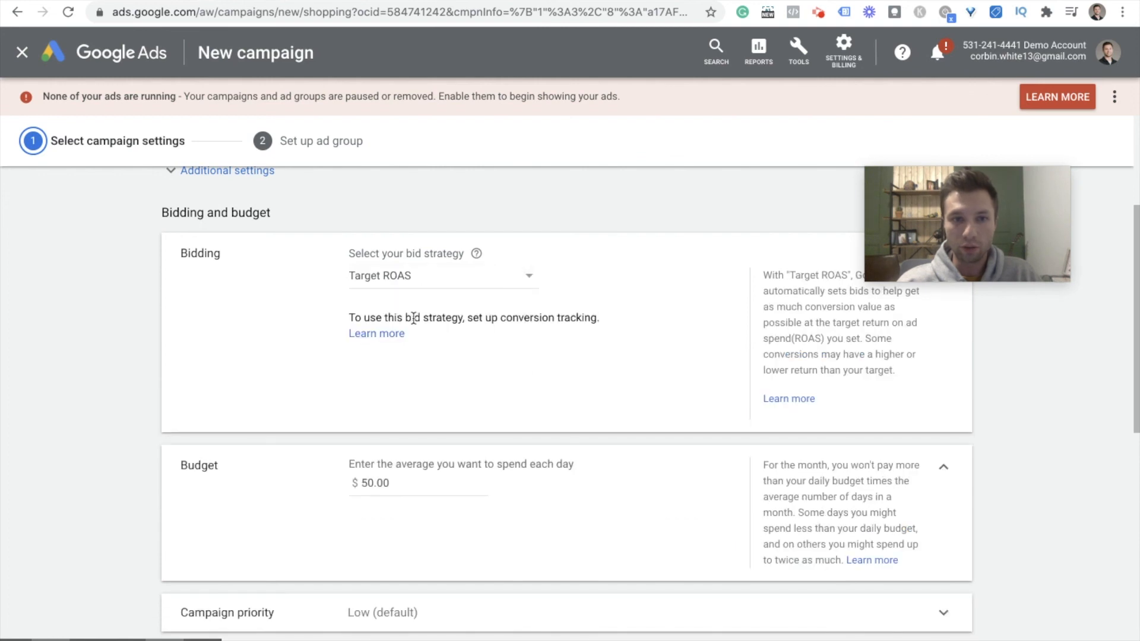
{"action": "left_click", "coordinate": [481, 278]}
{"action": "left_click", "coordinate": [401, 415]}
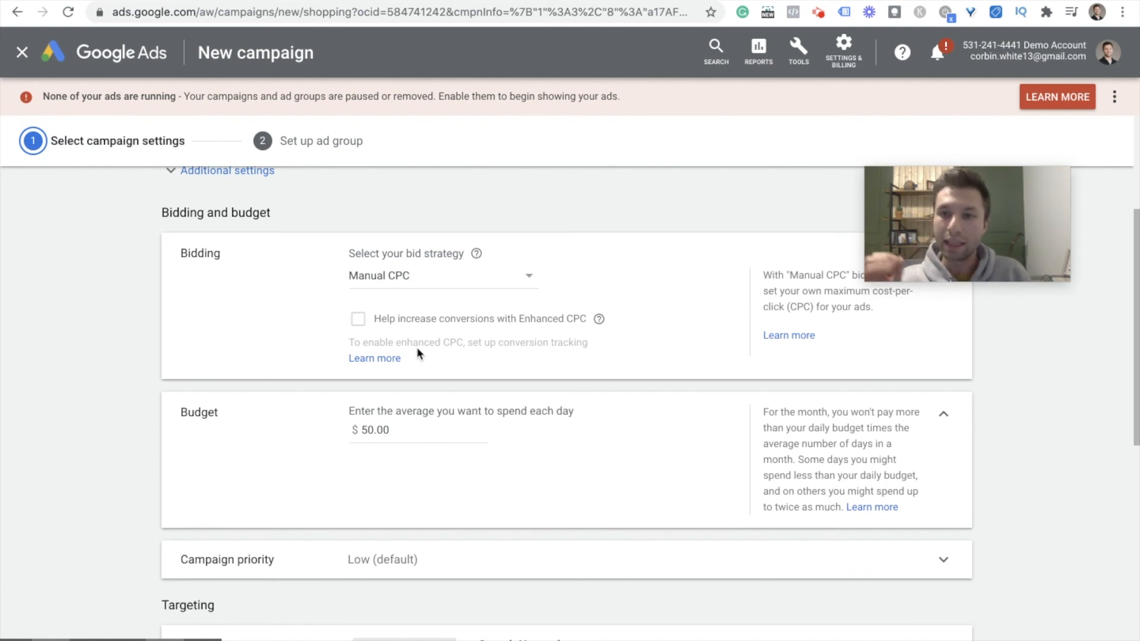
Keep the campaign priority at Low and exclude Google search partners and YouTube, Gmail, and Discover from the networks.
{"action": "scroll", "coordinate": [417, 356], "scroll_direction": "down", "scroll_amount": 3}
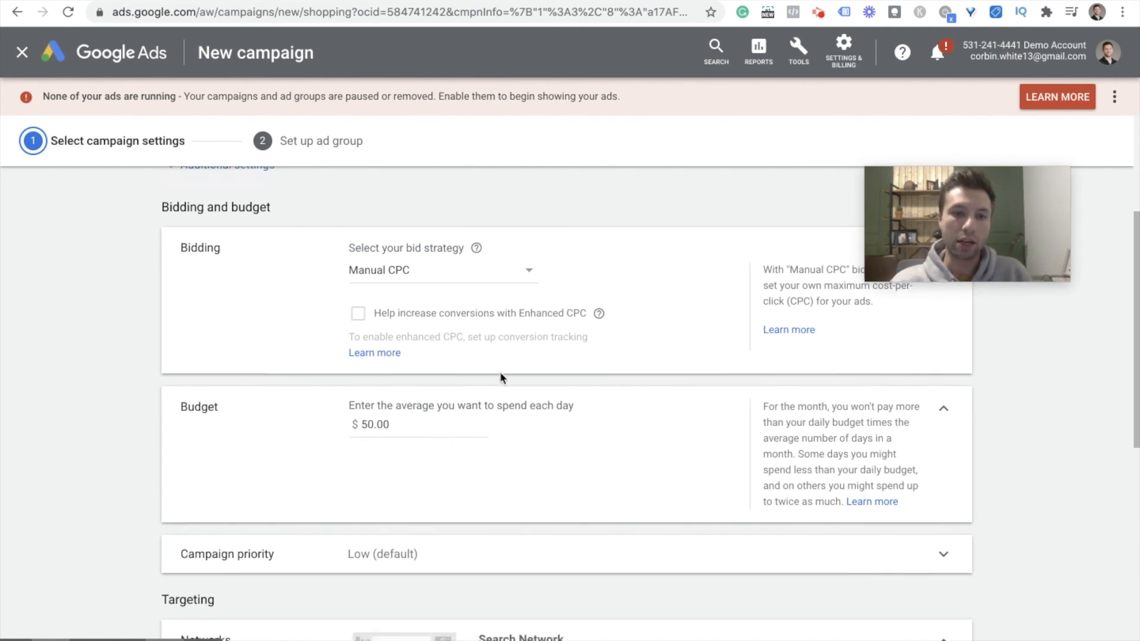
{"action": "scroll", "coordinate": [465, 389], "scroll_direction": "down", "scroll_amount": 2}
{"action": "left_click", "coordinate": [519, 355]}
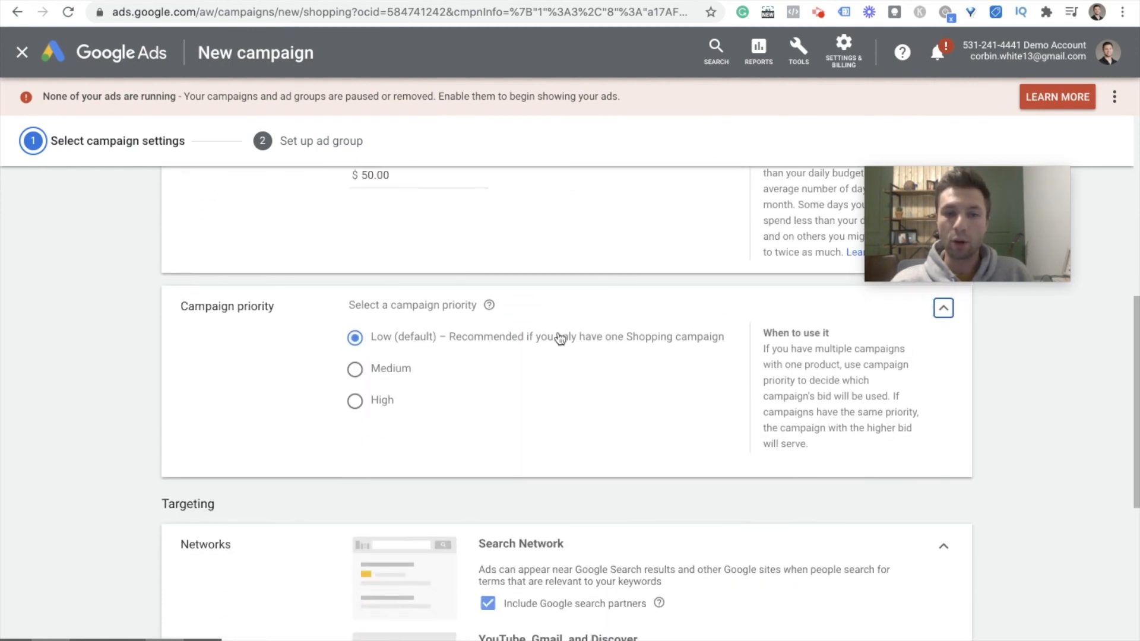
{"action": "scroll", "coordinate": [530, 396], "scroll_direction": "down", "scroll_amount": 1}
{"action": "scroll", "coordinate": [530, 396], "scroll_direction": "down", "scroll_amount": 5}
{"action": "left_click", "coordinate": [488, 355]}
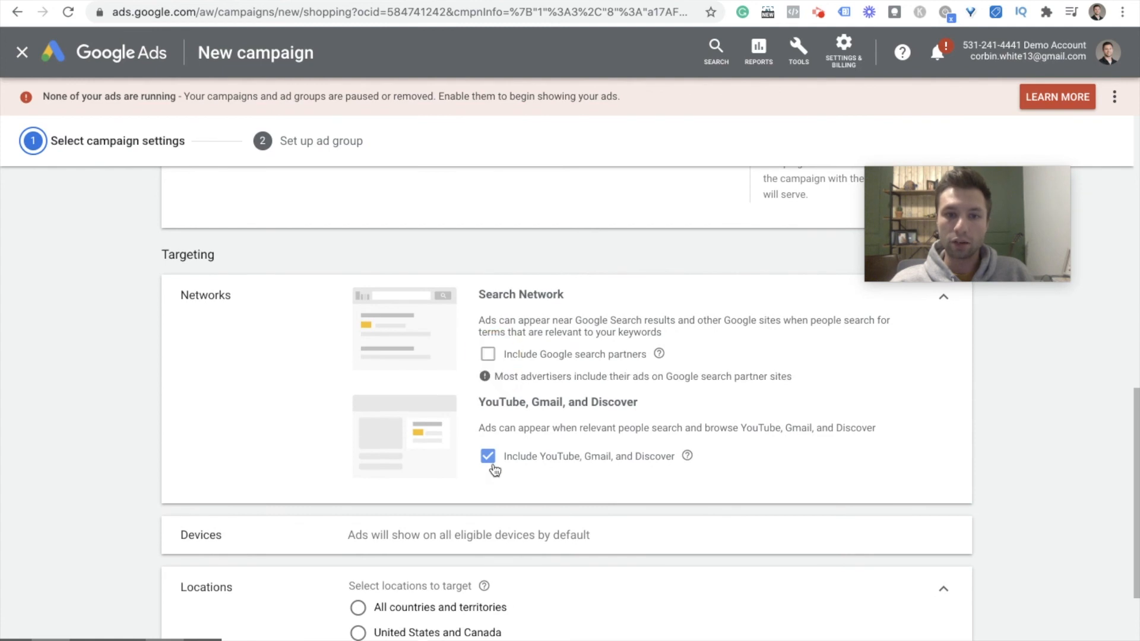
{"action": "left_click", "coordinate": [488, 466]}
Limit location targeting to people in or regularly in the targeted locations, keeping United States, and save the campaign settings.
{"action": "scroll", "coordinate": [439, 404], "scroll_direction": "down", "scroll_amount": 3}
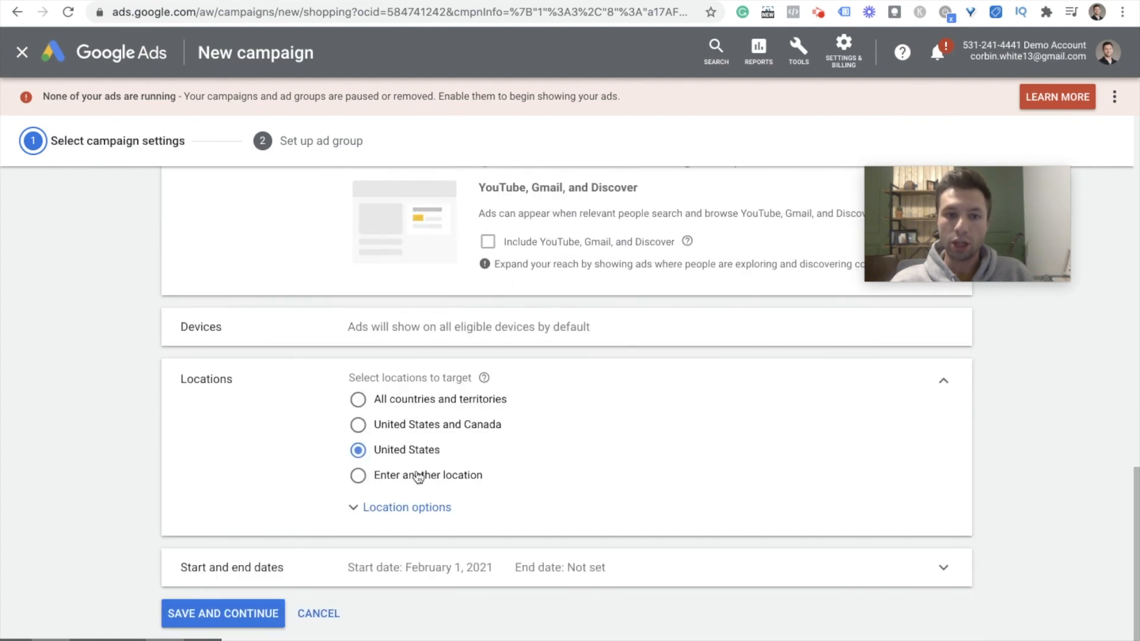
{"action": "left_click", "coordinate": [383, 508]}
{"action": "scroll", "coordinate": [410, 404], "scroll_direction": "down", "scroll_amount": 2}
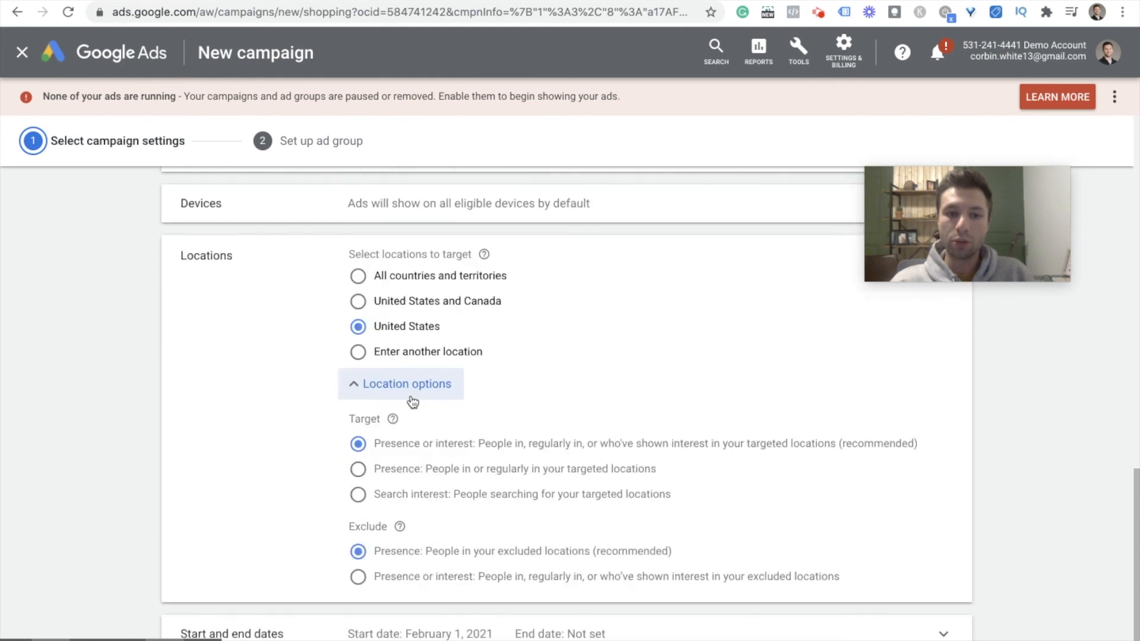
{"action": "left_click", "coordinate": [359, 469]}
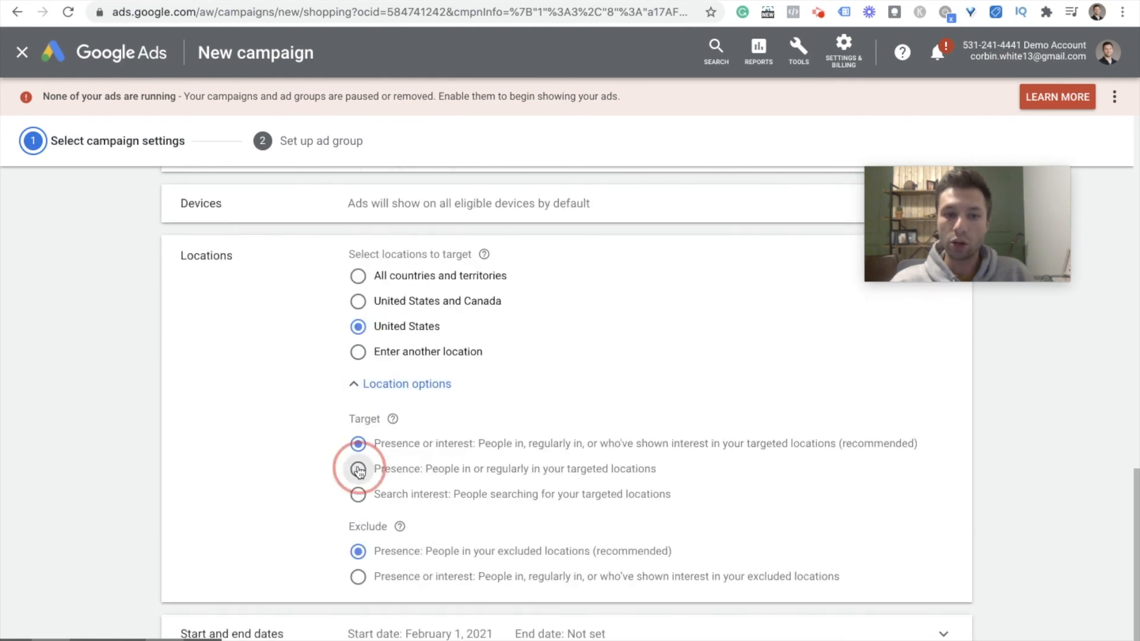
{"action": "left_click_drag", "start_coordinate": [658, 469], "coordinate": [633, 447]}
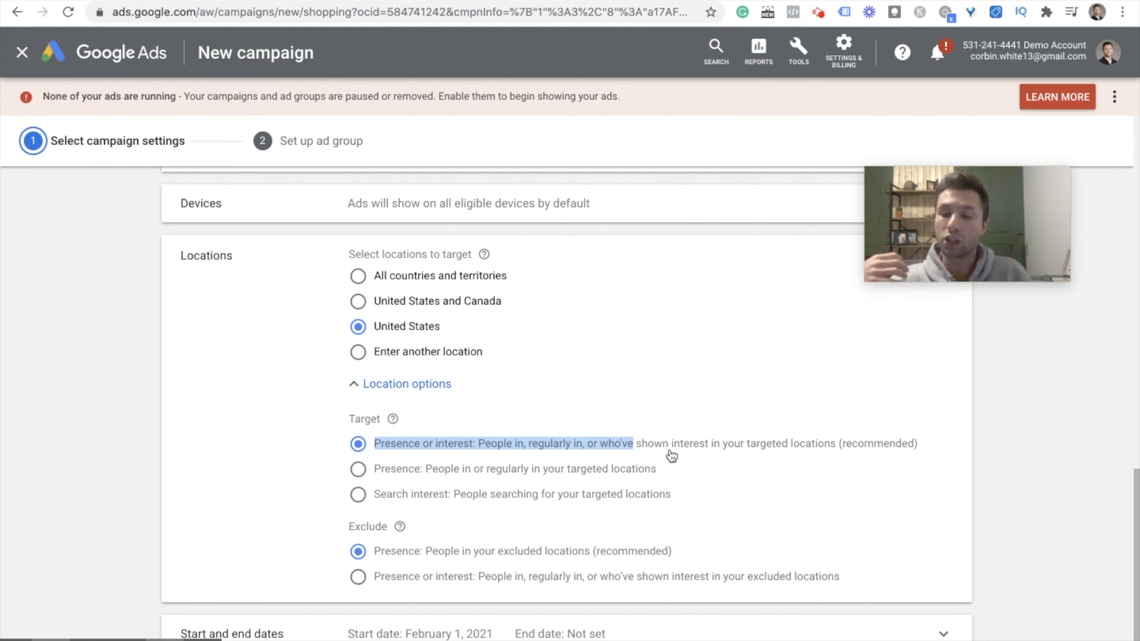
{"action": "left_click", "coordinate": [358, 469]}
{"action": "scroll", "coordinate": [274, 448], "scroll_direction": "down", "scroll_amount": 1}
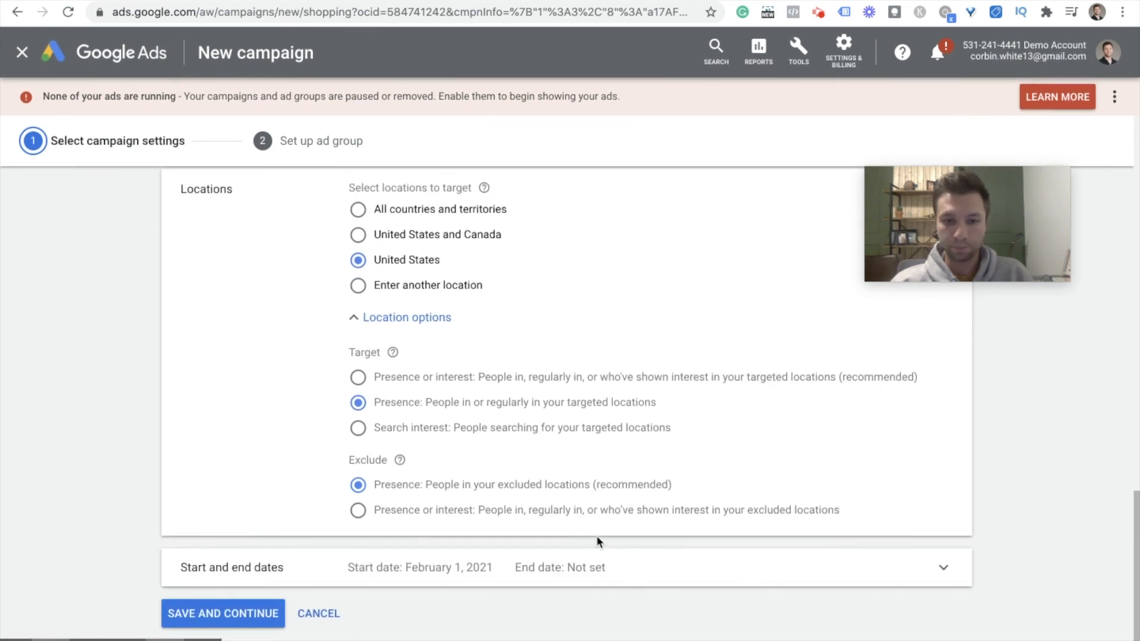
{"action": "left_click", "coordinate": [234, 613]}
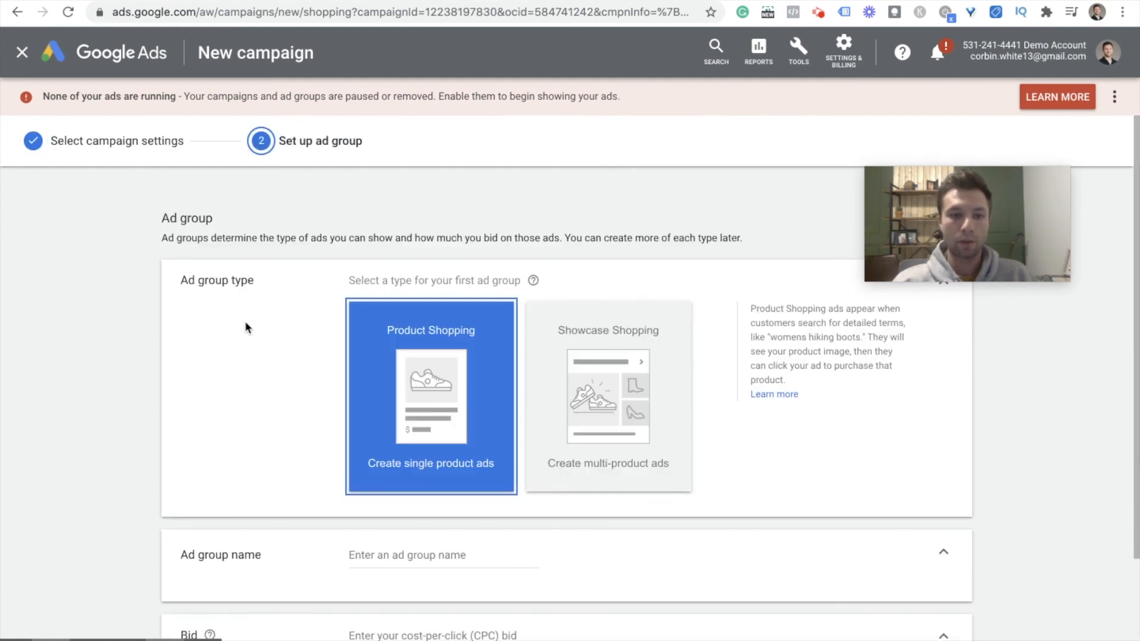
Keep the Product Shopping ad group type and name the ad group "T-shirts".
{"action": "scroll", "coordinate": [311, 377], "scroll_direction": "down", "scroll_amount": 2}
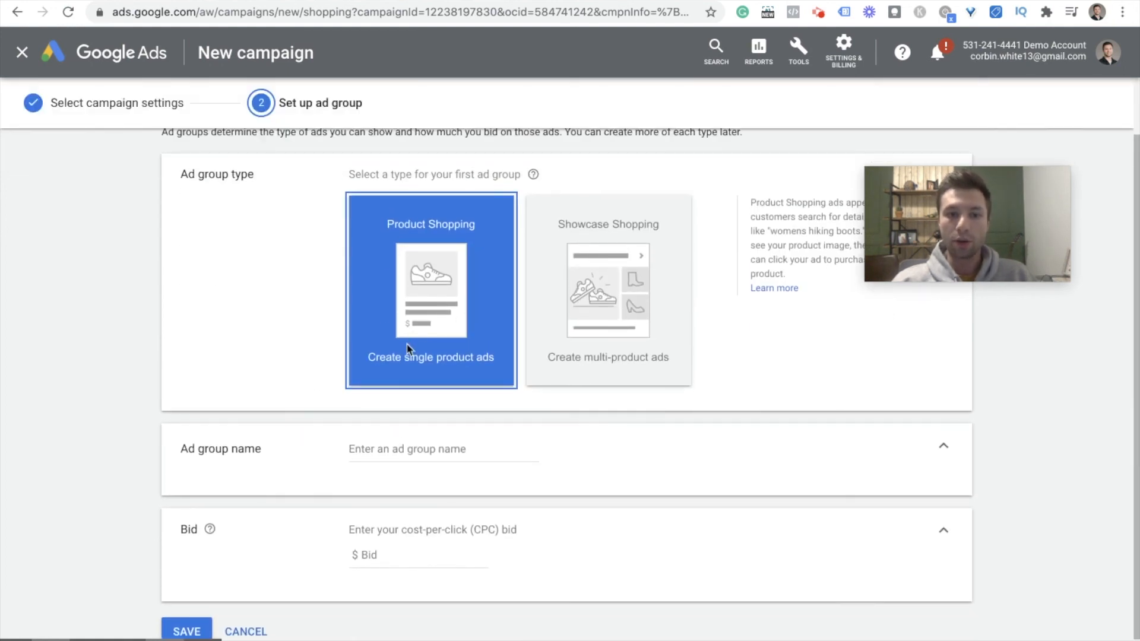
{"action": "left_click", "coordinate": [401, 458]}
{"action": "type", "text": "T"}
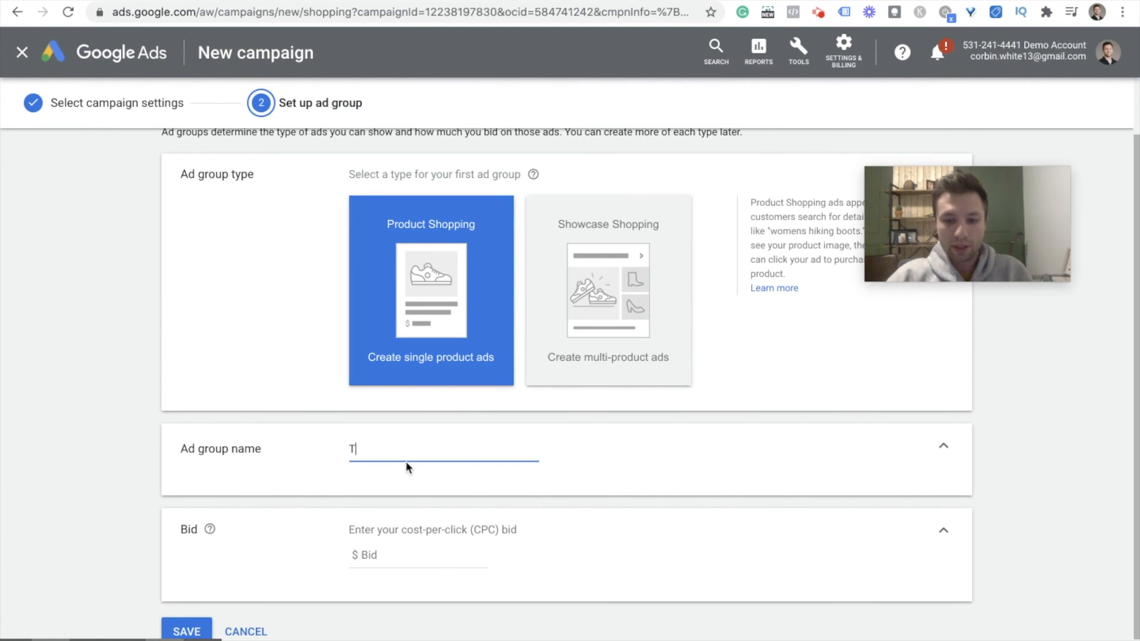
{"action": "type", "text": "-shirts"}
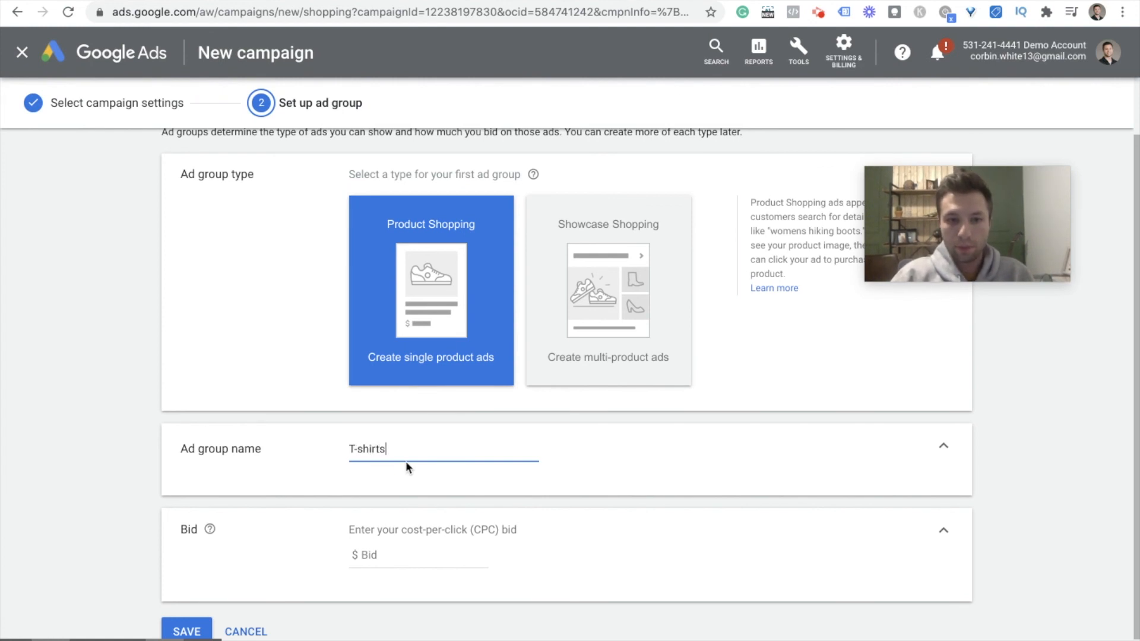
Set the ad group's cost-per-click bid to $0.50 and save the ad group.
{"action": "scroll", "coordinate": [485, 506], "scroll_direction": "down", "scroll_amount": 1}
{"action": "scroll", "coordinate": [485, 505], "scroll_direction": "down", "scroll_amount": 1}
{"action": "left_click", "coordinate": [434, 527]}
{"action": "type", "text": "5"}
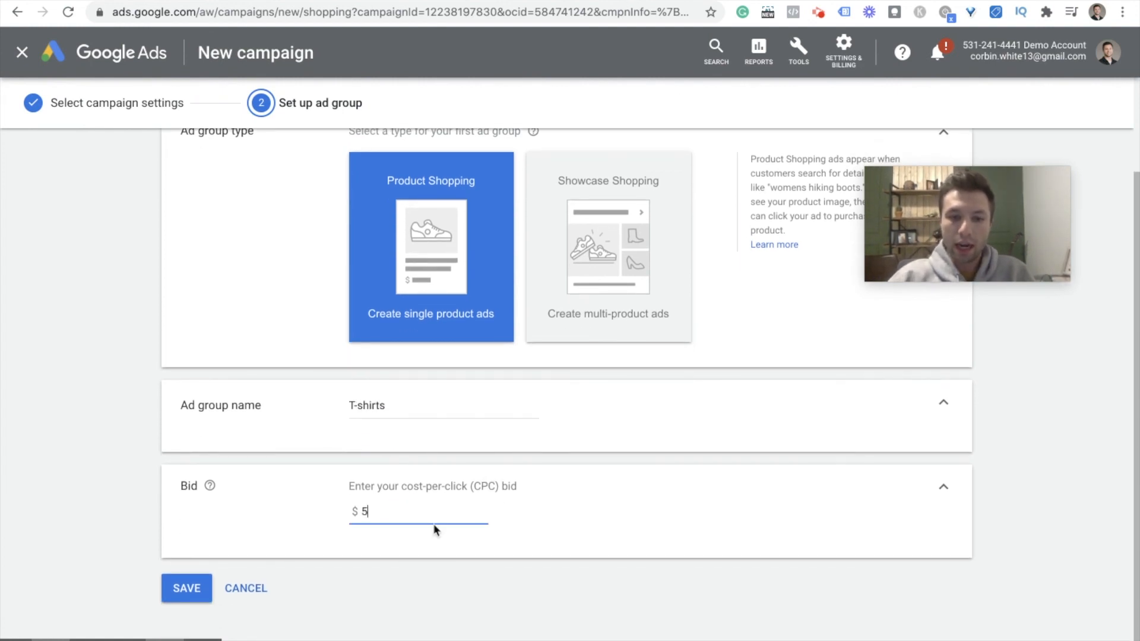
{"action": "key", "text": "BackSpace"}
{"action": "type", "text": ".50"}
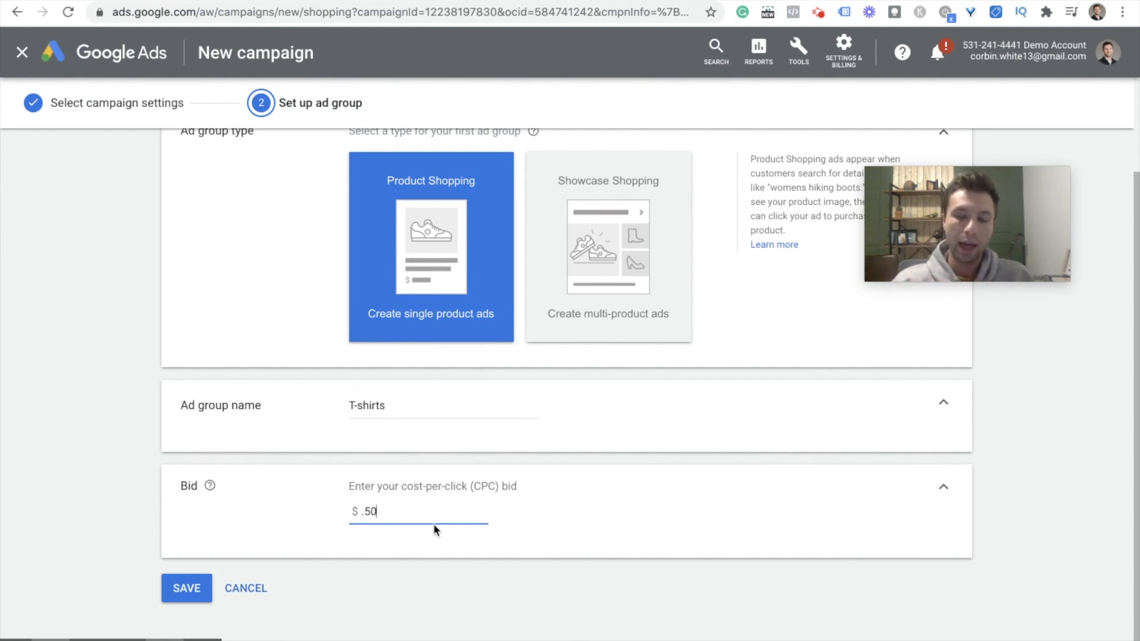
{"action": "left_click", "coordinate": [184, 589]}
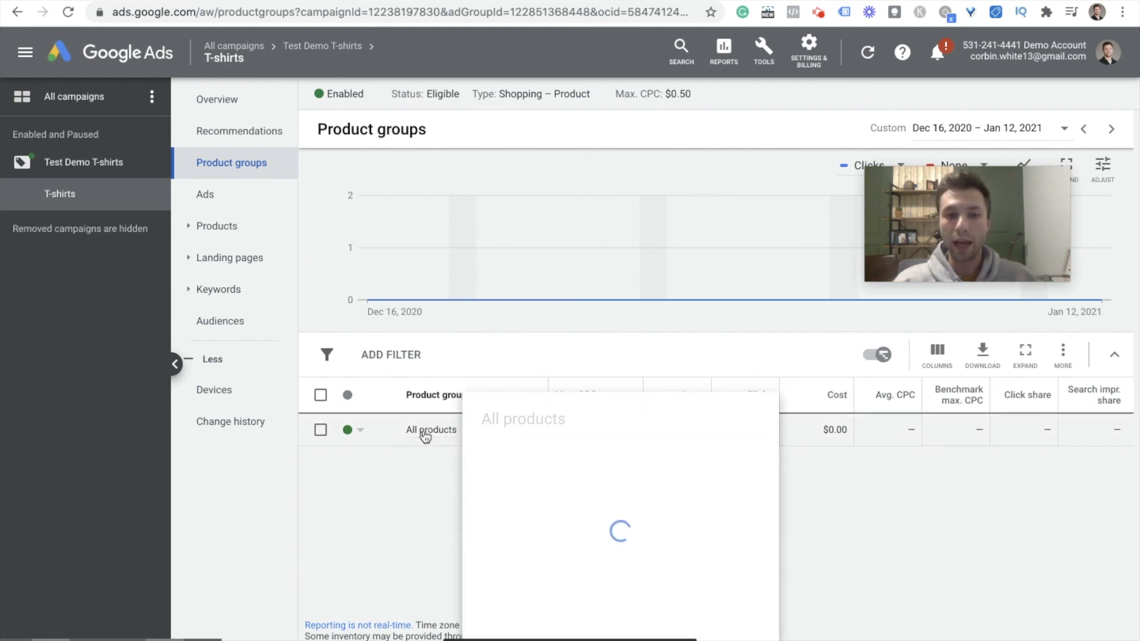
Examine which attributes the All products group can be subdivided by and leave the subdivision page without making changes.
{"action": "left_click", "coordinate": [532, 430]}
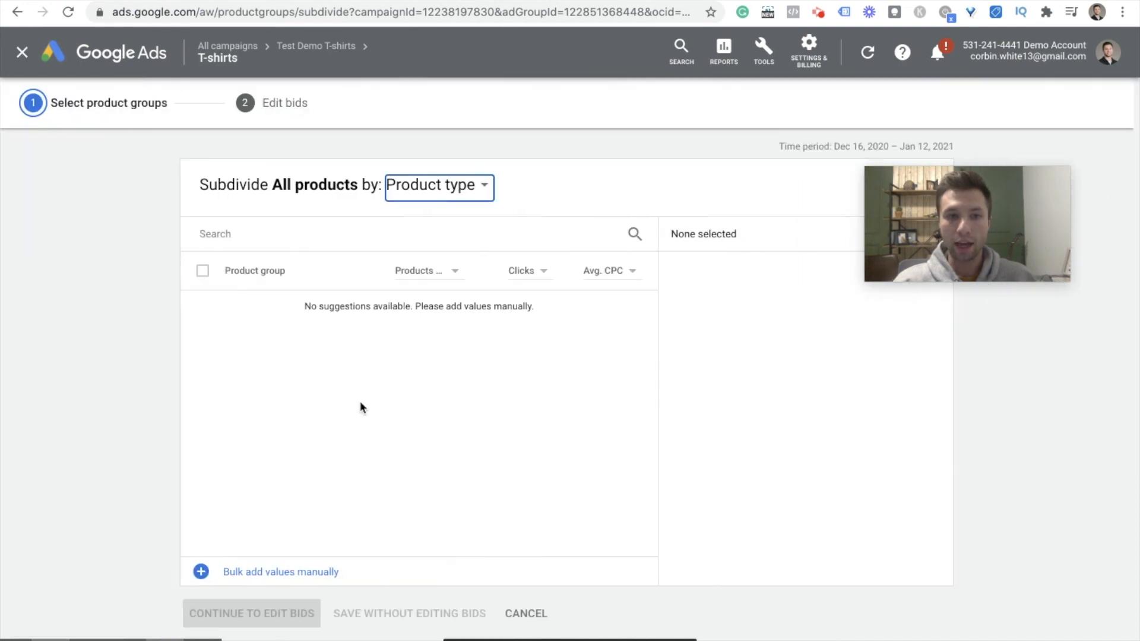
{"action": "left_click", "coordinate": [469, 196]}
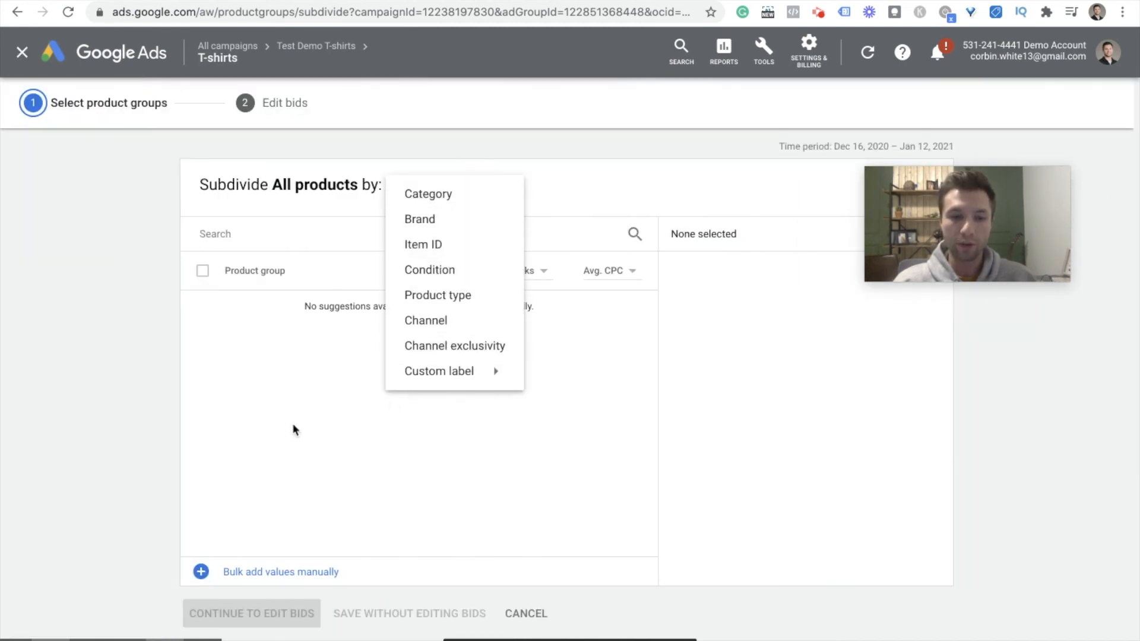
{"action": "left_click", "coordinate": [272, 407]}
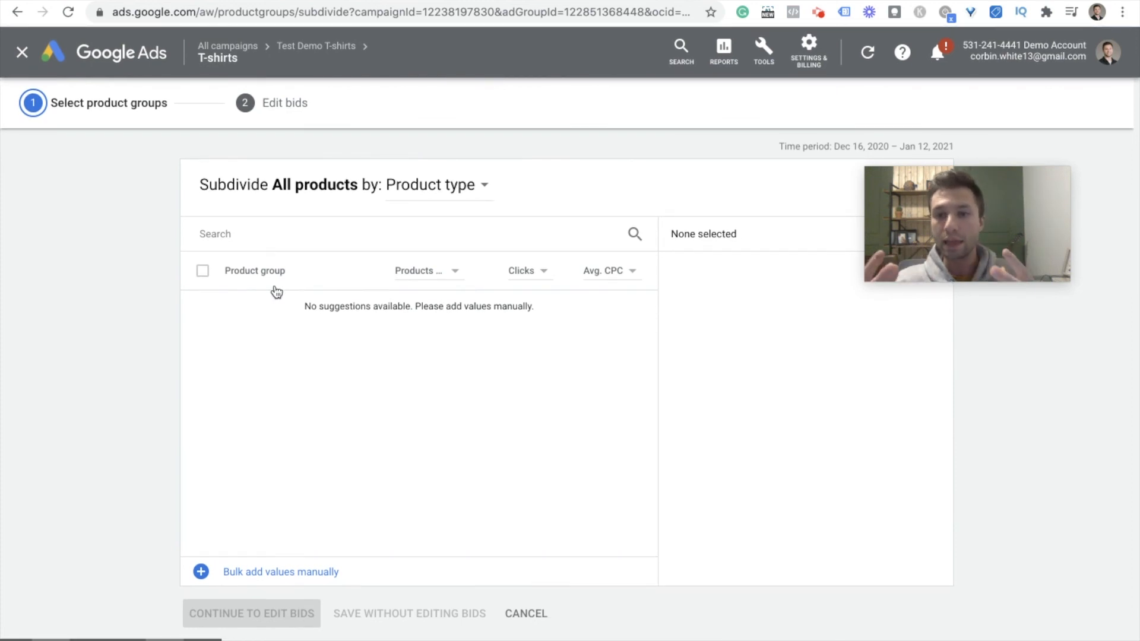
{"action": "left_click", "coordinate": [22, 52]}
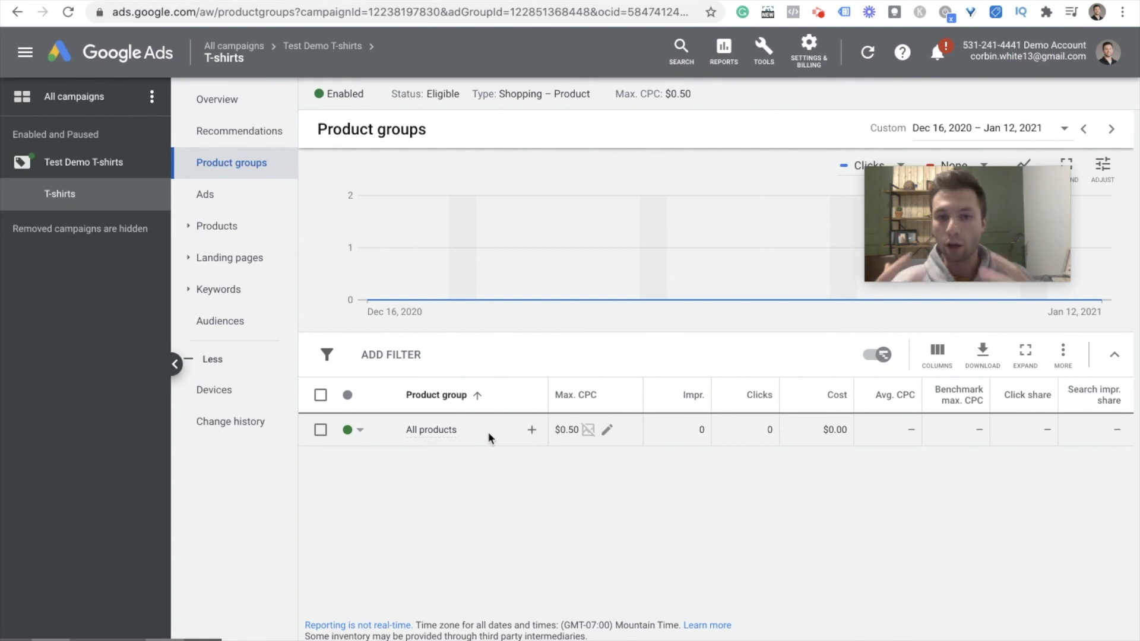
{"action": "left_click", "coordinate": [531, 430]}
{"action": "left_click", "coordinate": [476, 186]}
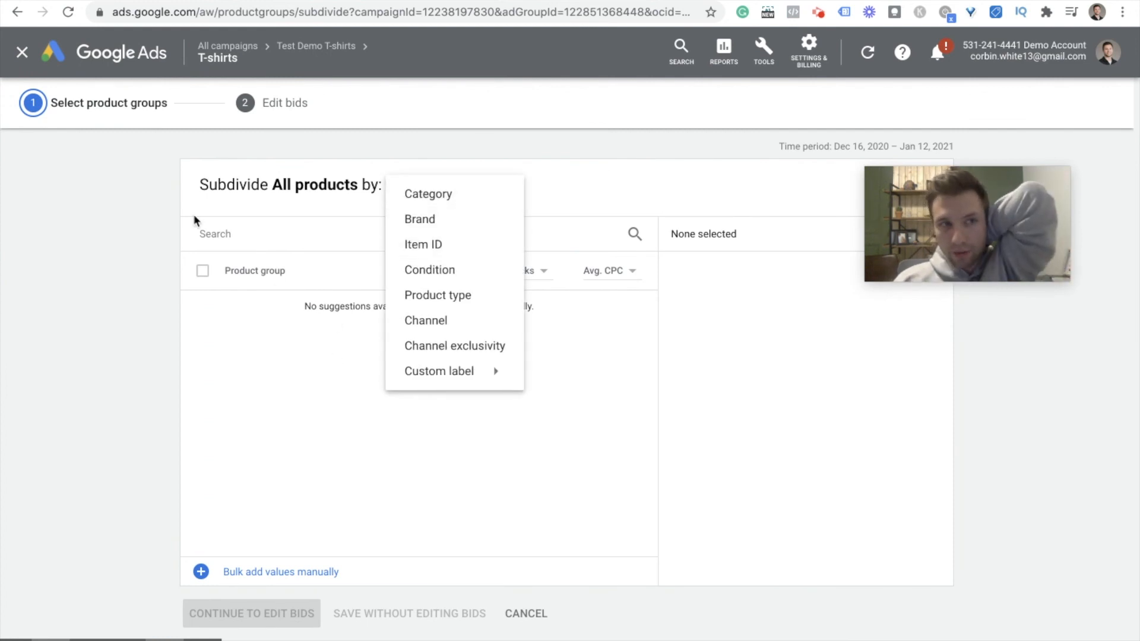
{"action": "left_click", "coordinate": [22, 52]}
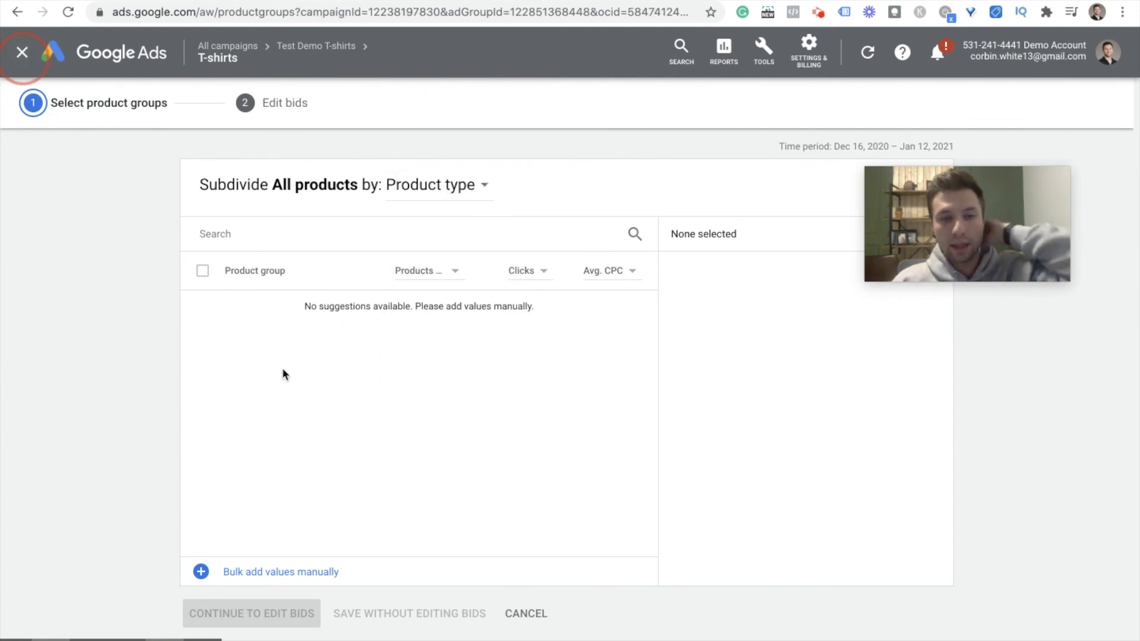